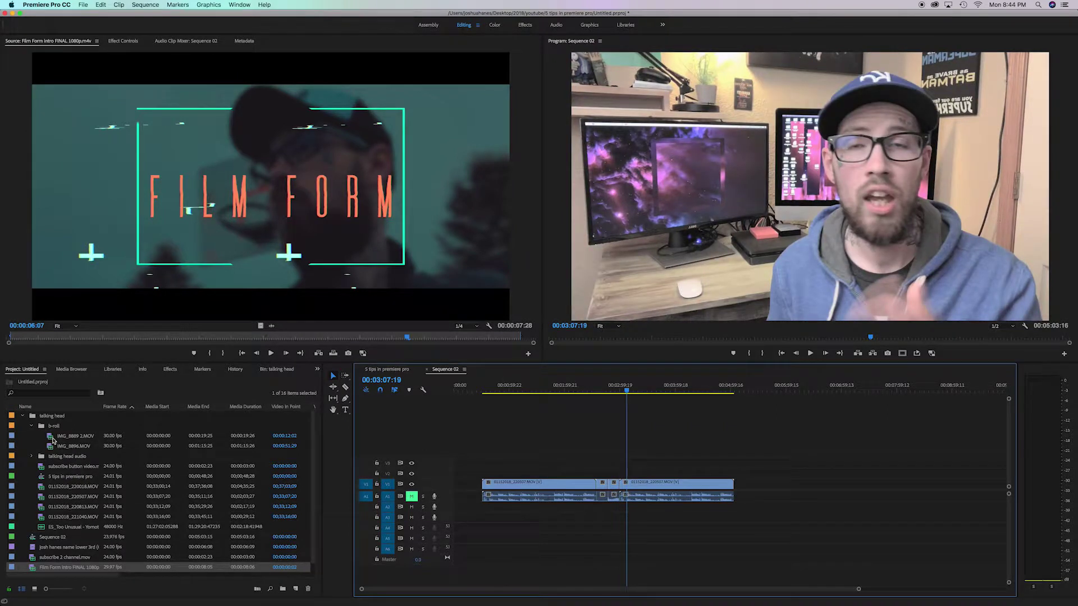
# - Assign the Rose label color to both b-roll clips, IMG_8889 2.MOV and IMG_8896.MOV
pyautogui.rightClick(51, 440)
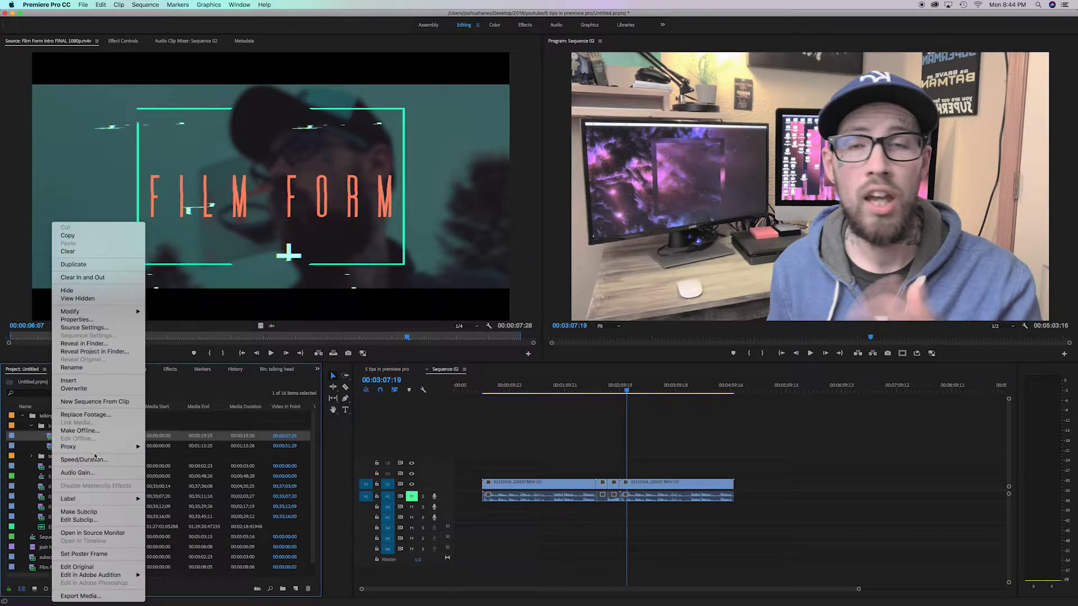
pyautogui.moveTo(103, 499)
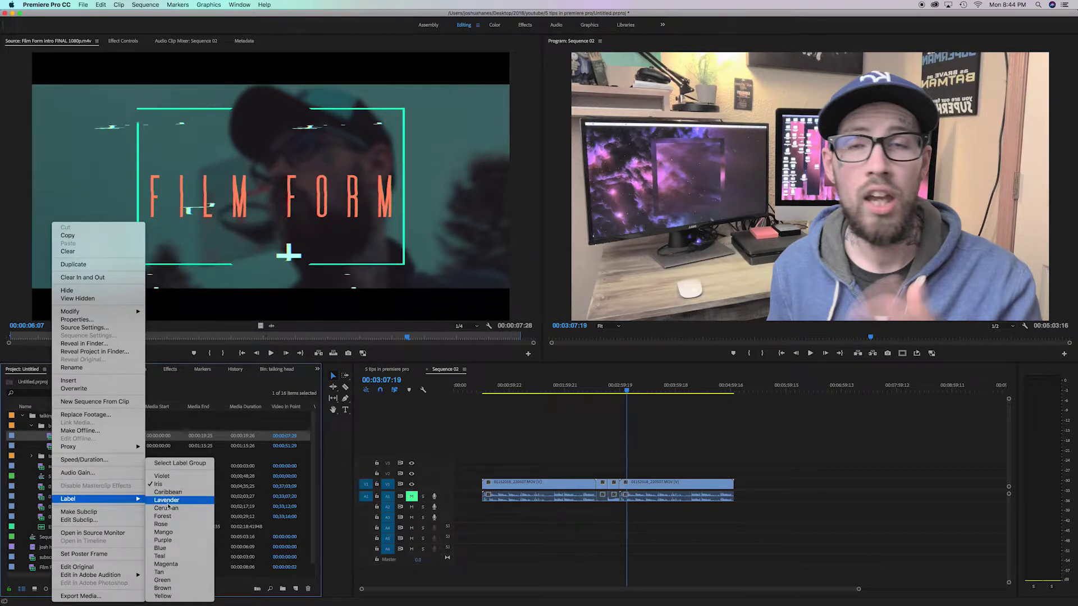
pyautogui.click(181, 525)
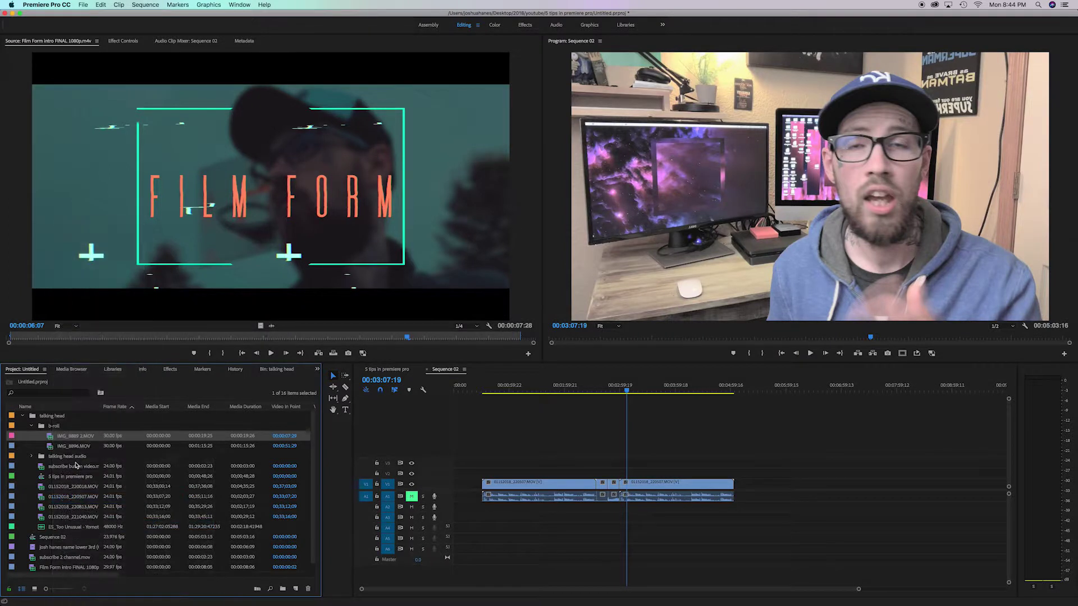
pyautogui.rightClick(66, 445)
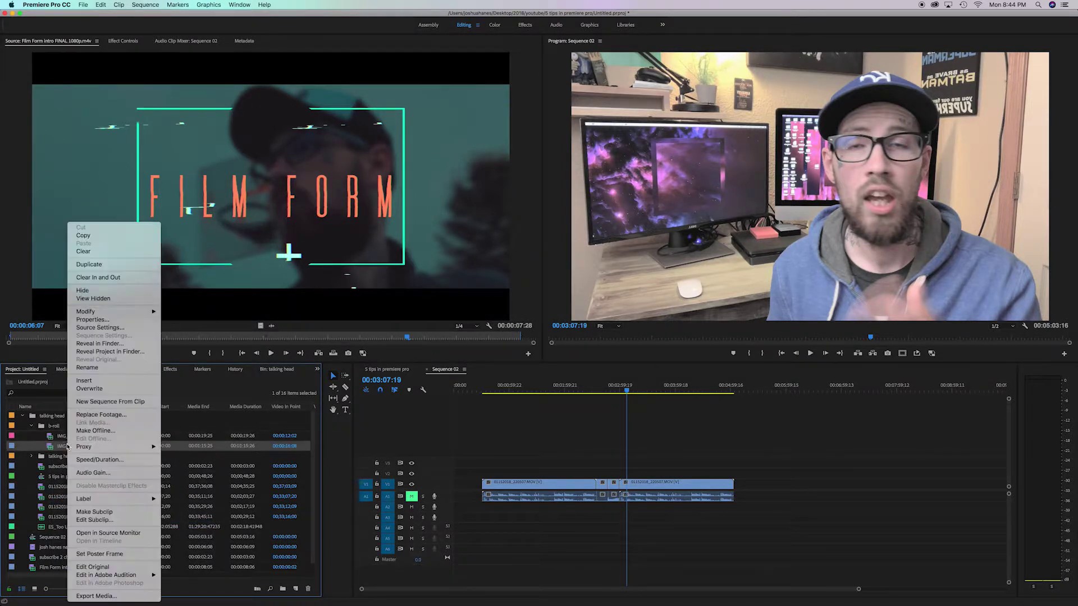
pyautogui.moveTo(140, 501)
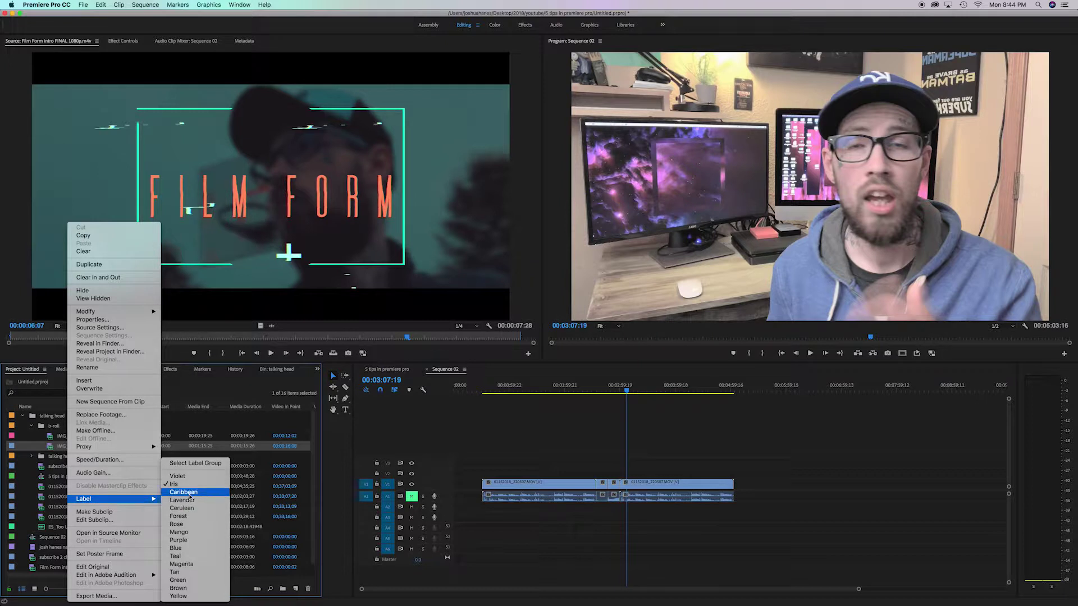
pyautogui.click(63, 447)
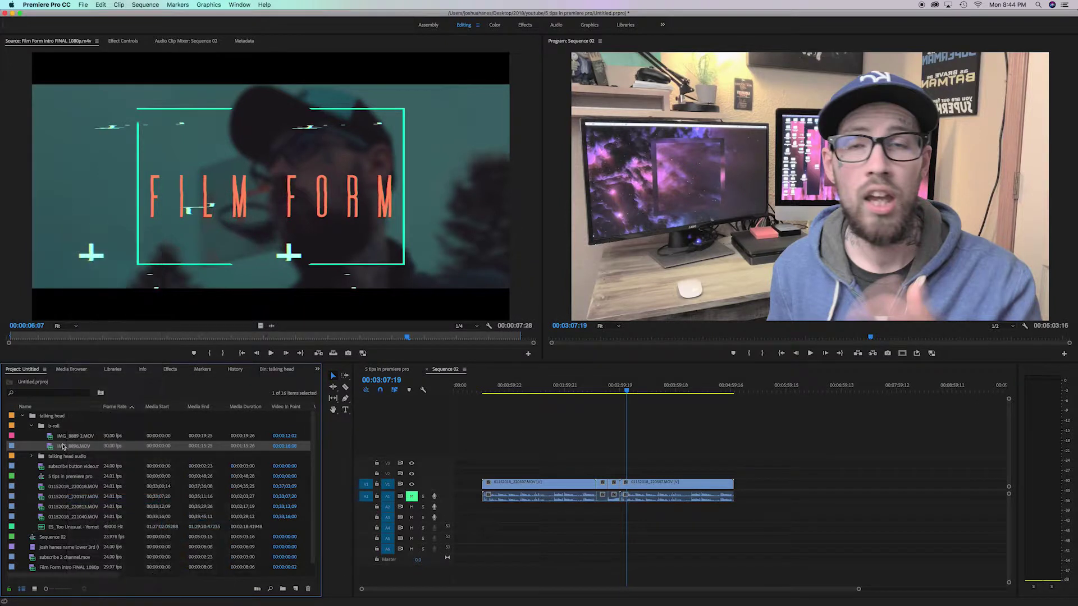
pyautogui.click(31, 427)
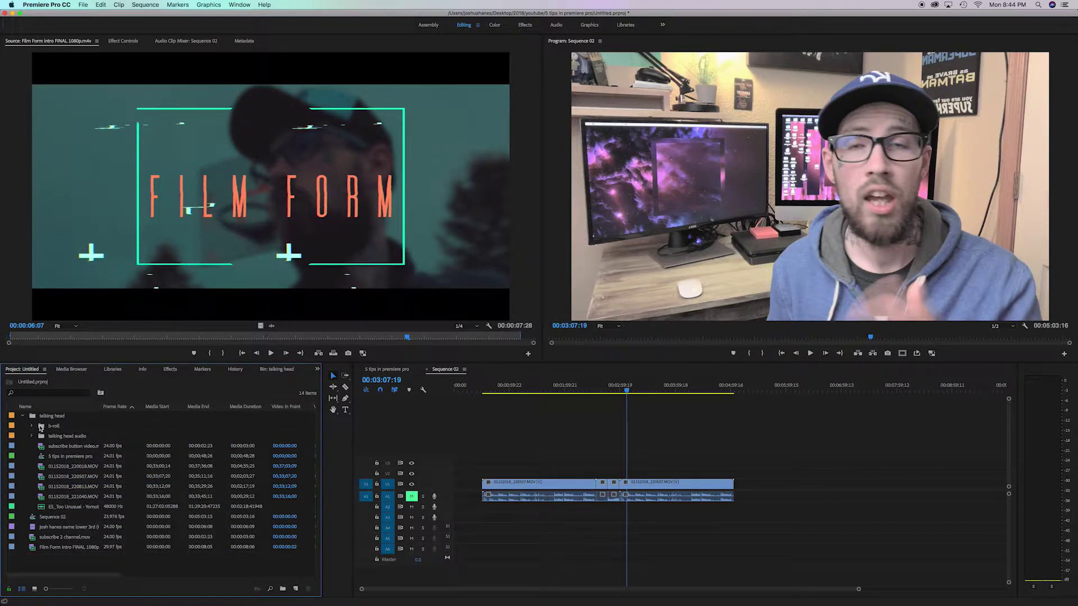
pyautogui.click(31, 427)
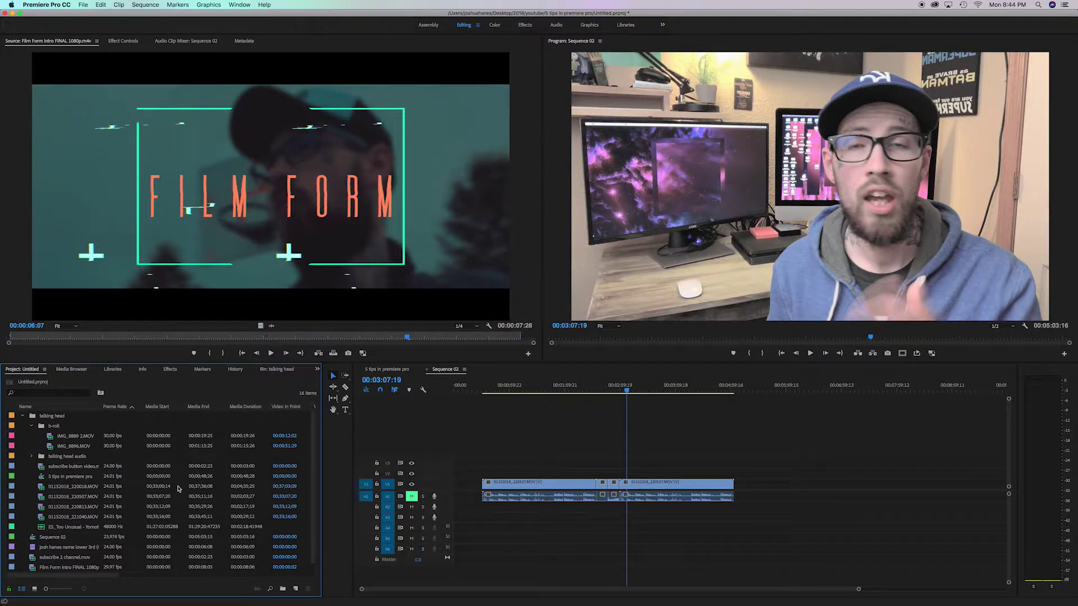
# - Enable displaying the project item name and label color for all instances in the general project settings
pyautogui.moveTo(608, 391); pyautogui.dragTo(582, 393)
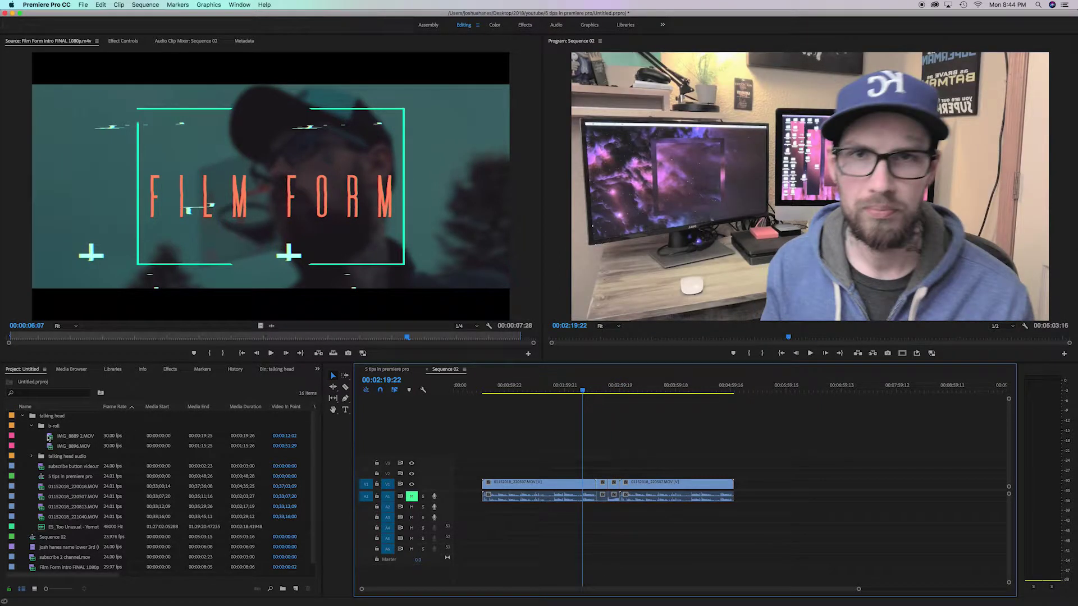
pyautogui.click(147, 5)
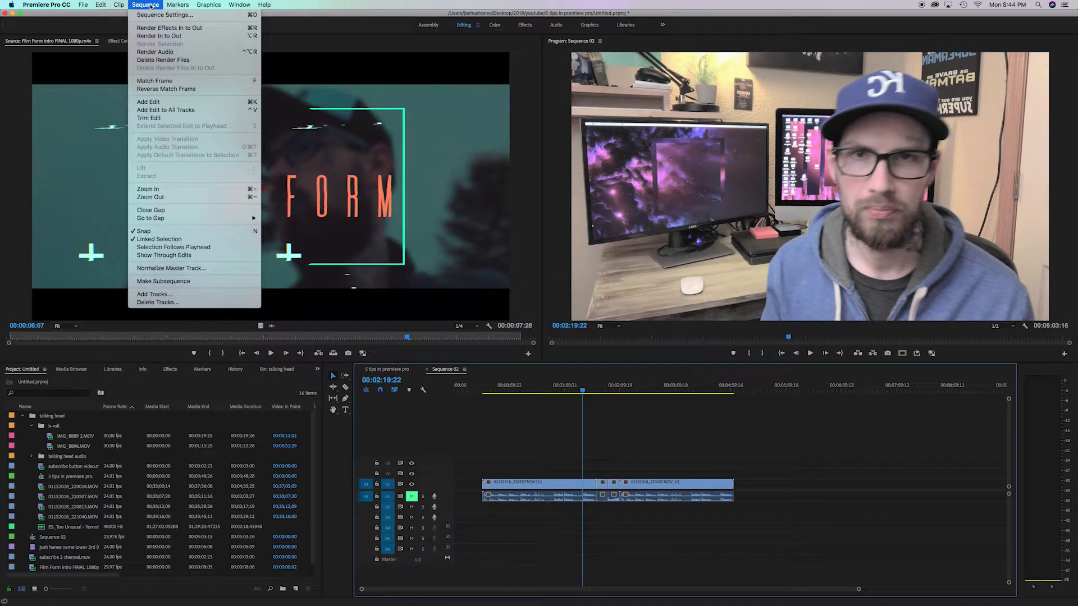
pyautogui.moveTo(82, 4)
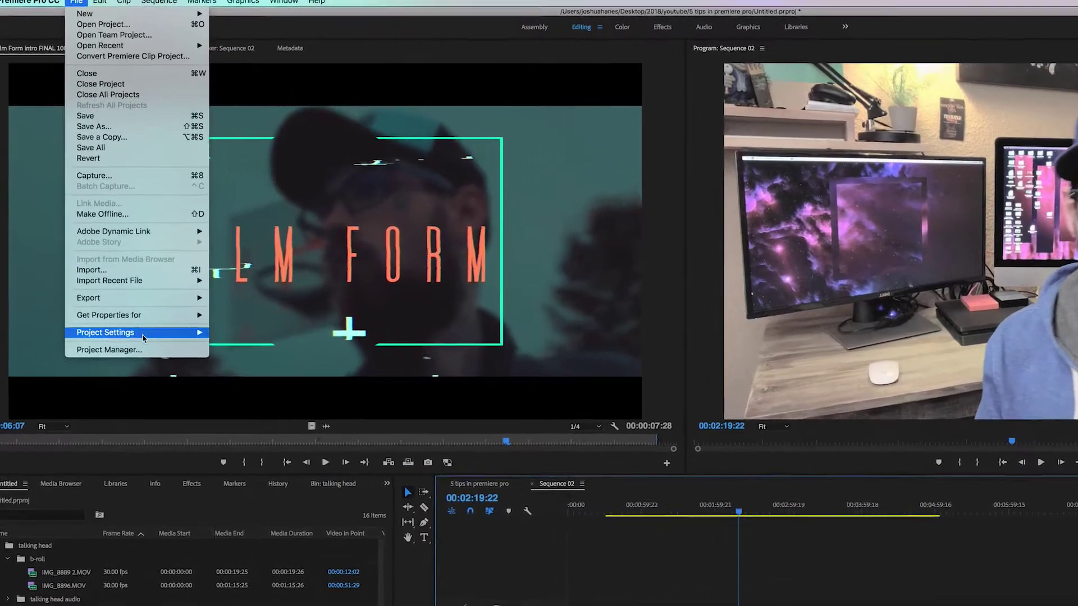
pyautogui.moveTo(143, 336)
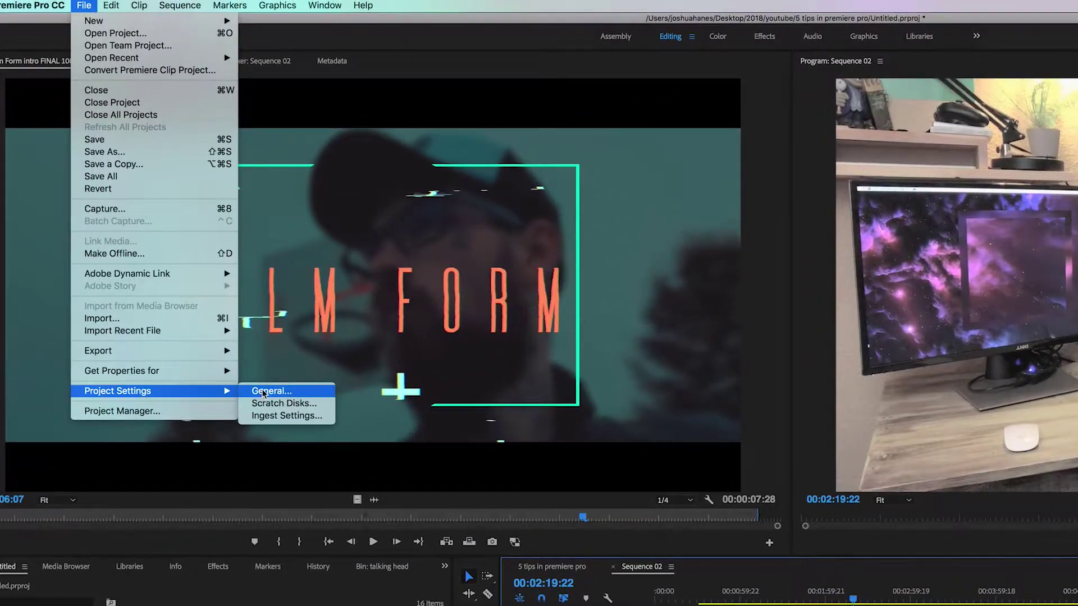
pyautogui.click(263, 391)
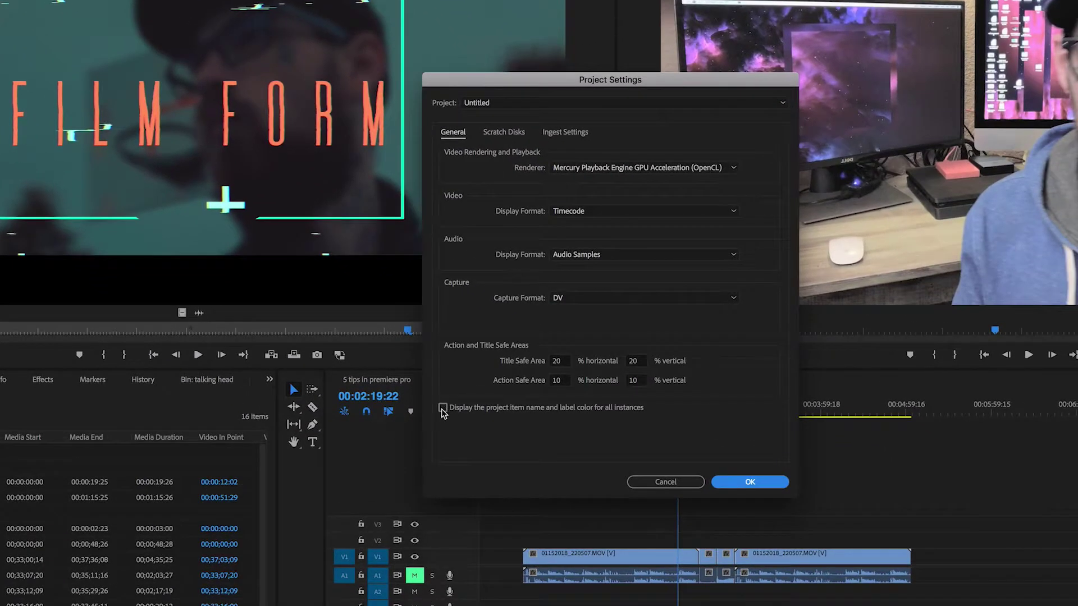
pyautogui.click(442, 410)
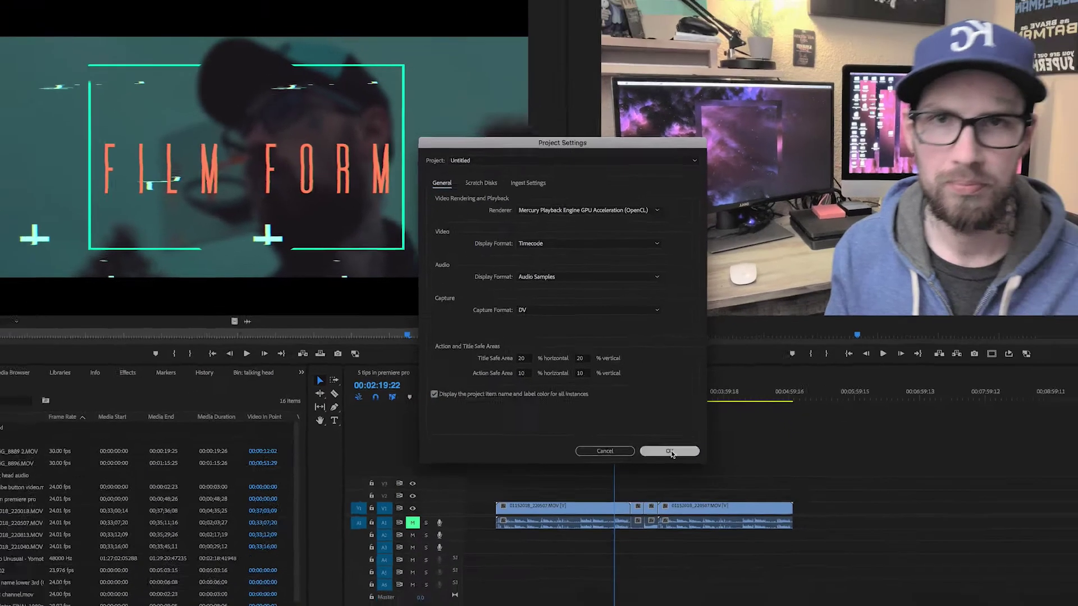
pyautogui.click(749, 481)
# - Scrub and play through the pink b-roll clips in Sequence 02 to review their label color and footage
pyautogui.moveTo(599, 392)
pyautogui.mouseDown()
pyautogui.moveTo(617, 397)
pyautogui.moveTo(594, 404)
pyautogui.mouseUp()
pyautogui.press('space')
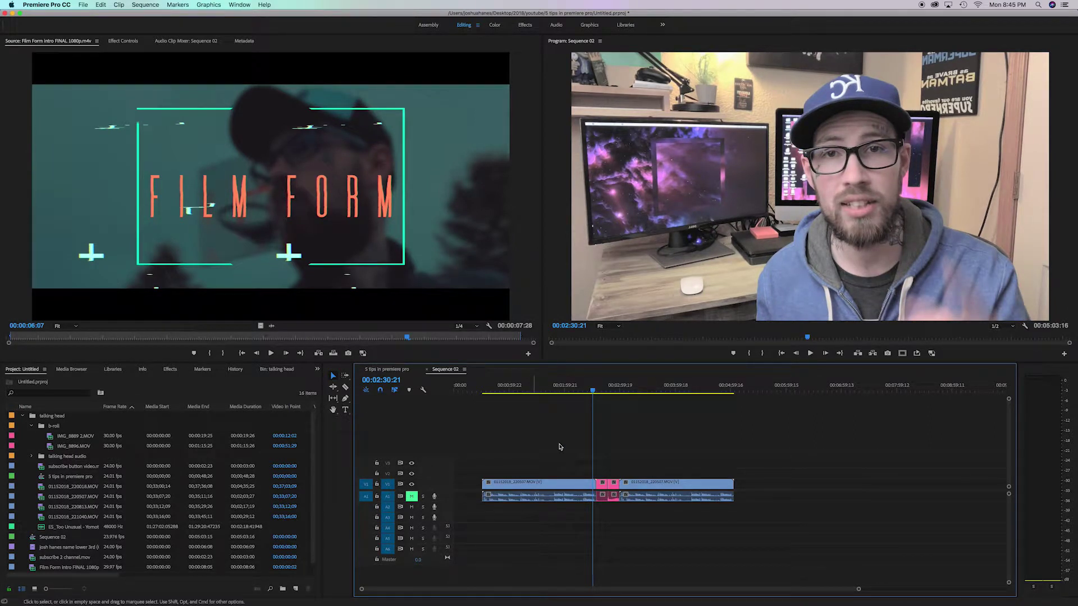
pyautogui.press('Down')
pyautogui.click(617, 391)
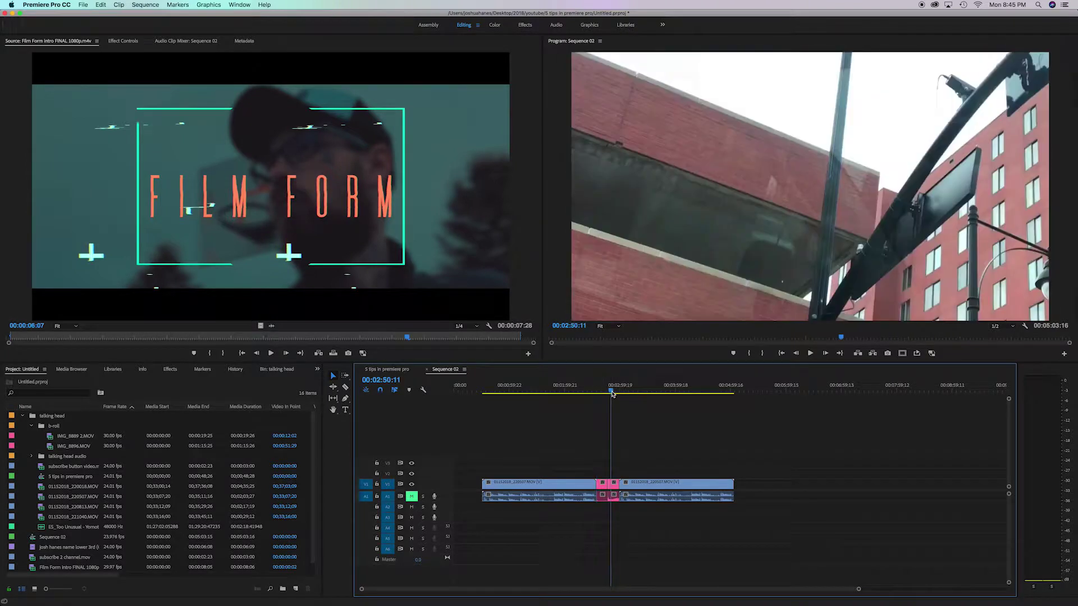
pyautogui.moveTo(618, 391); pyautogui.dragTo(609, 393)
pyautogui.press('space')
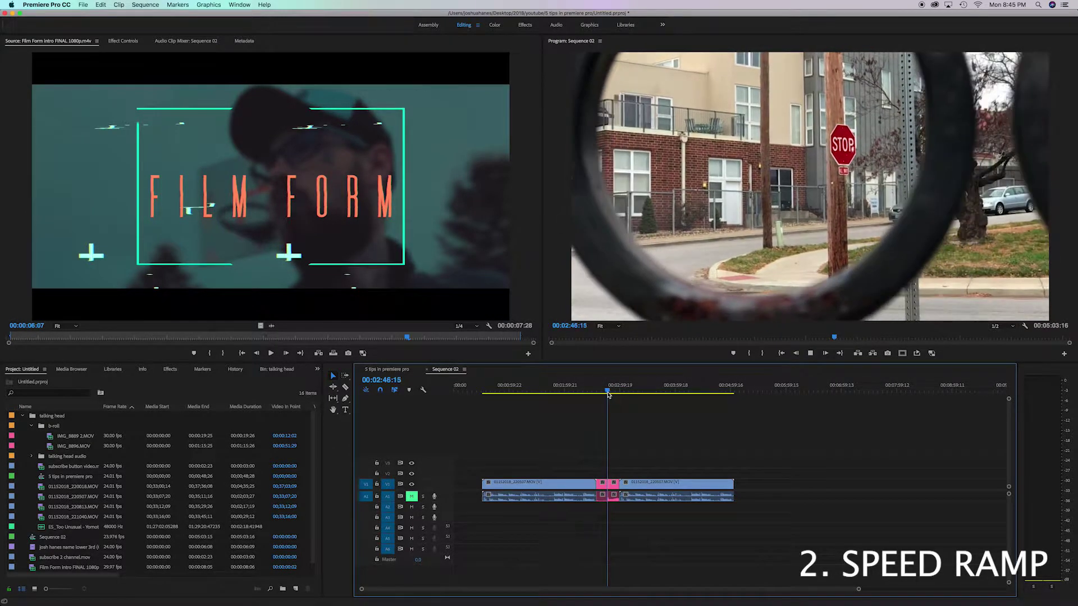
pyautogui.moveTo(607, 395); pyautogui.dragTo(600, 392)
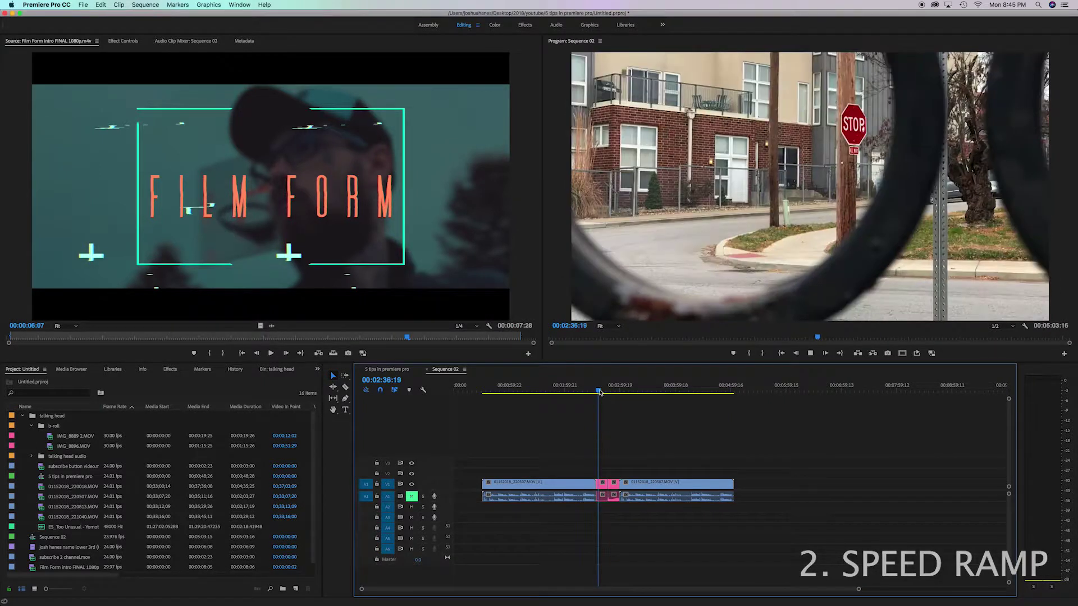
pyautogui.press('space')
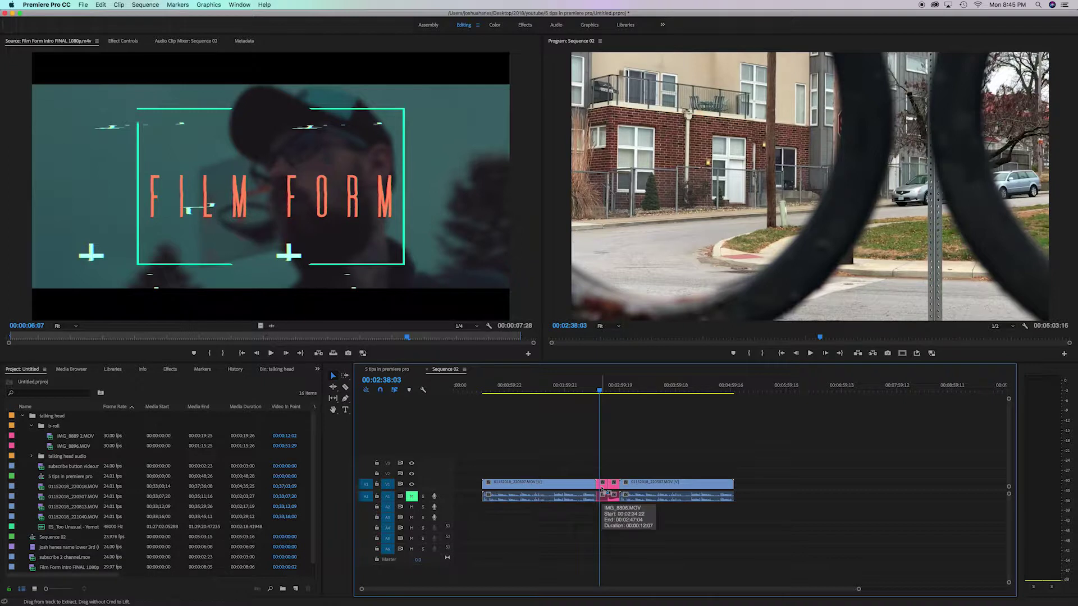
# - Show the Time Remapping speed line on the IMG_8896.MOV clip in the timeline and enlarge the Video 1 track
pyautogui.press('=')
pyautogui.press('=')
pyautogui.press('=')
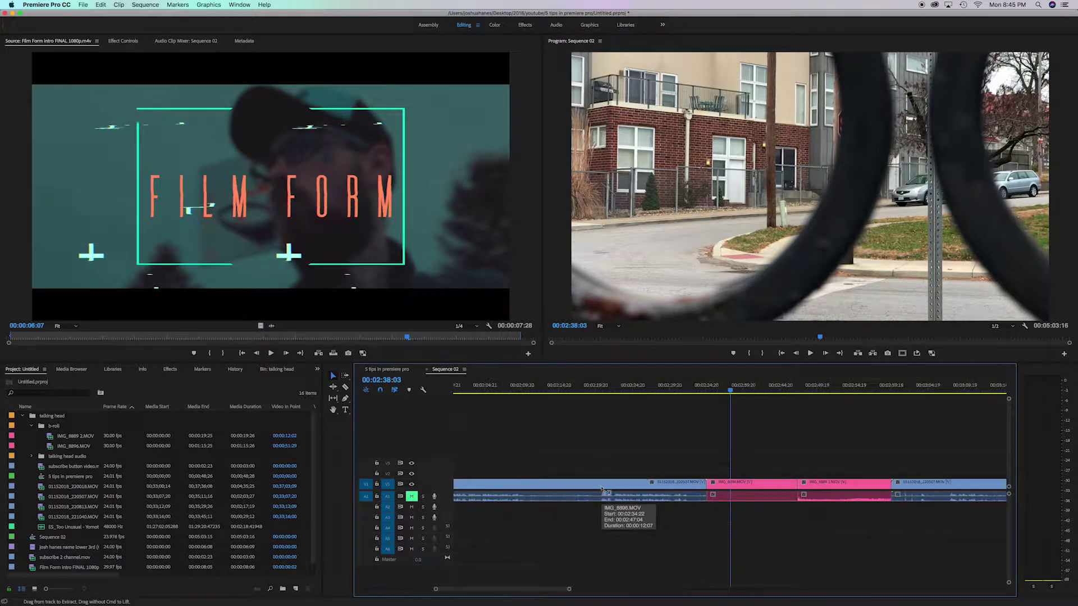
pyautogui.click(713, 484)
pyautogui.moveTo(715, 491)
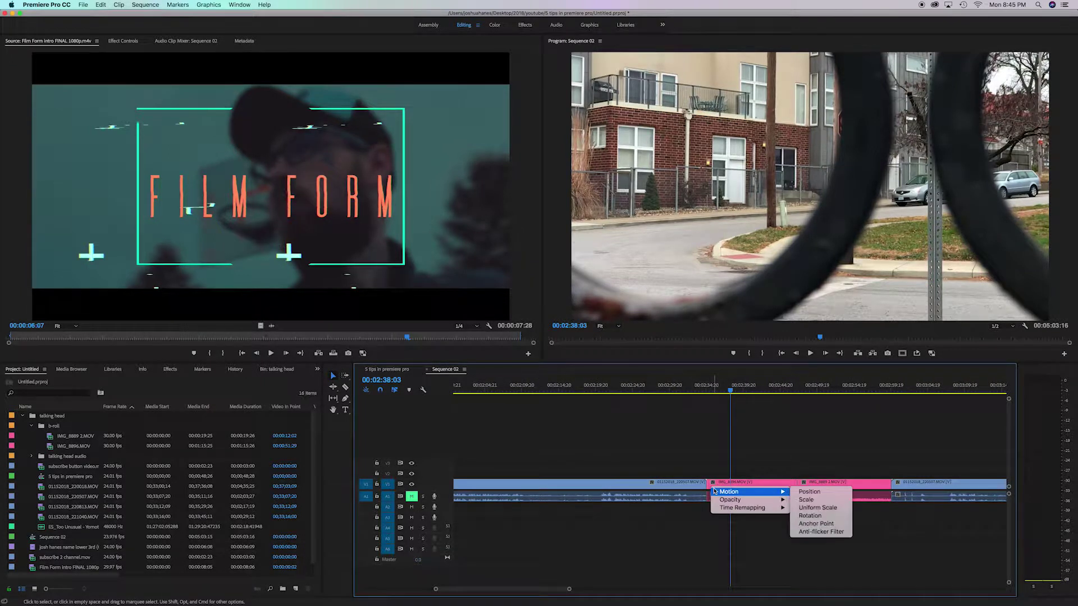
pyautogui.moveTo(767, 509)
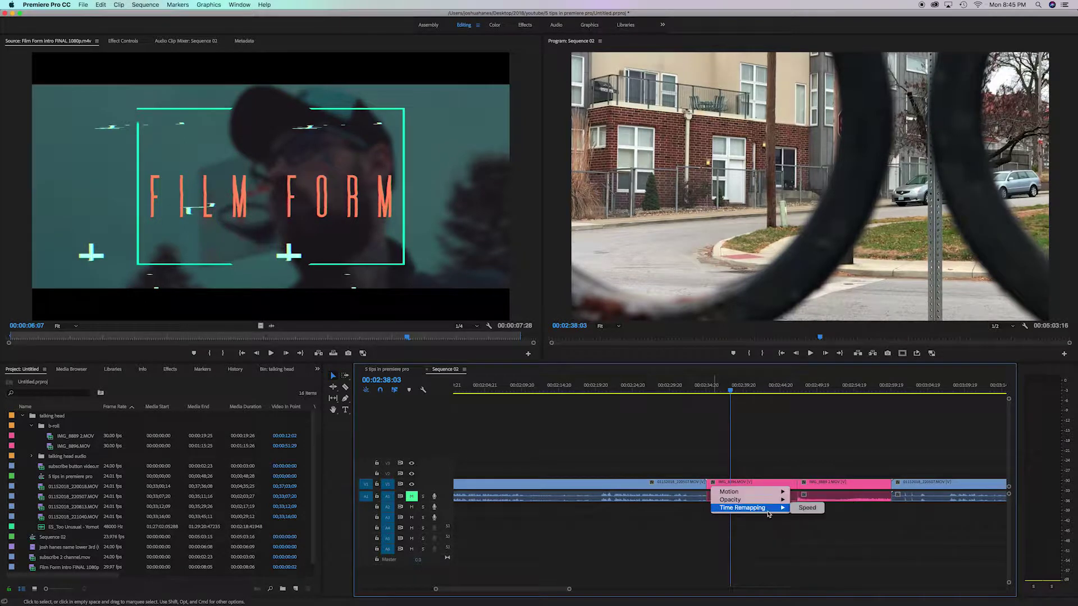
pyautogui.click(803, 509)
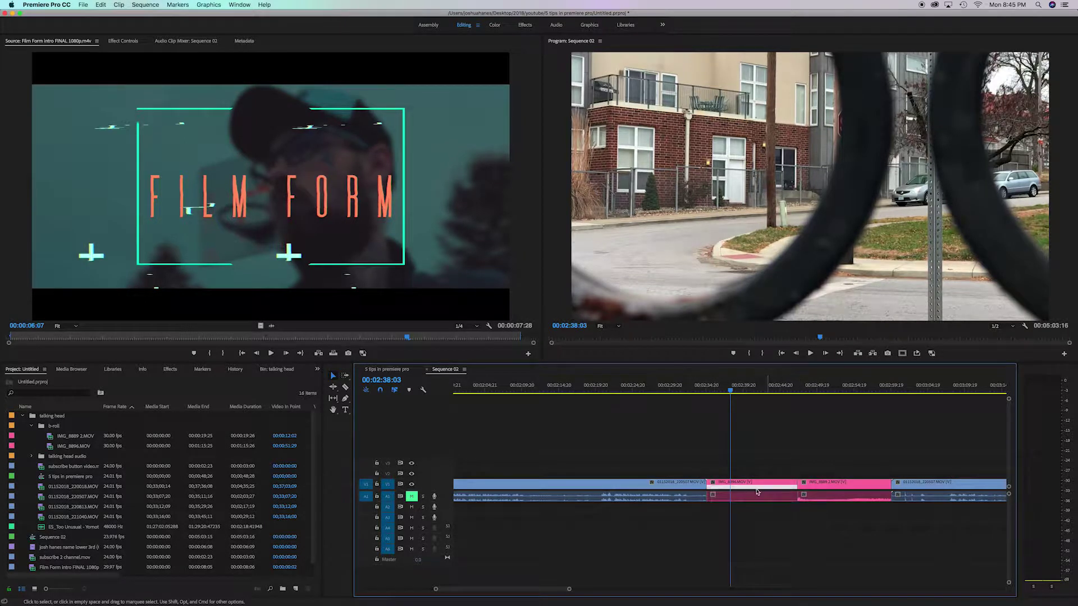
pyautogui.doubleClick(430, 481)
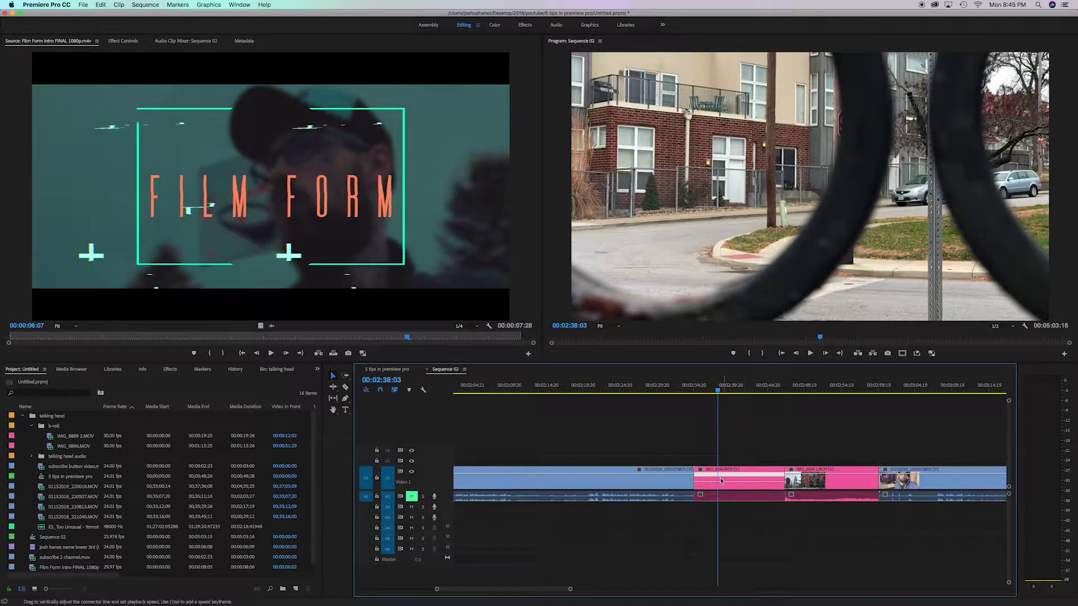
# - Add speed keyframes to IMG_8896.MOV at 00:02:37:15 and 00:02:41:07
pyautogui.click(708, 393)
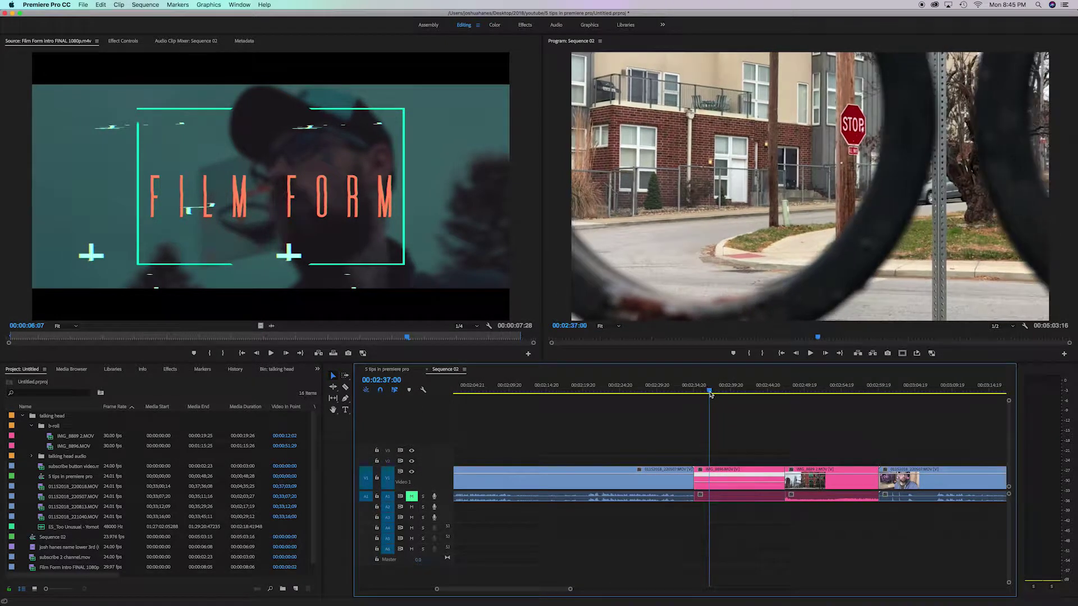
pyautogui.moveTo(708, 393); pyautogui.dragTo(715, 393)
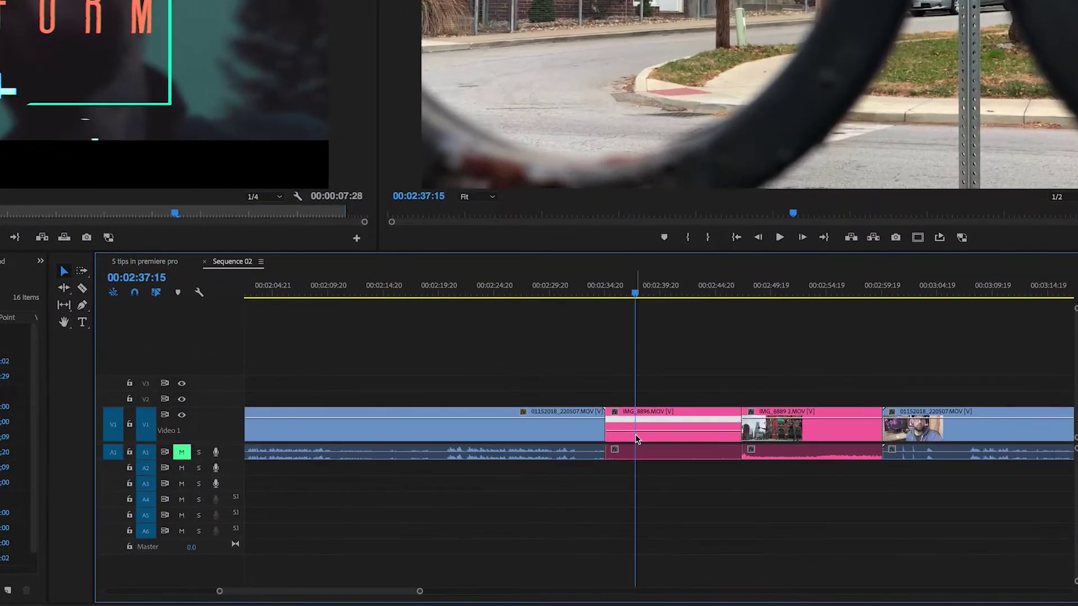
pyautogui.press('p')
pyautogui.click(638, 435)
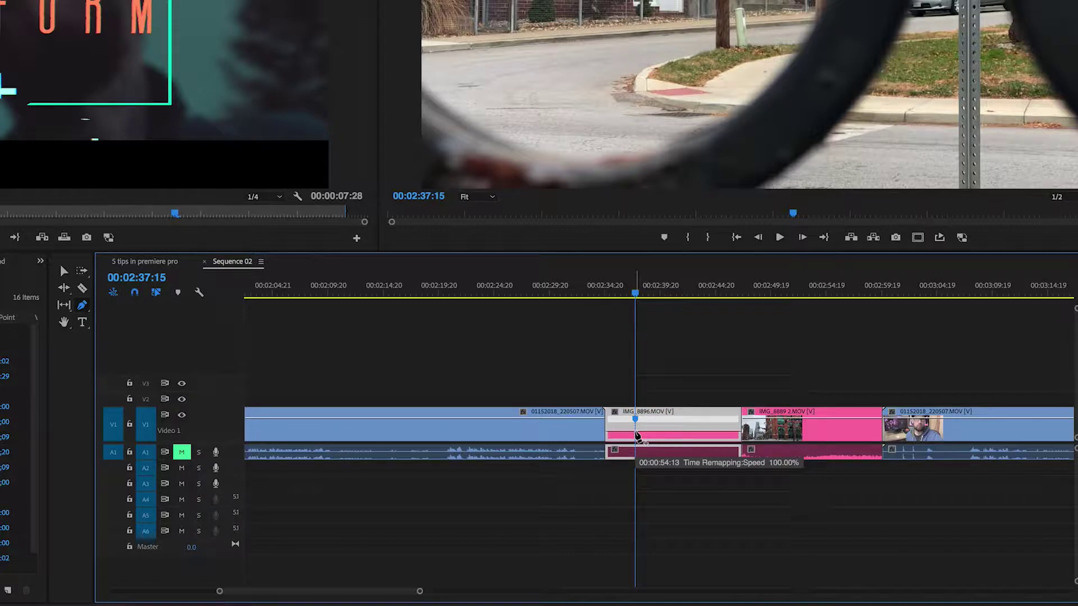
pyautogui.click(649, 293)
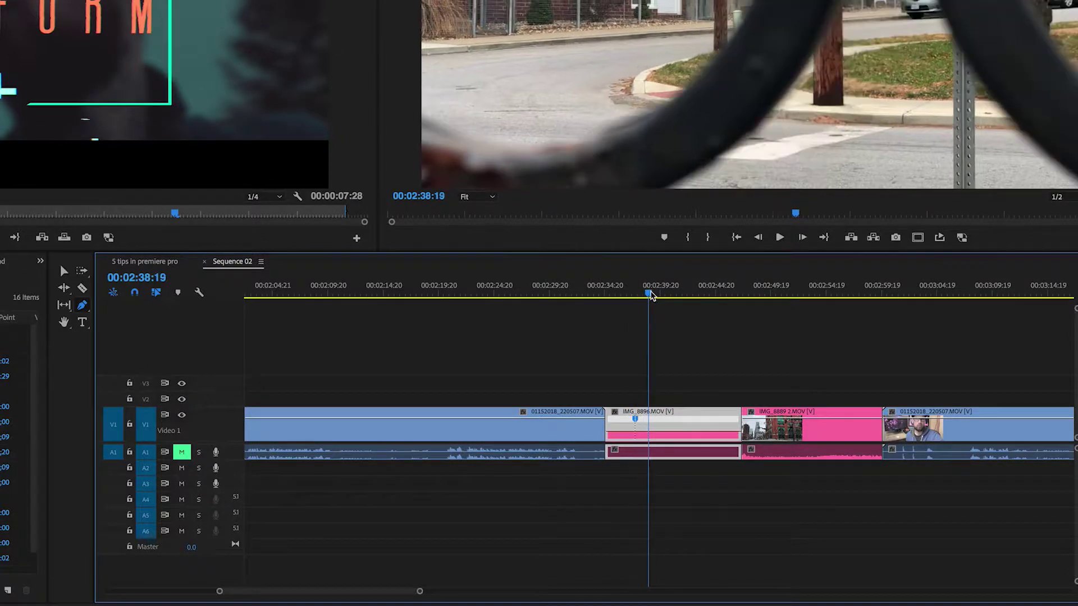
pyautogui.moveTo(650, 293); pyautogui.dragTo(687, 312)
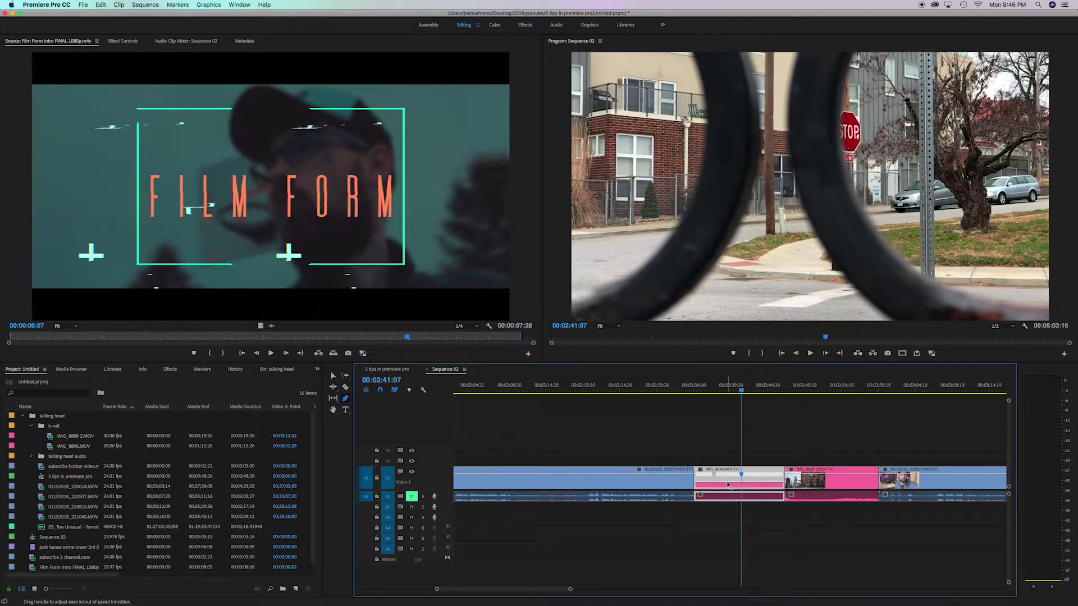
# - Raise the speed between the two IMG_8896.MOV keyframes to about 400% and play back the clip
pyautogui.press('v')
pyautogui.hscroll(1, 654, 445)
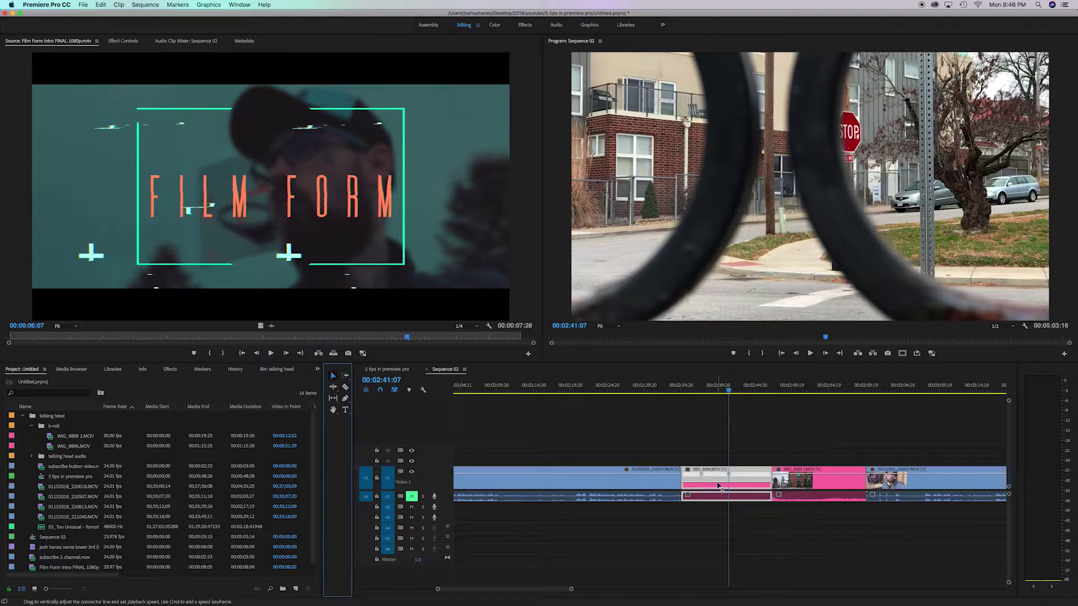
pyautogui.moveTo(717, 484); pyautogui.dragTo(717, 474)
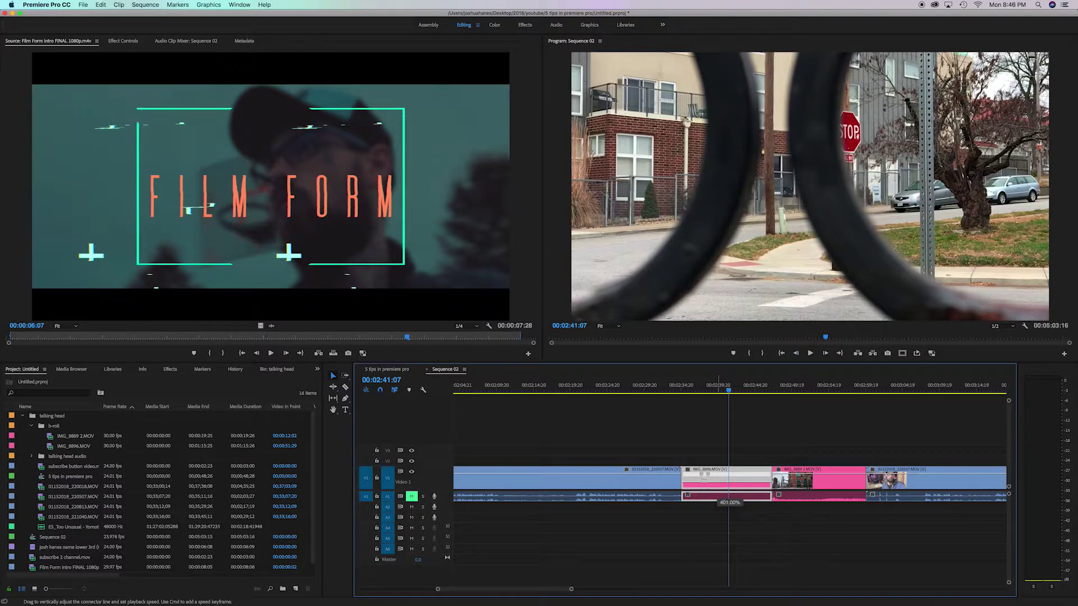
pyautogui.moveTo(703, 478); pyautogui.dragTo(703, 479)
pyautogui.click(681, 389)
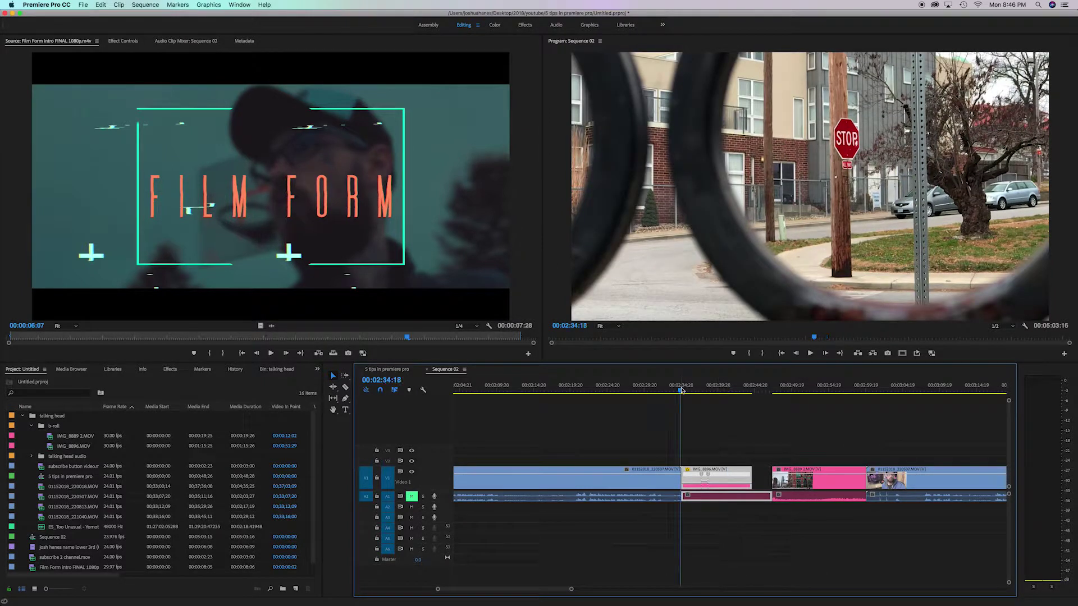
pyautogui.press('space')
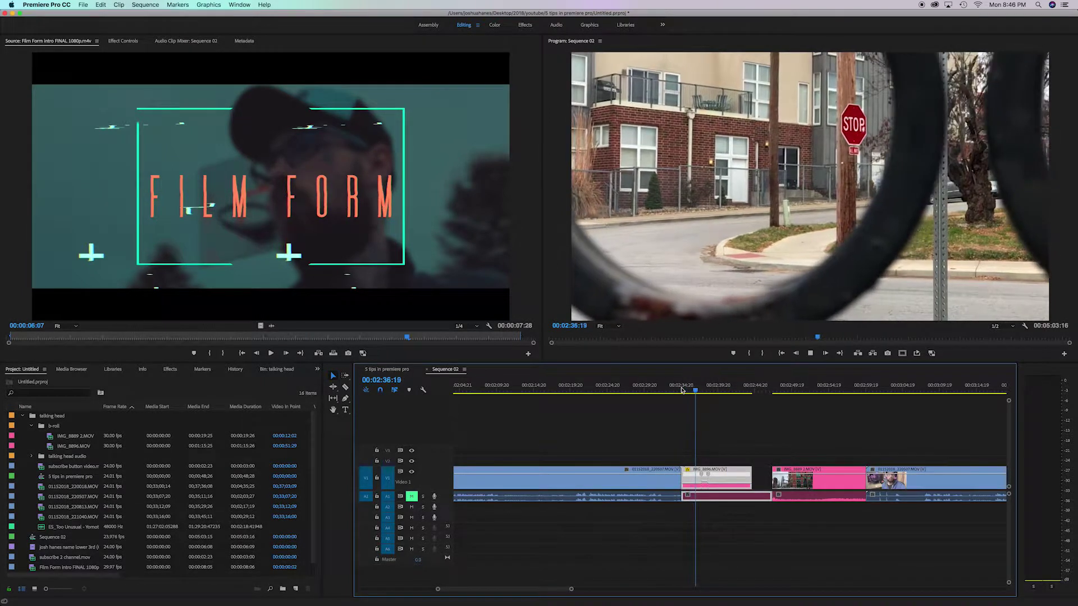
pyautogui.press('space')
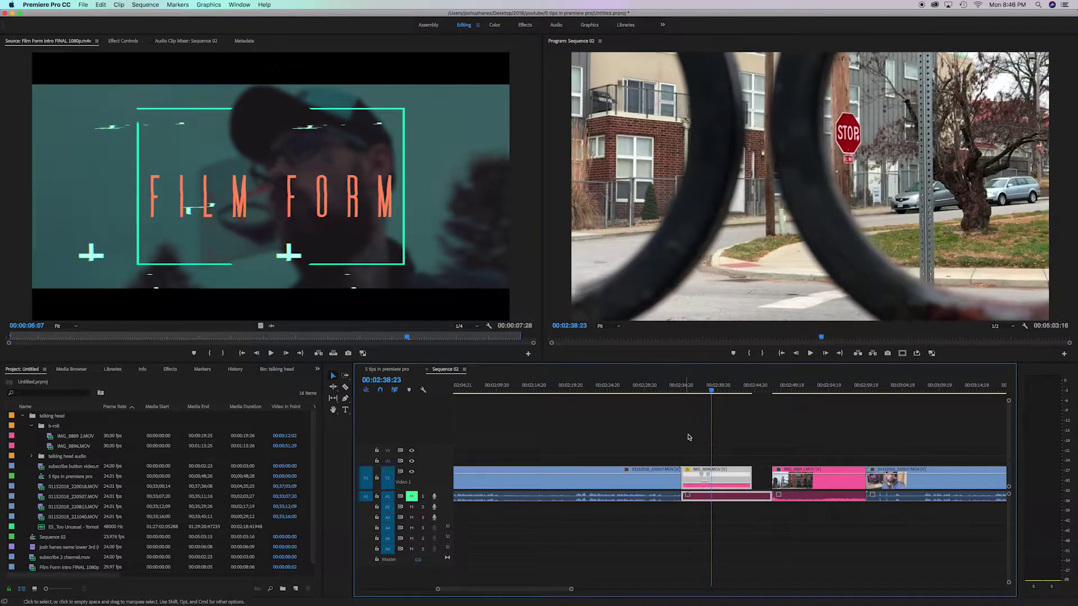
# - Split the first speed keyframe on IMG_8896.MOV into a gradual speed transition and play back the clip from 00:02:37:16
pyautogui.moveTo(710, 478)
pyautogui.mouseDown()
pyautogui.moveTo(724, 479)
pyautogui.moveTo(704, 486)
pyautogui.mouseUp()
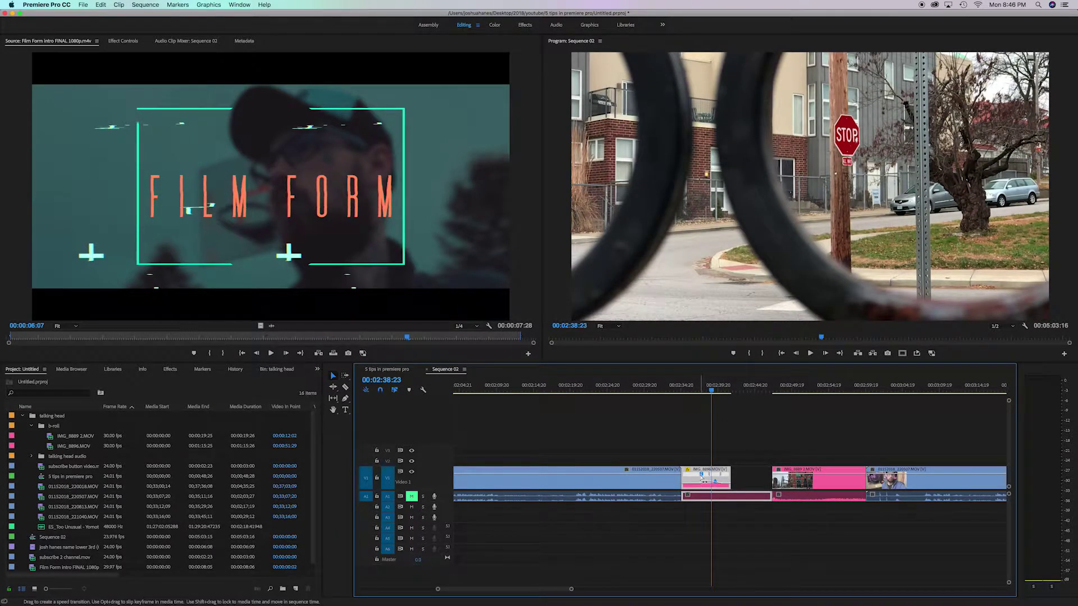
pyautogui.moveTo(702, 477); pyautogui.dragTo(707, 477)
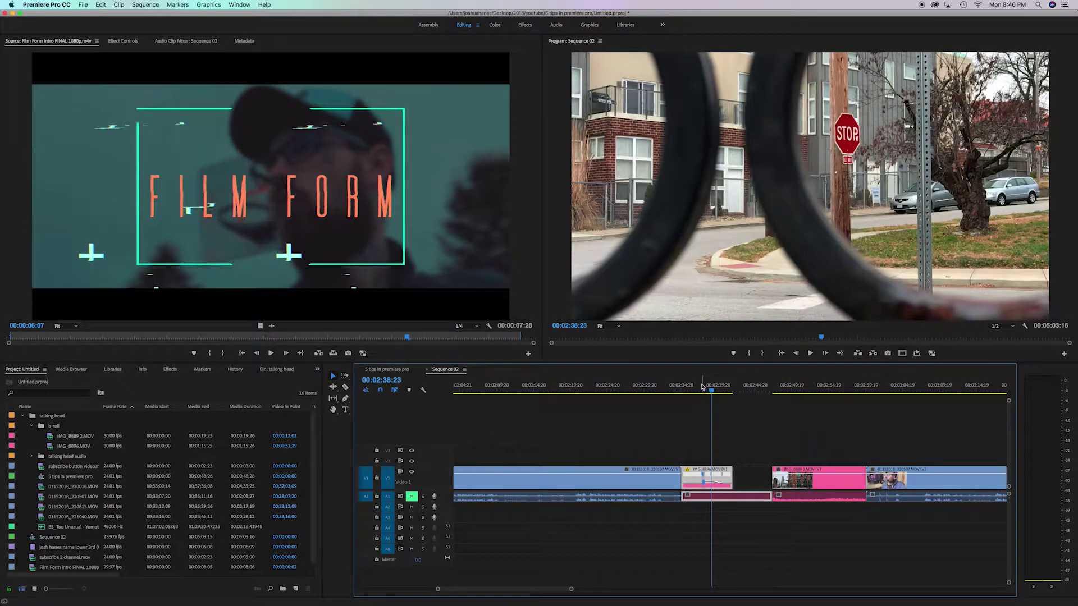
pyautogui.click(696, 390)
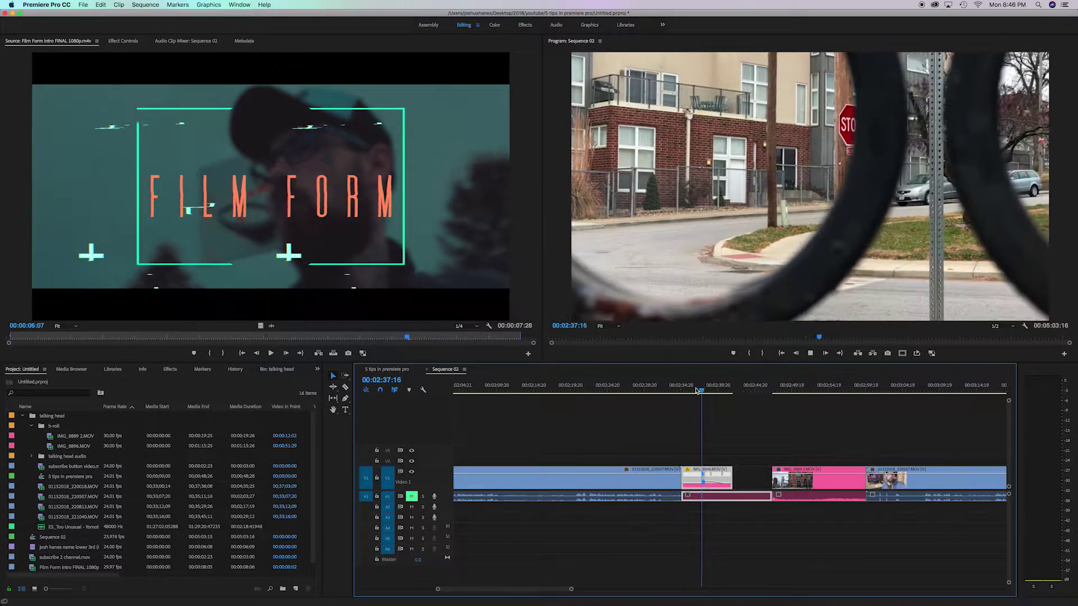
pyautogui.press('space')
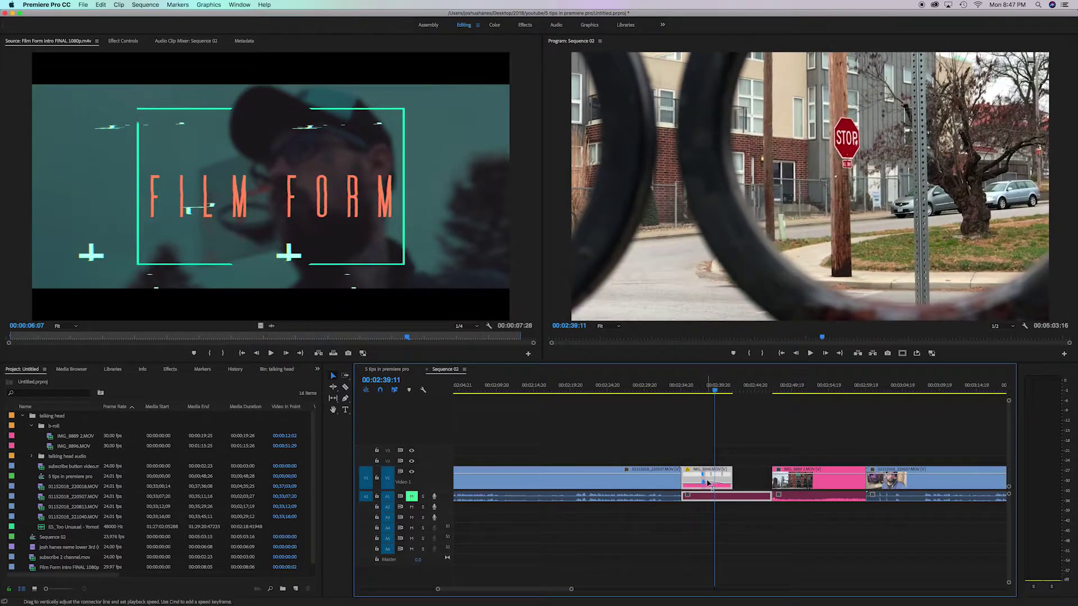
# - Raise the speed between the IMG_8896.MOV keyframes further and play back the speed ramp from 00:02:36:15
pyautogui.moveTo(707, 483); pyautogui.dragTo(707, 479)
pyautogui.click(696, 392)
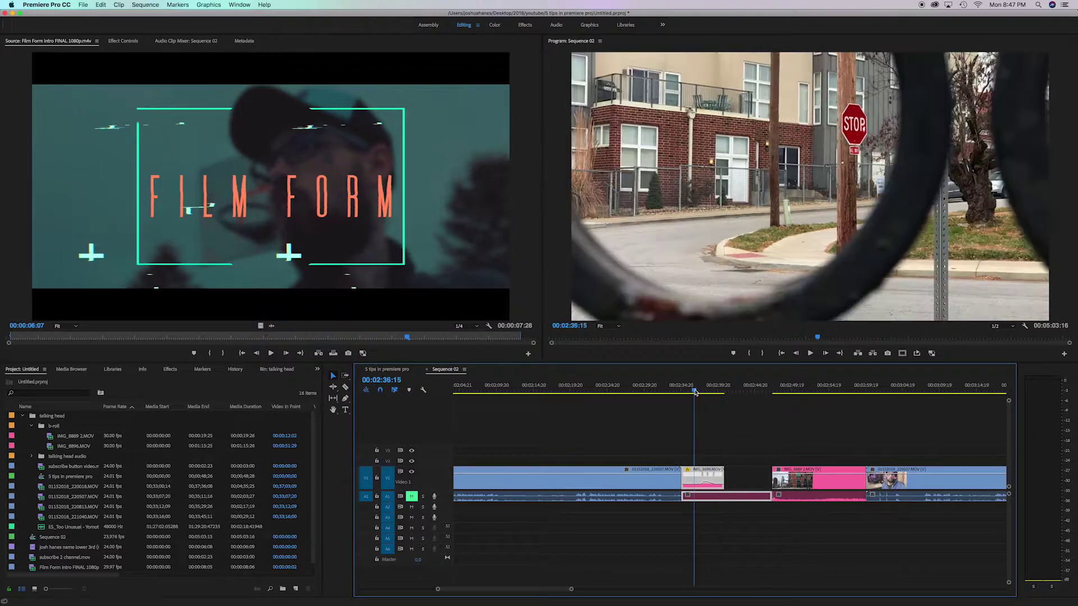
pyautogui.press('space')
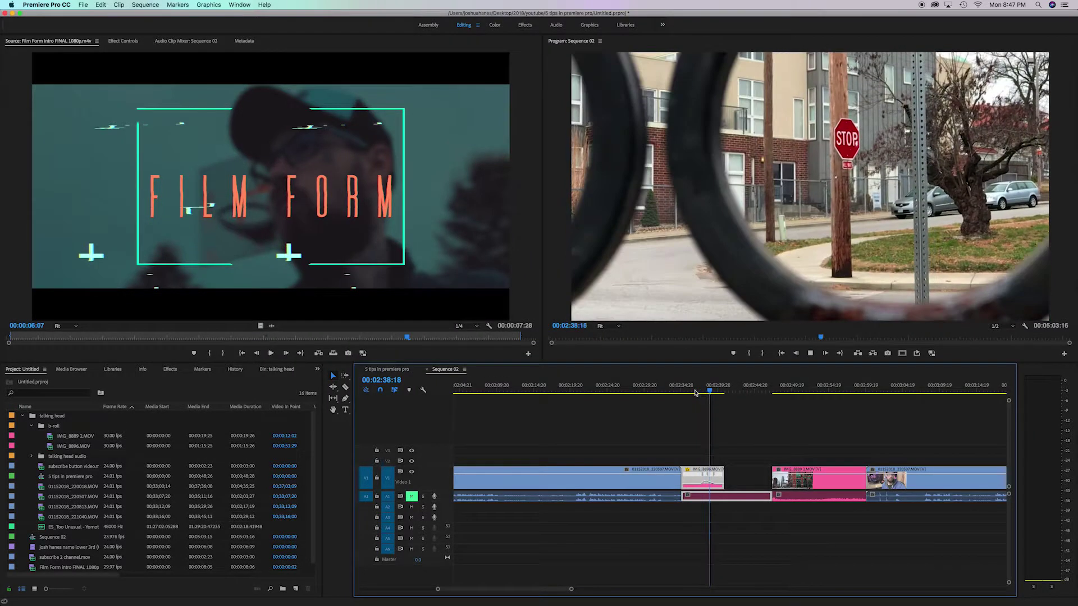
pyautogui.press('space')
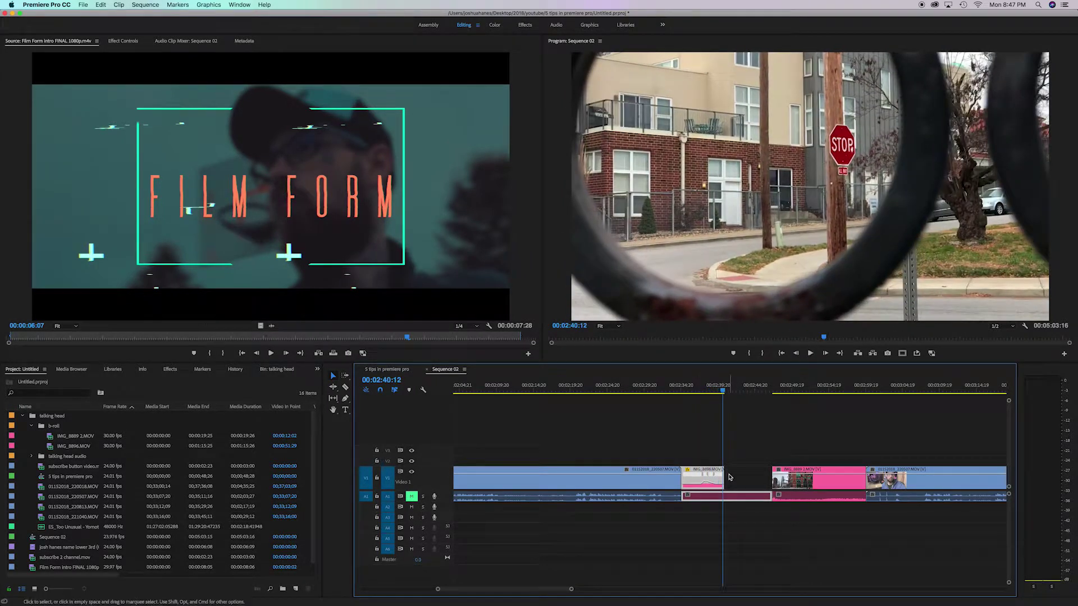
pyautogui.moveTo(722, 480); pyautogui.dragTo(723, 480)
pyautogui.click(735, 443)
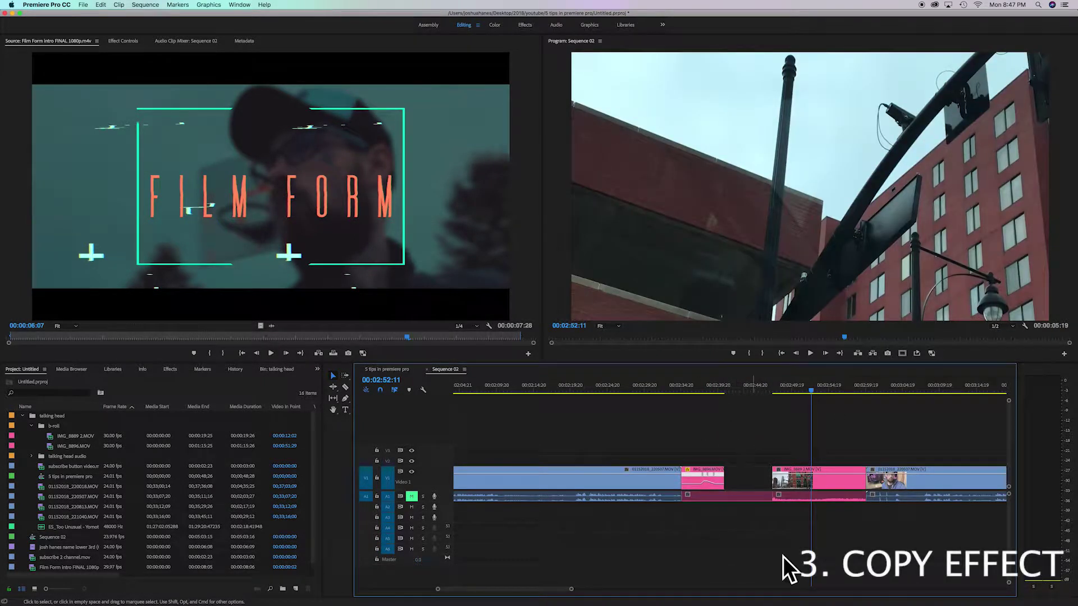
# - Delete the IMG_8896.MOV clip from the timeline and add another IMG_8889 2.MOV clip from the b-roll bin to the gap
pyautogui.click(710, 387)
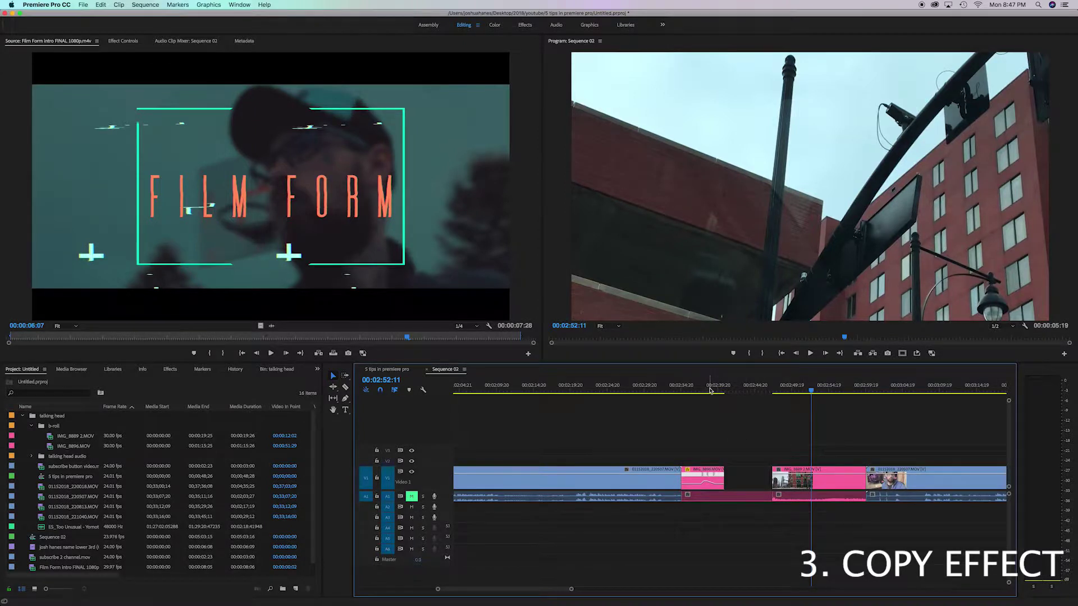
pyautogui.moveTo(736, 447); pyautogui.dragTo(710, 532)
pyautogui.press('Delete')
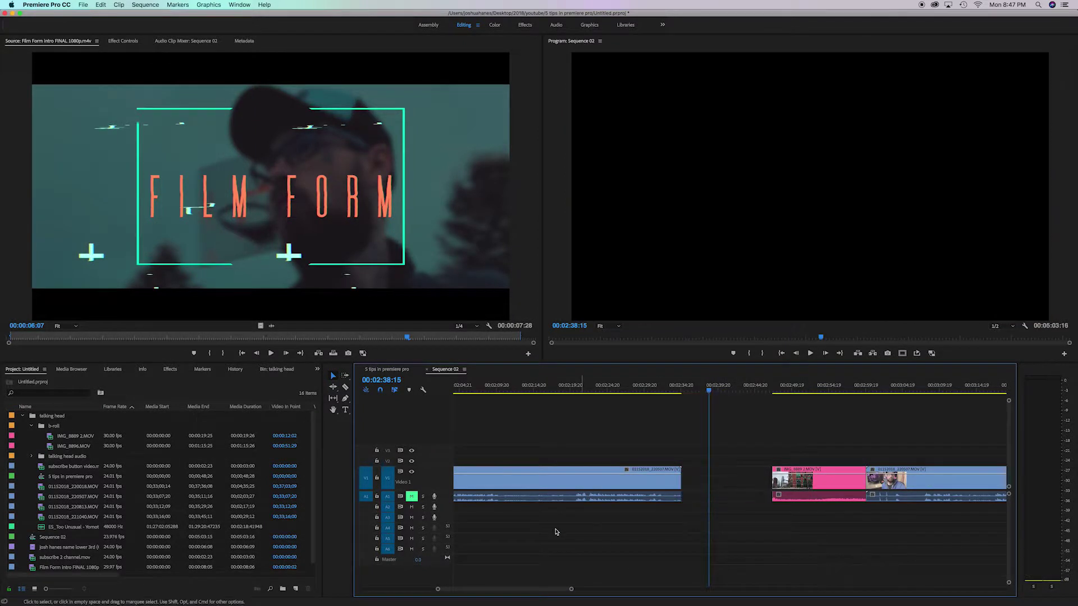
pyautogui.moveTo(50, 436); pyautogui.dragTo(769, 485)
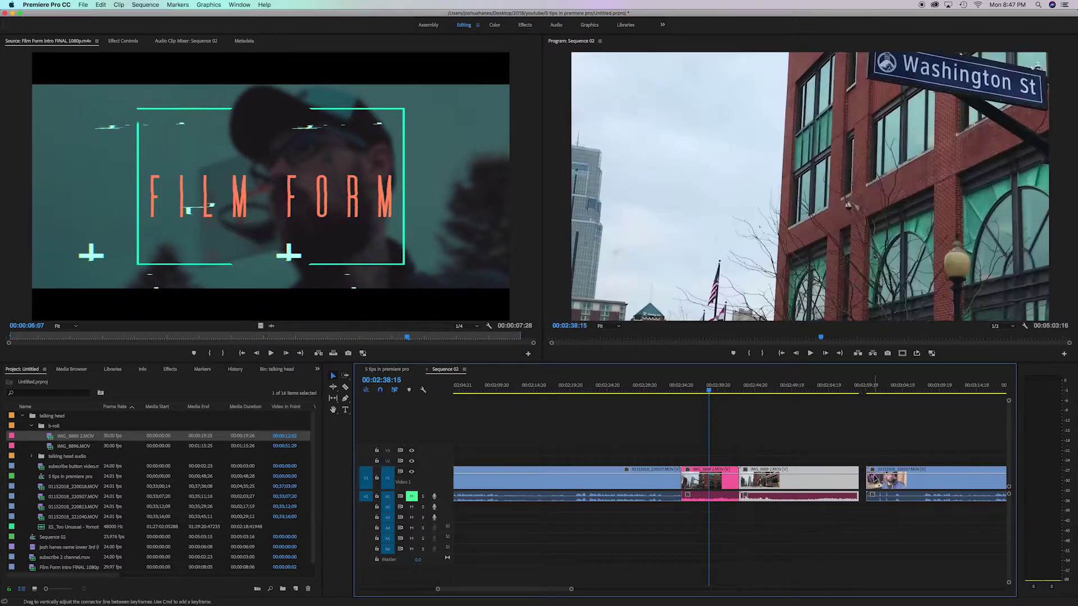
# - Set the Scale of the first IMG_8889 2.MOV clip in the timeline to 50
pyautogui.moveTo(716, 393); pyautogui.dragTo(717, 391)
pyautogui.click(722, 478)
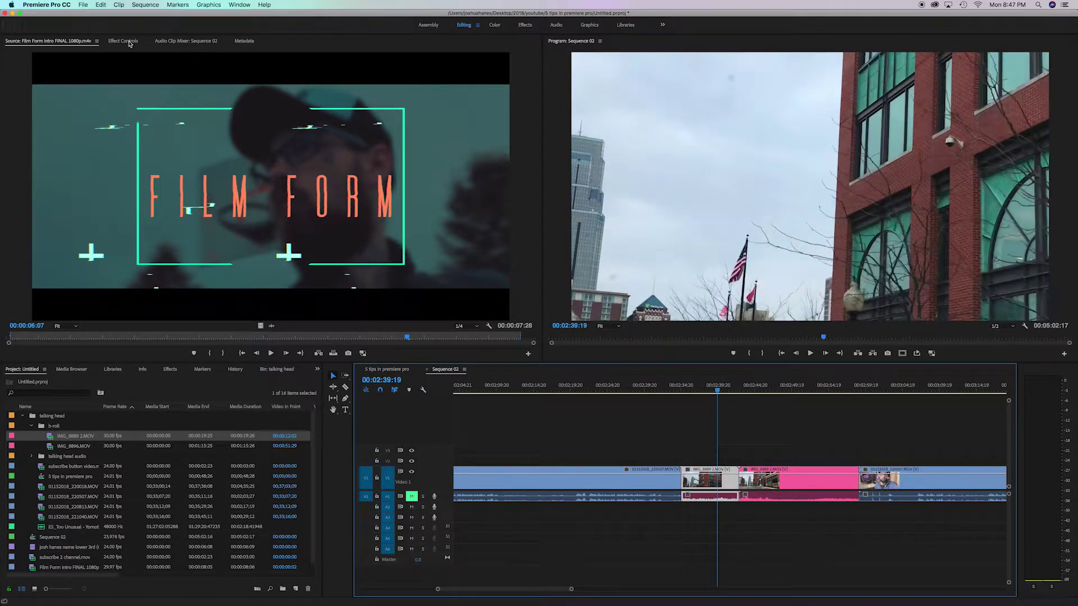
pyautogui.click(124, 41)
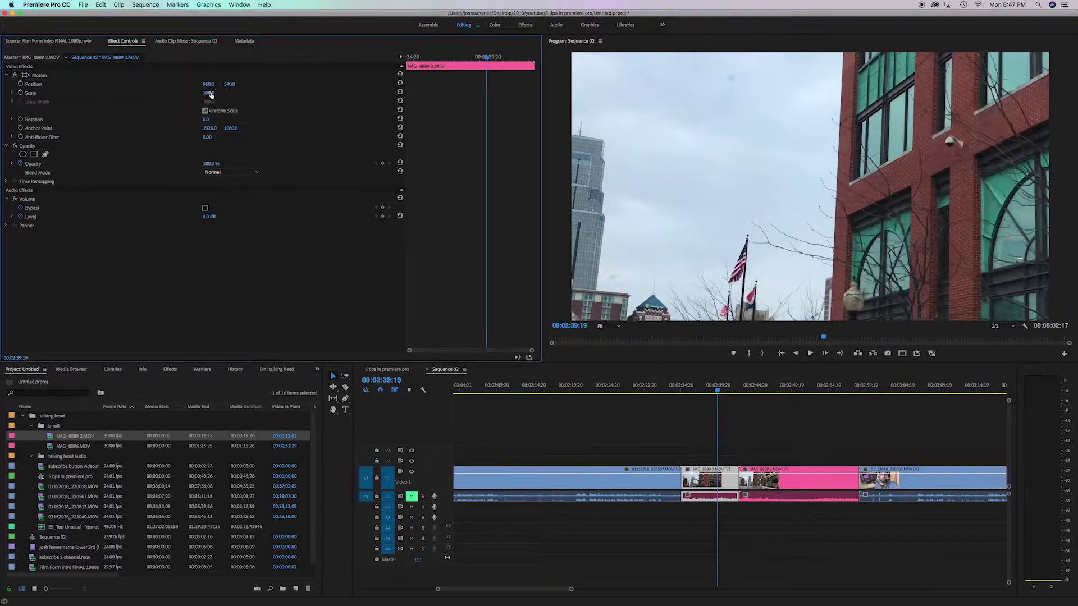
pyautogui.moveTo(212, 93); pyautogui.dragTo(184, 94)
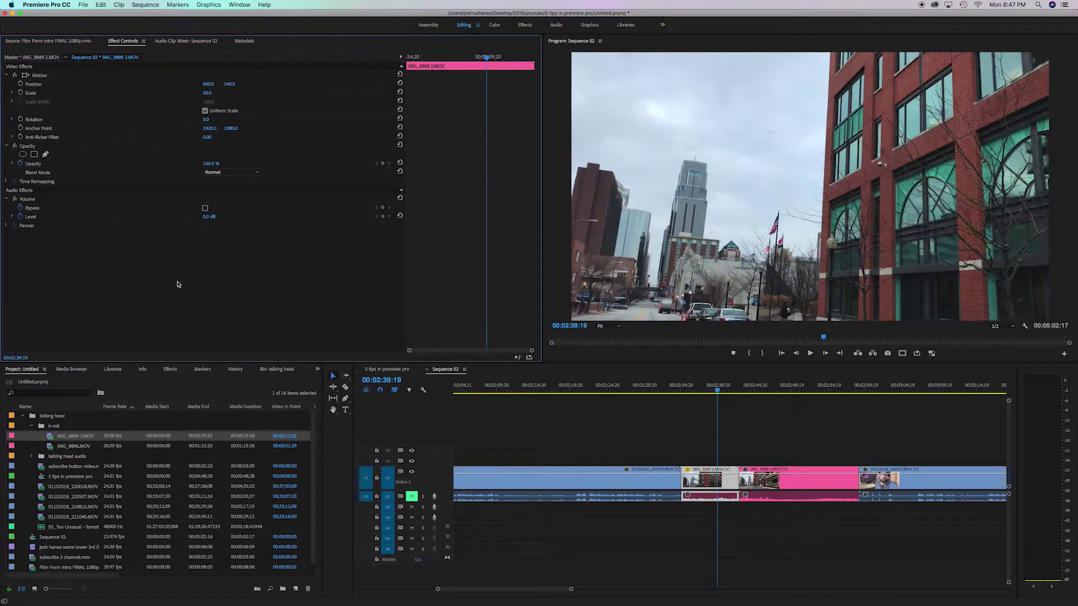
# - Apply the Levels video effect from the Adjust group to the first IMG_8889 2.MOV clip
pyautogui.click(170, 369)
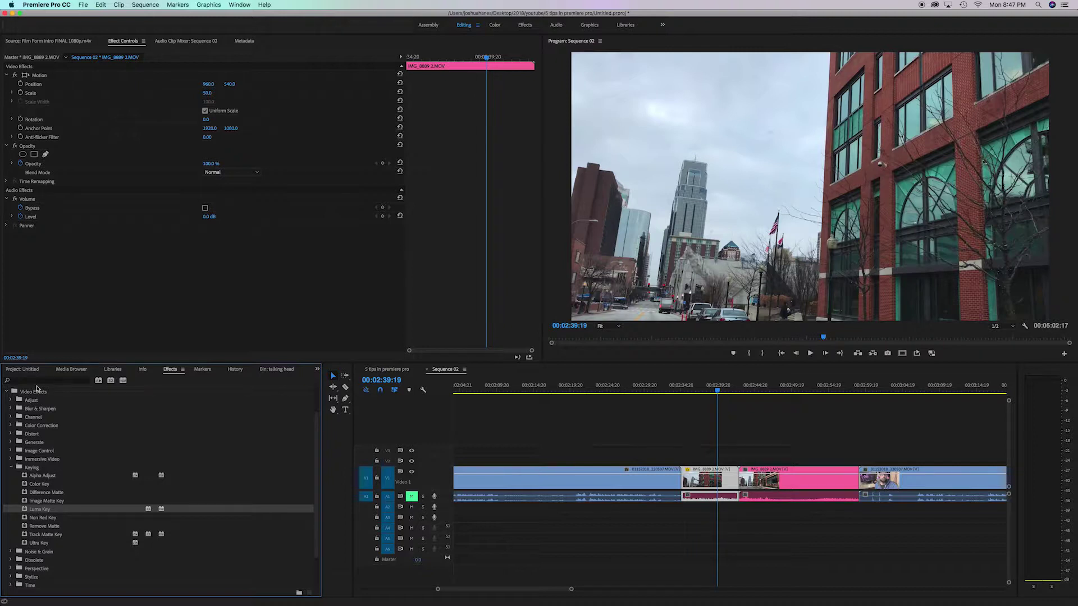
pyautogui.click(37, 380)
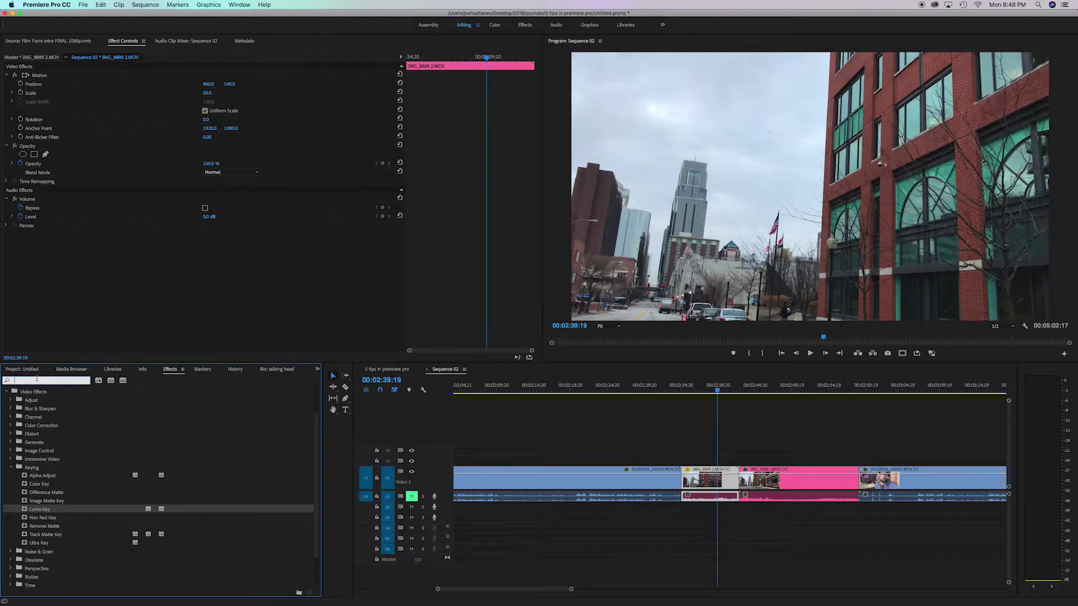
pyautogui.click(11, 400)
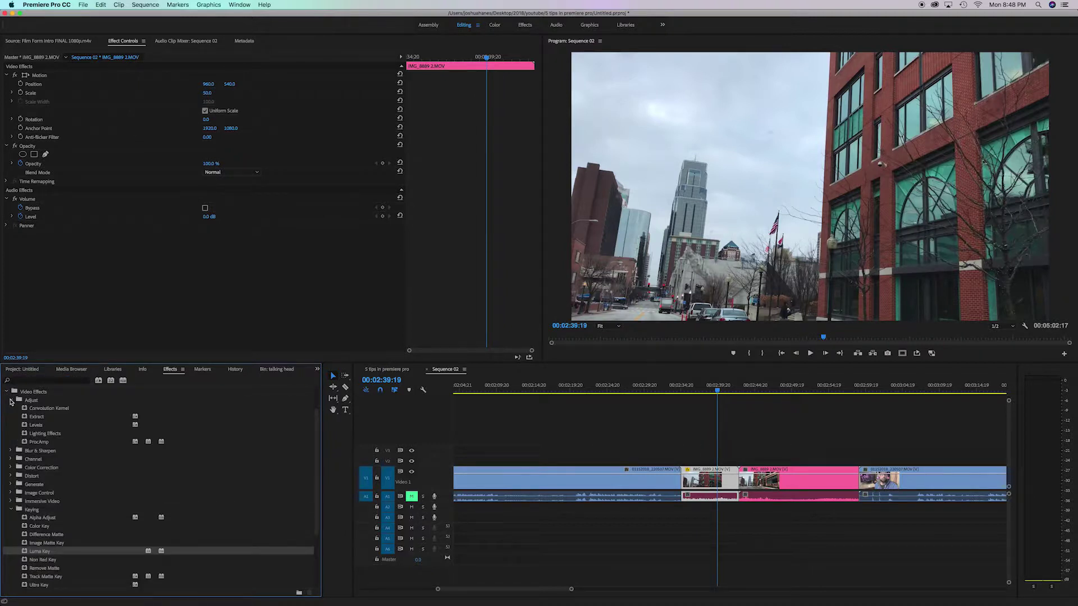
pyautogui.moveTo(34, 429); pyautogui.dragTo(715, 483)
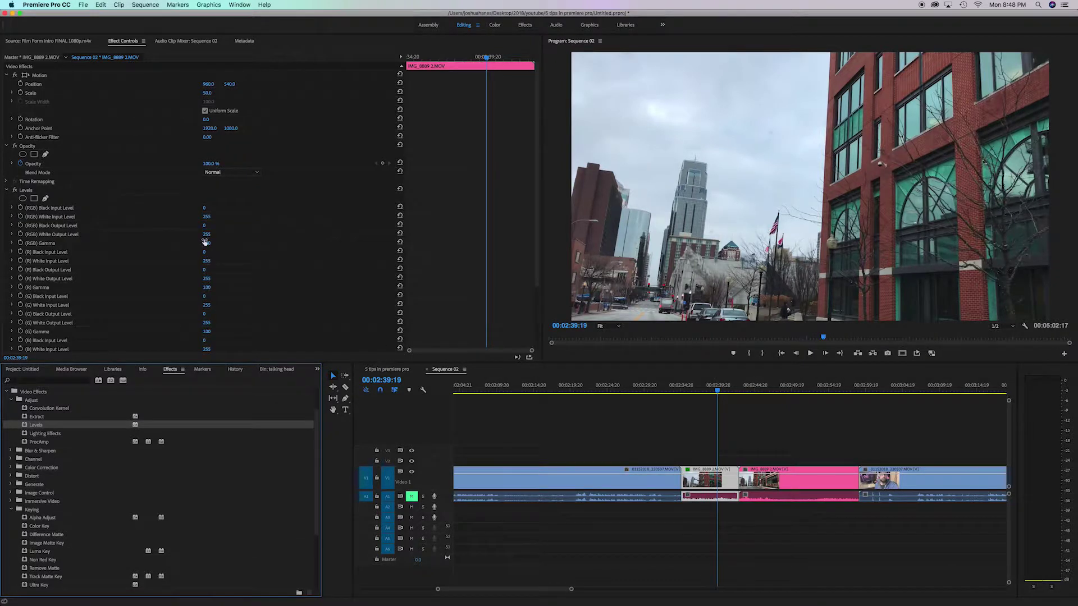
# - Set the clip's Levels to (RGB) Gamma 272, (R) Black Output Level 255, (R) Gamma 290 and (RGB) White Output Level 81
pyautogui.moveTo(207, 243); pyautogui.dragTo(303, 243)
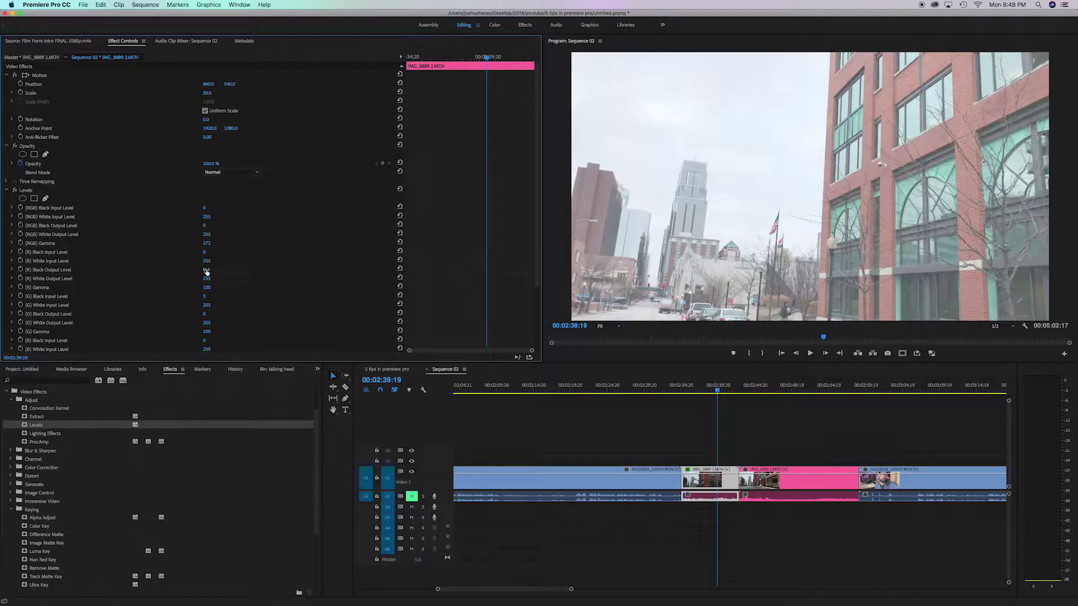
pyautogui.moveTo(206, 271); pyautogui.dragTo(314, 271)
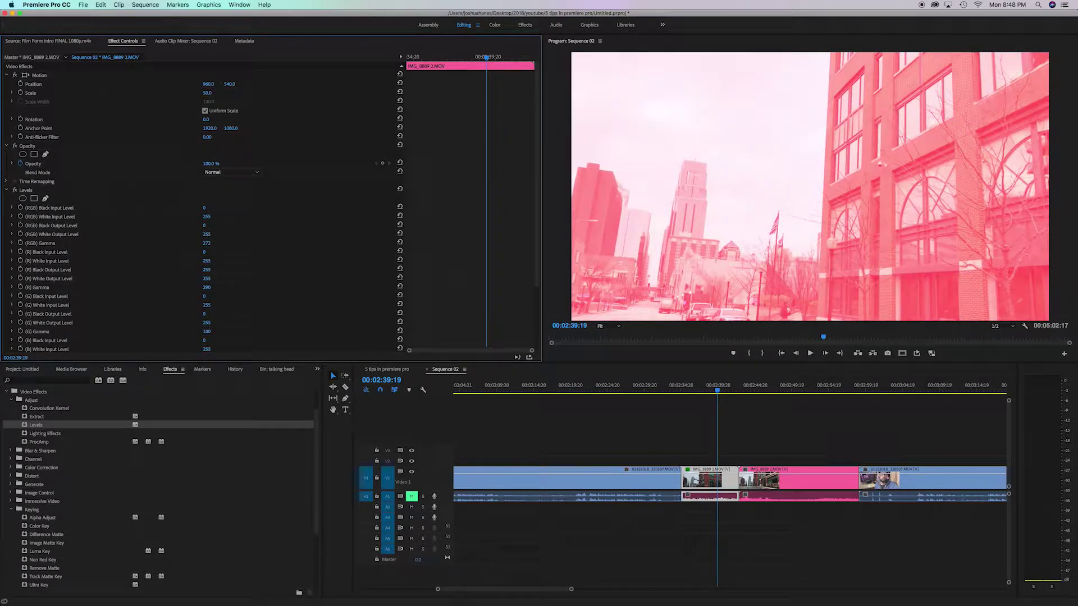
pyautogui.moveTo(206, 234); pyautogui.dragTo(109, 234)
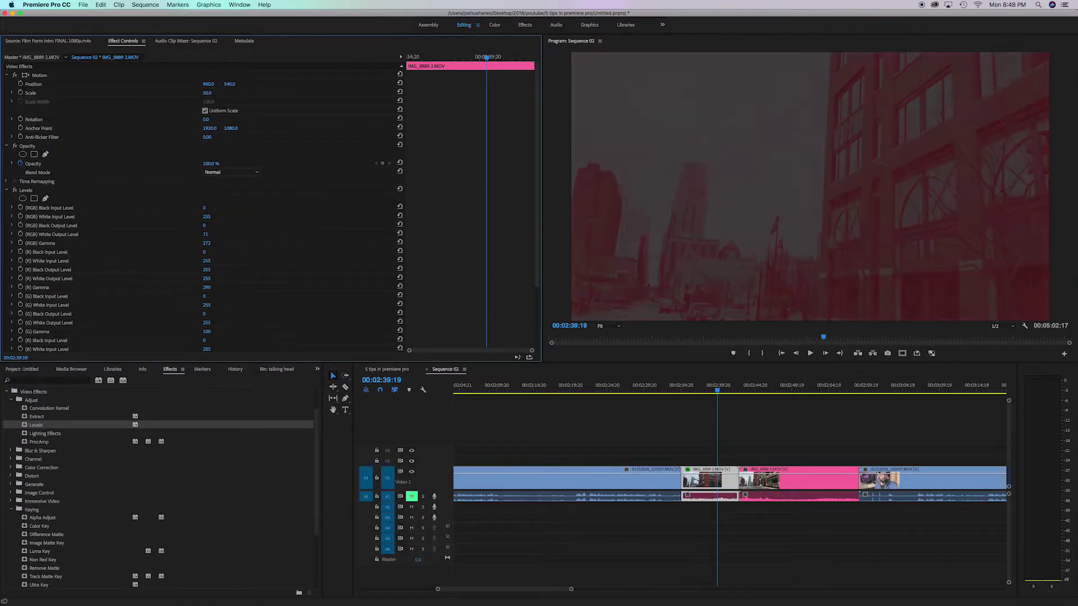
pyautogui.click(706, 388)
pyautogui.click(715, 388)
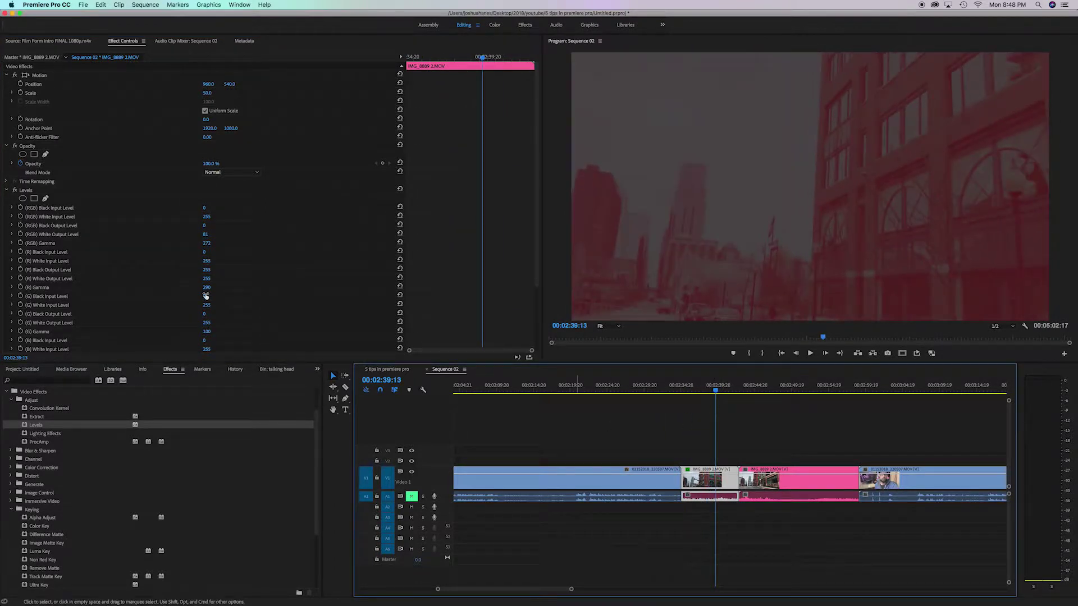
pyautogui.click(7, 190)
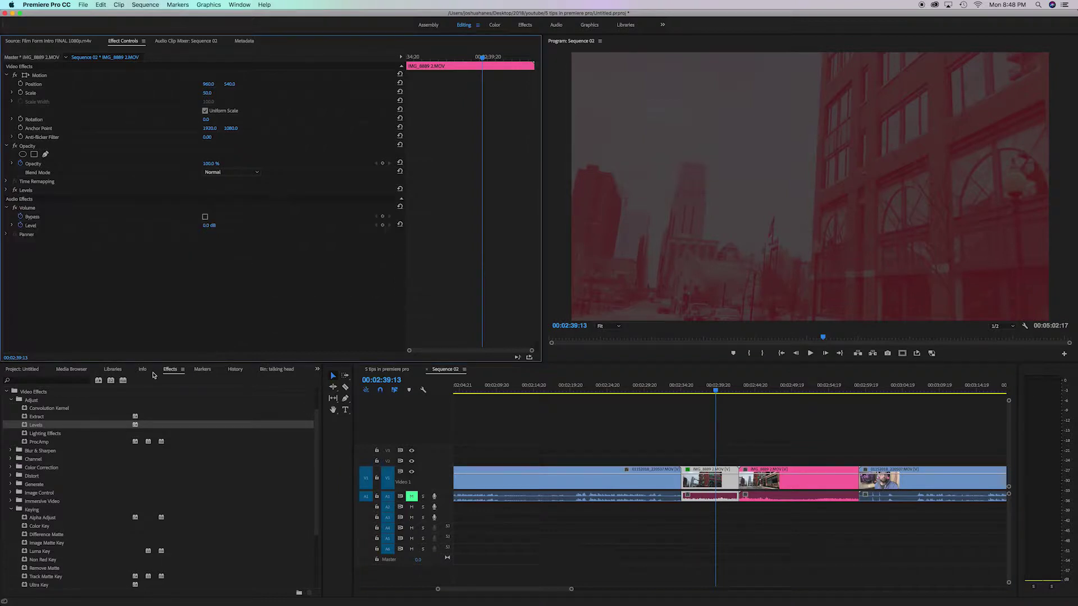
# - Apply Gaussian Blur to the first IMG_8889 2.MOV clip with Blurriness 57 and scrub the clip to preview it
pyautogui.scroll(-5, 61, 549)
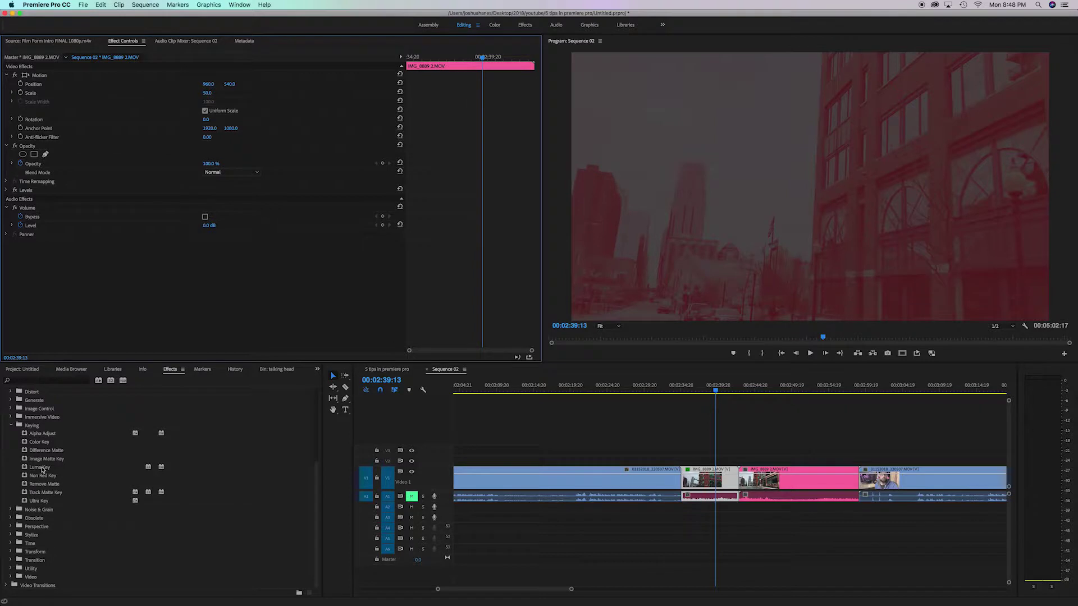
pyautogui.click(13, 425)
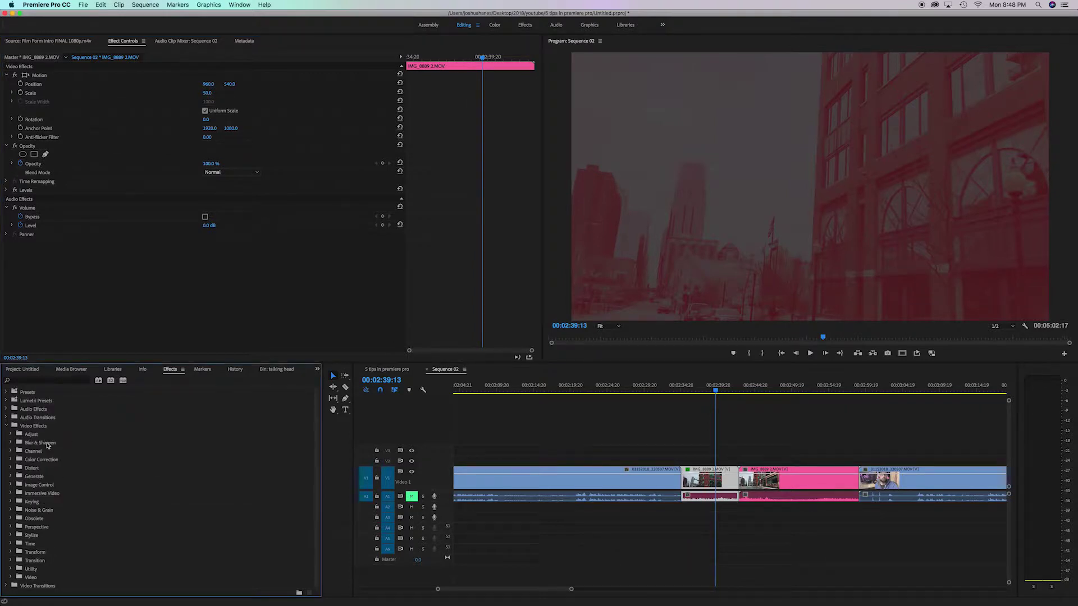
pyautogui.click(10, 443)
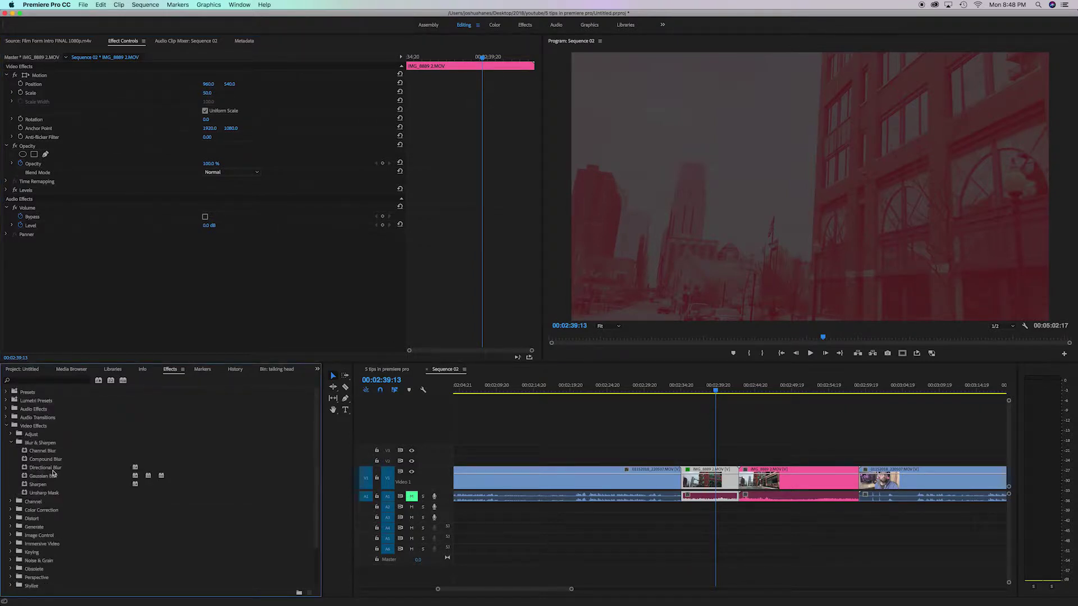
pyautogui.moveTo(44, 478); pyautogui.dragTo(713, 484)
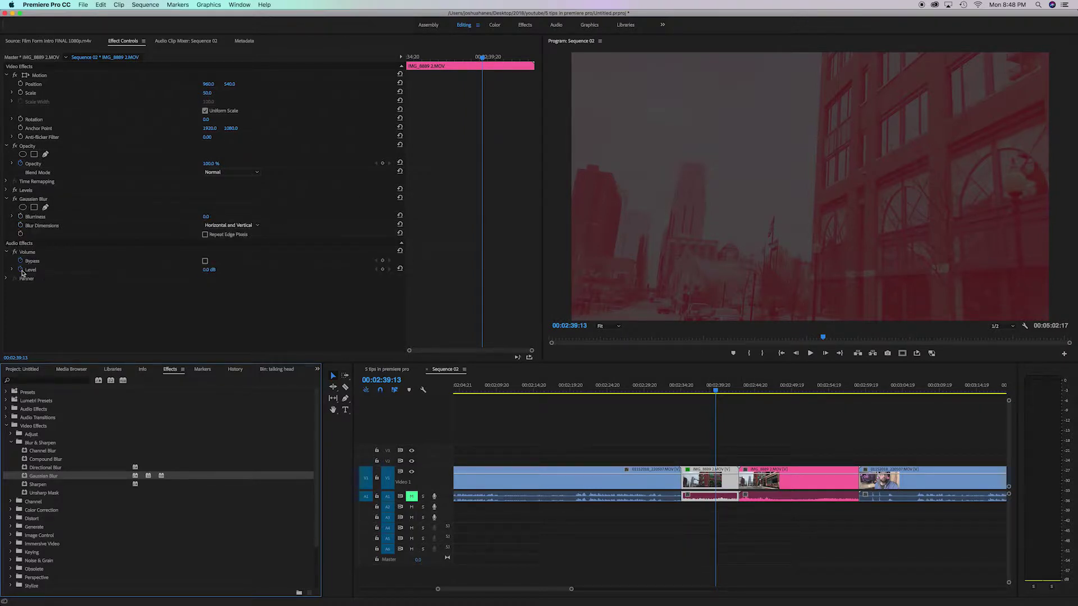
pyautogui.moveTo(208, 218); pyautogui.dragTo(267, 219)
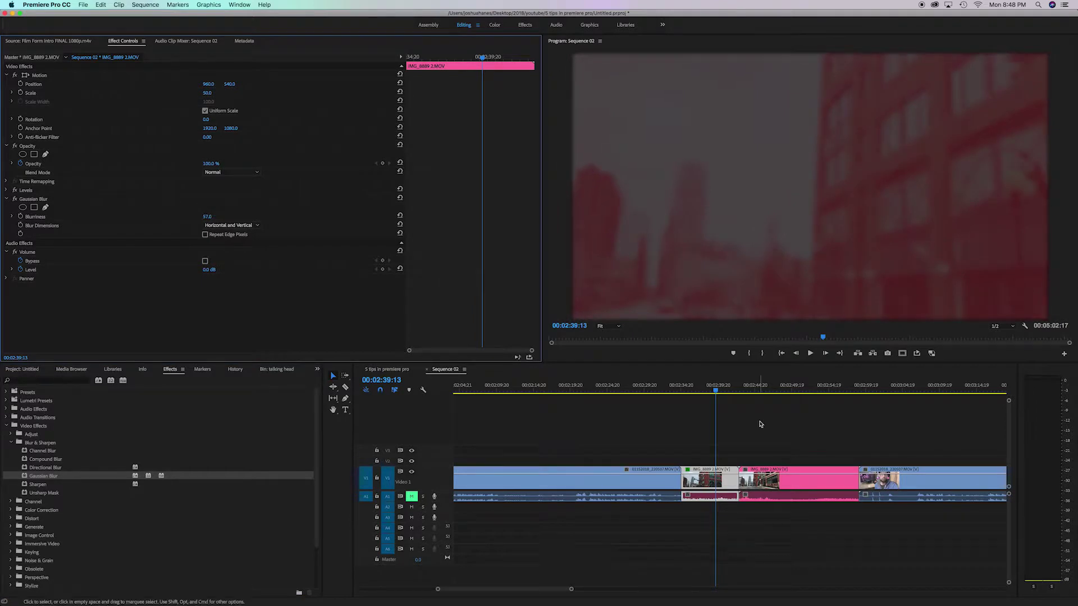
pyautogui.moveTo(714, 391)
pyautogui.mouseDown()
pyautogui.moveTo(688, 391)
pyautogui.moveTo(719, 391)
pyautogui.mouseUp()
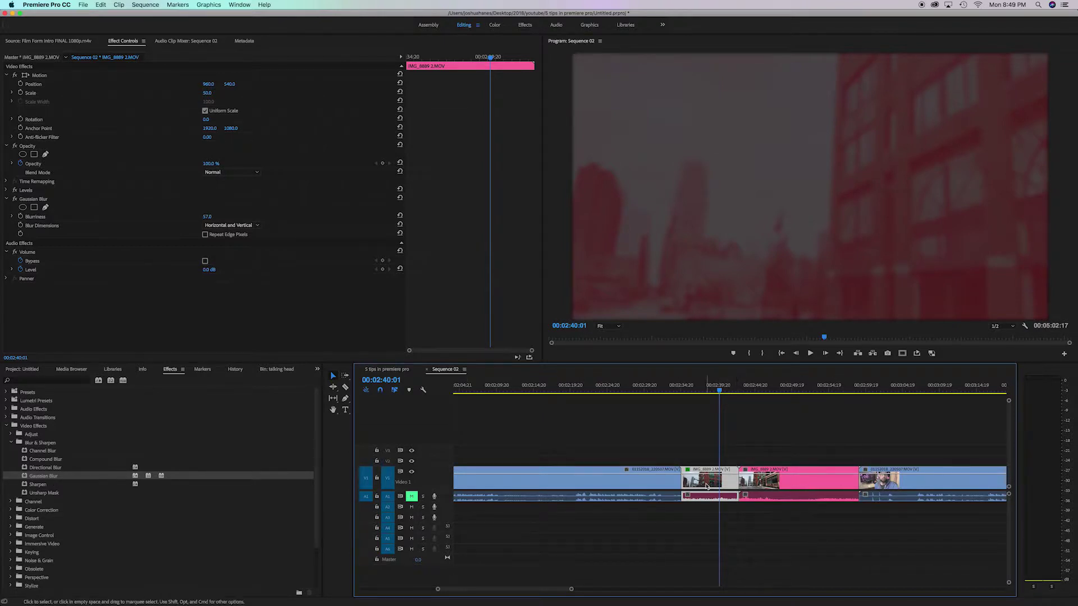
# - Copy the Levels and Gaussian Blur effects from the first IMG_8889 2.MOV clip onto the second one and scrub through it
pyautogui.click(30, 200)
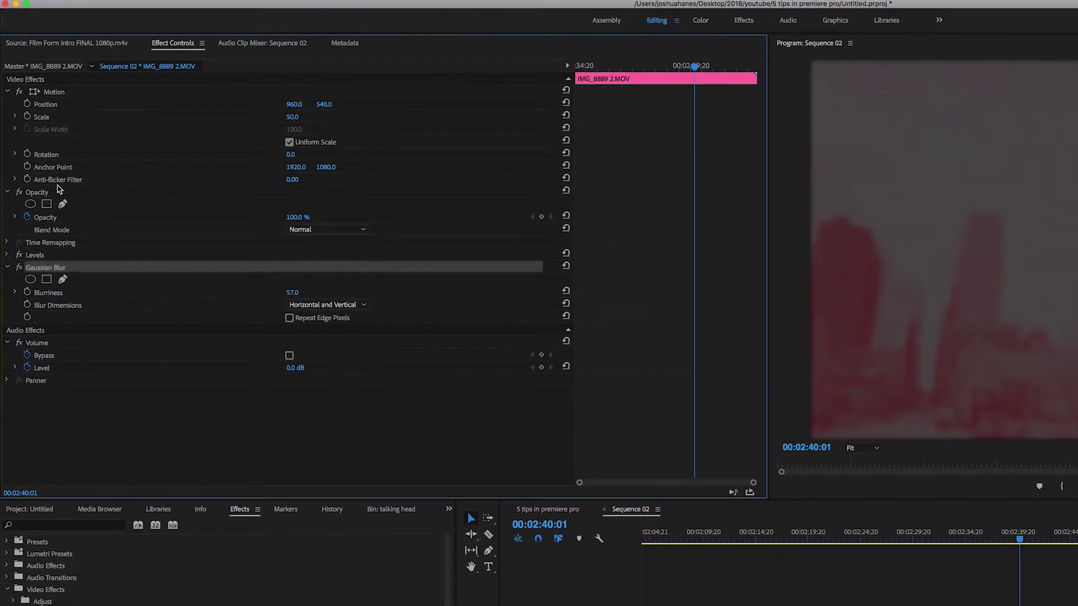
pyautogui.keyDown('shift'); pyautogui.click(47, 256); pyautogui.keyUp('shift')
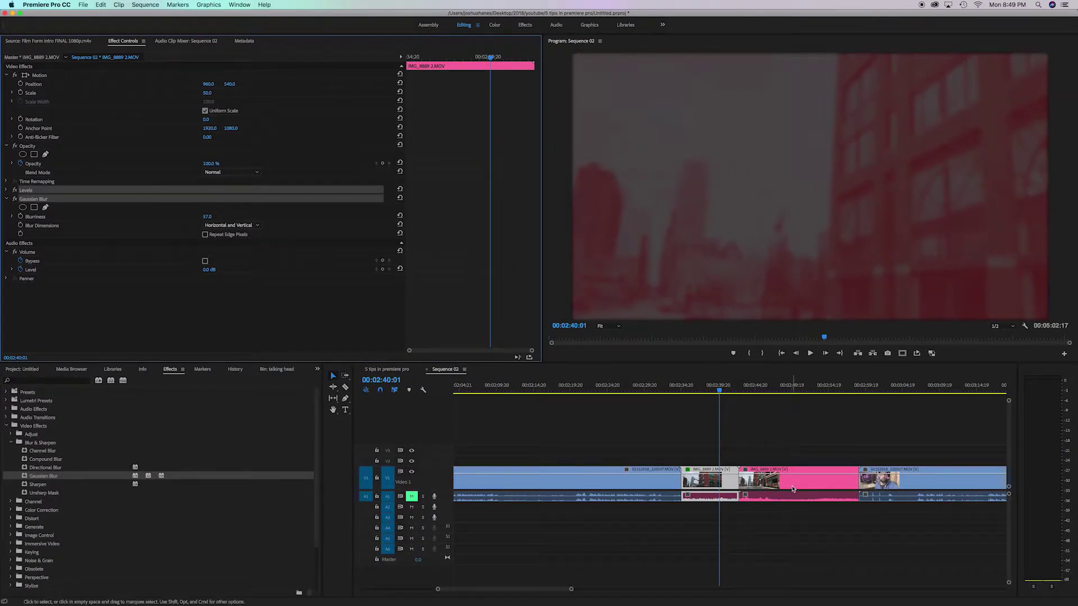
pyautogui.click(793, 488)
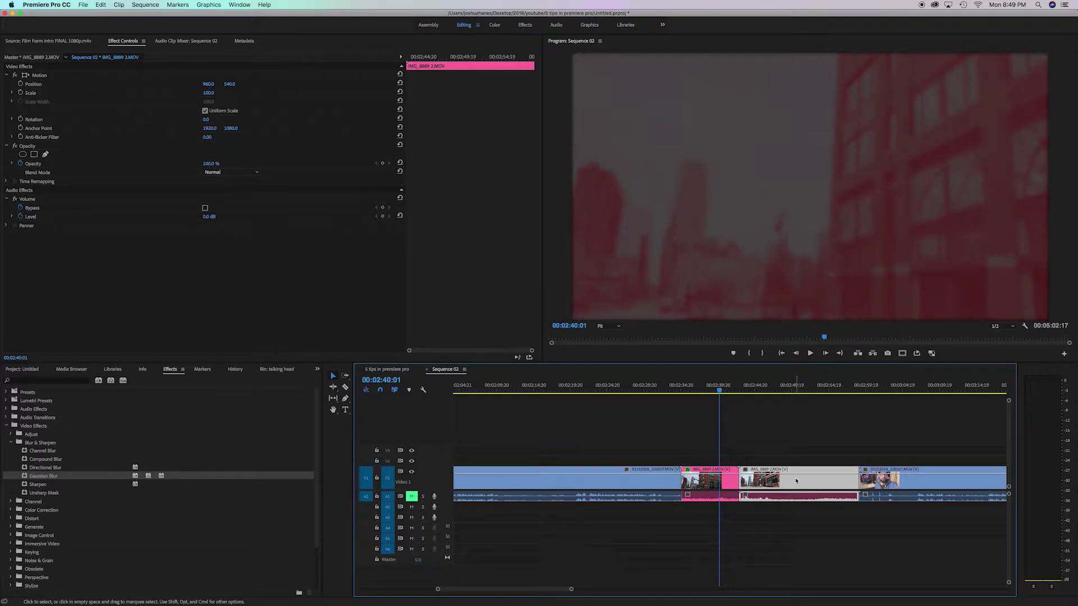
pyautogui.click(777, 391)
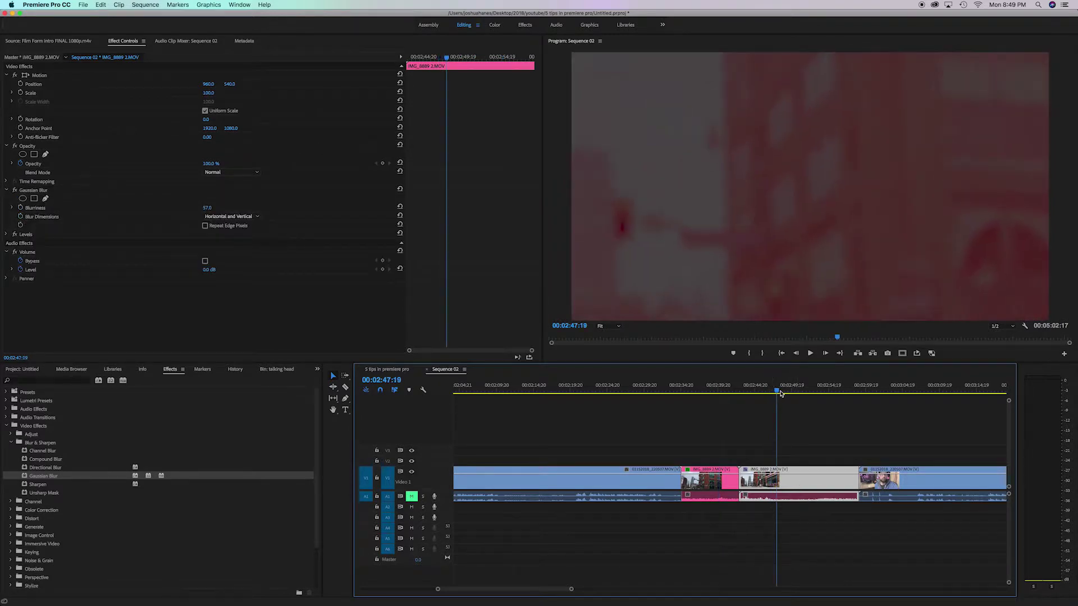
pyautogui.moveTo(780, 393); pyautogui.dragTo(758, 396)
# - Undo the effects pasted on the second IMG_8889 2.MOV clip and the first clip's blurriness change, and reselect the first clip
pyautogui.hotkey('ctrl', 'z')
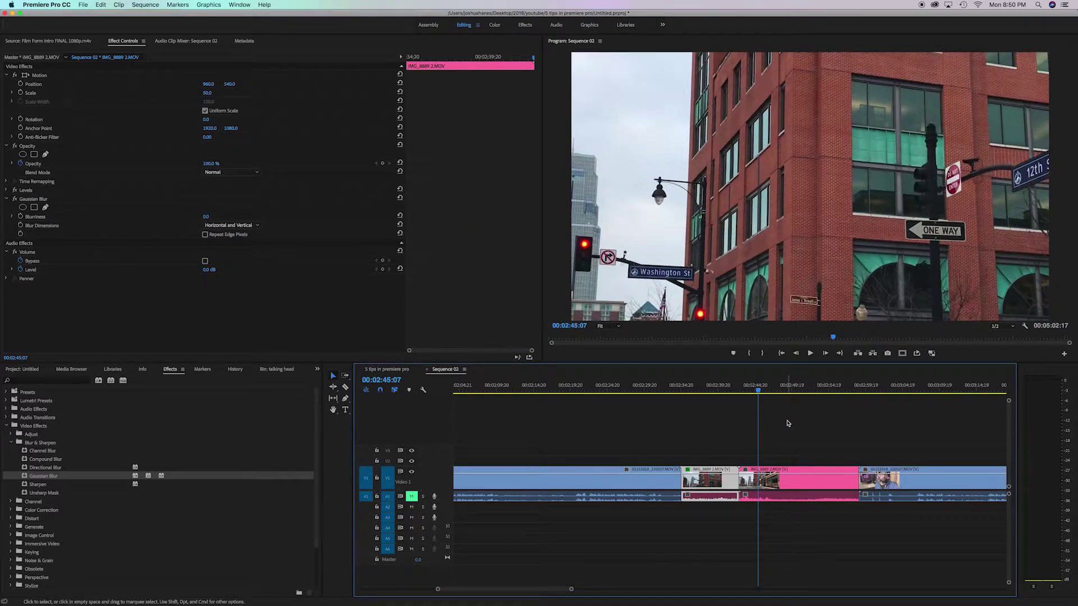
pyautogui.click(710, 479)
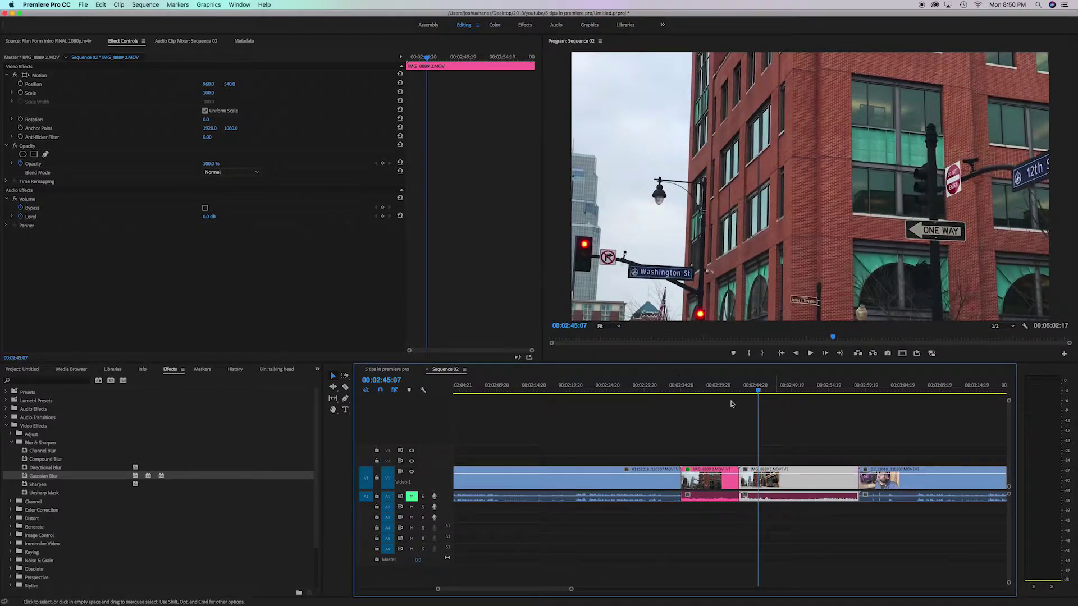
# - Paste the copied effects onto the second IMG_8889 2.MOV clip, preview both b-roll clips and clear the selection
pyautogui.hotkey('ctrl', 'v')
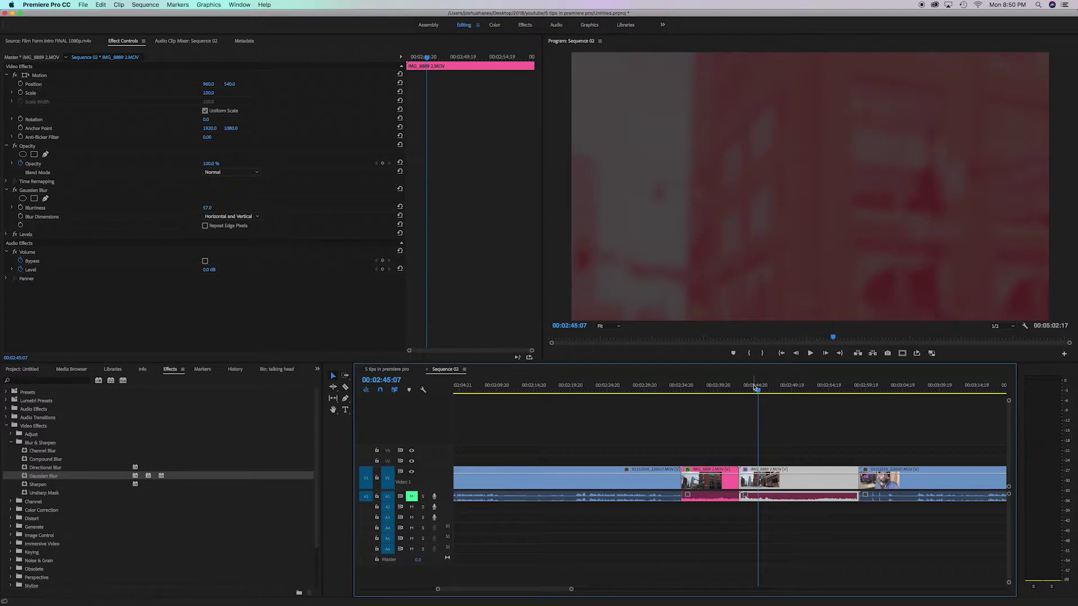
pyautogui.press('space')
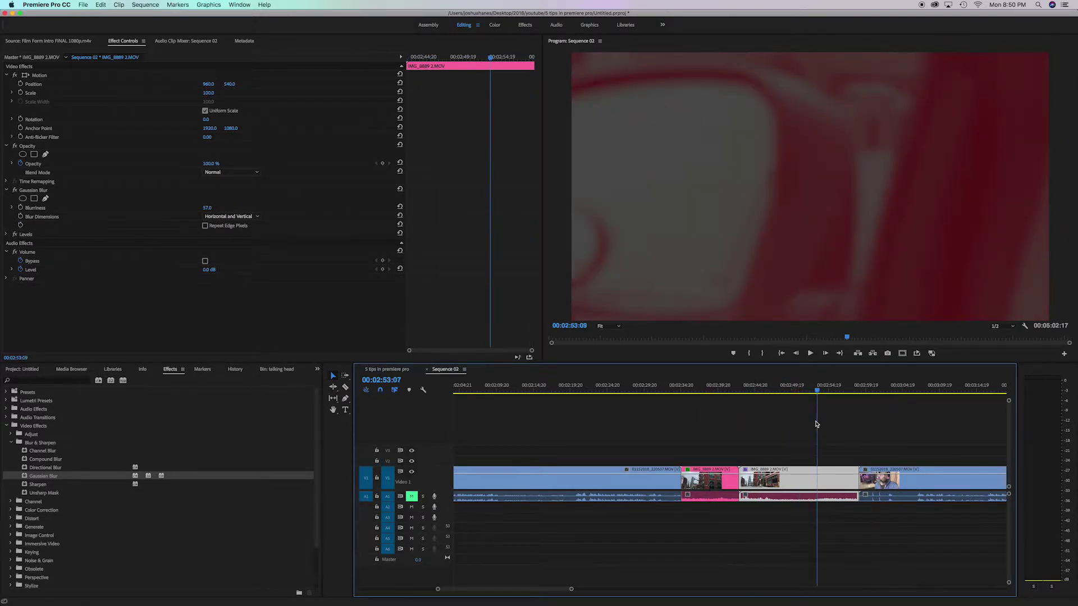
pyautogui.click(722, 416)
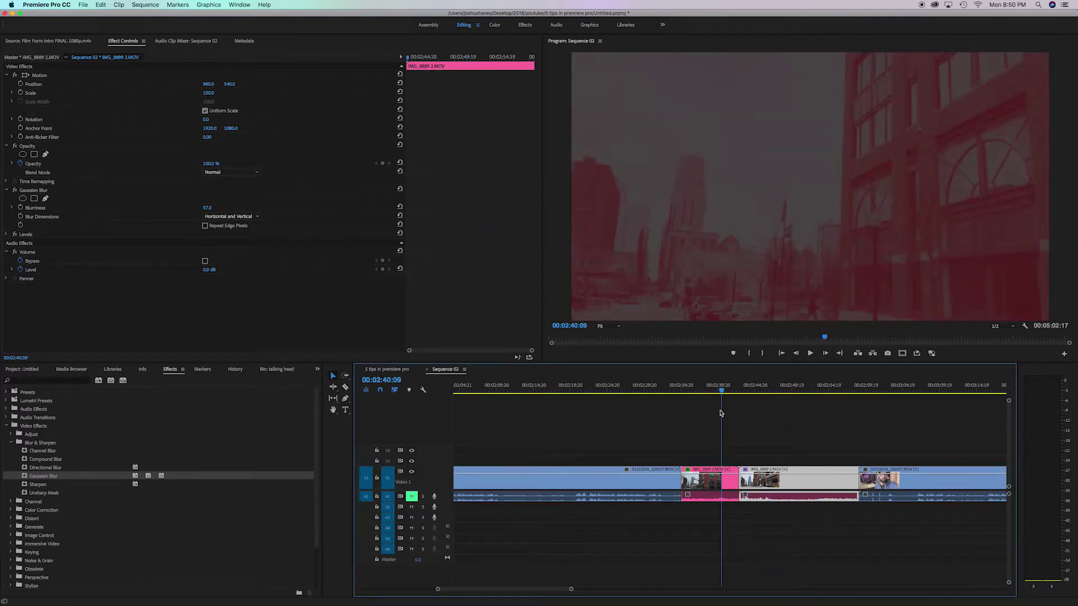
pyautogui.moveTo(723, 417); pyautogui.dragTo(759, 428)
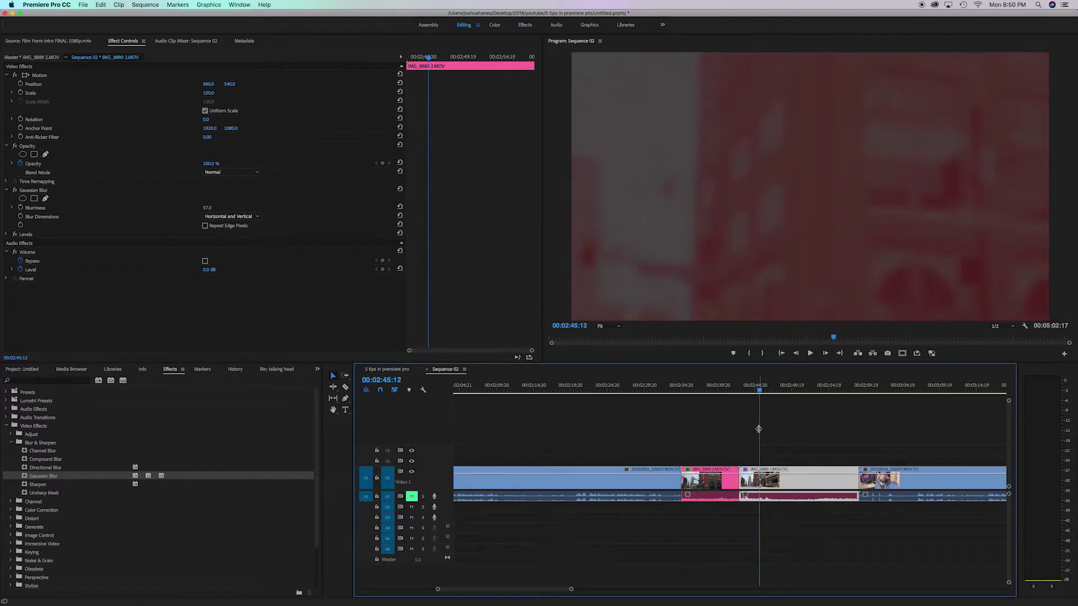
pyautogui.click(685, 435)
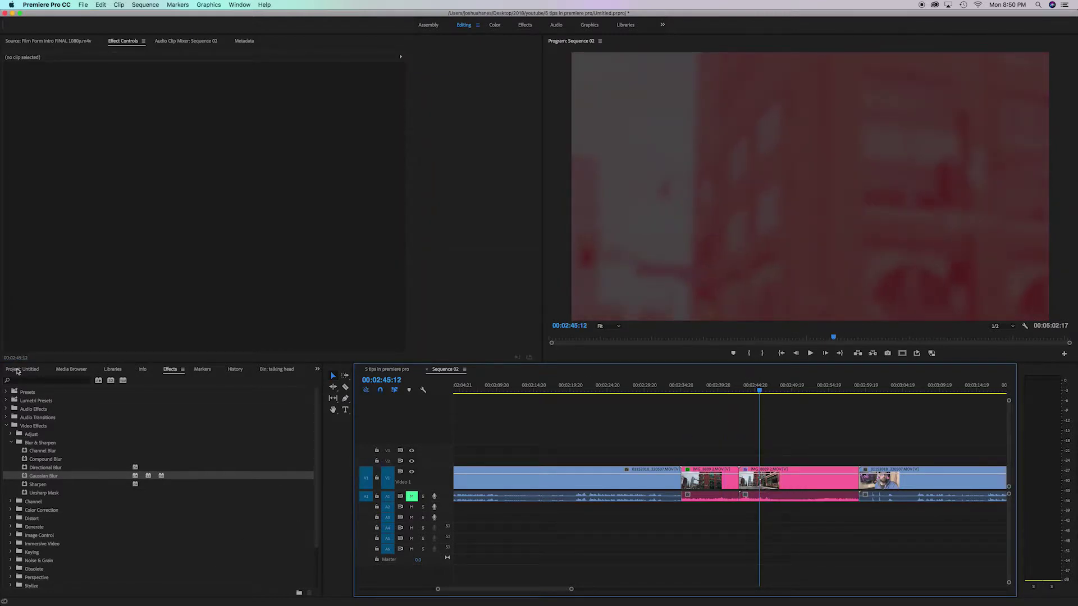
# - Create a new adjustment layer in the project's b-roll bin with the default settings
pyautogui.click(18, 371)
pyautogui.click(295, 591)
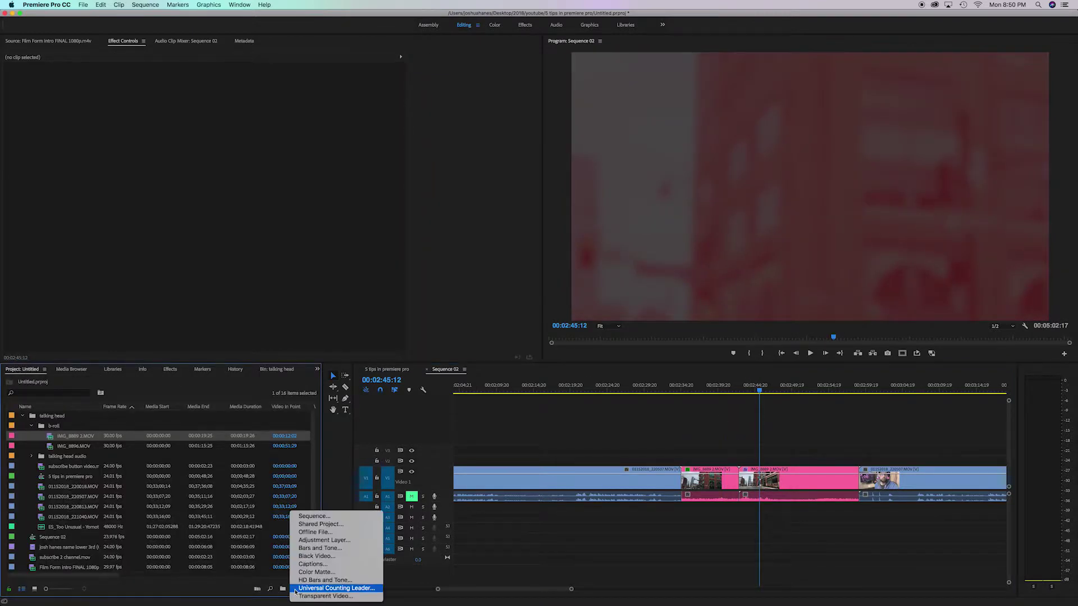
pyautogui.click(325, 541)
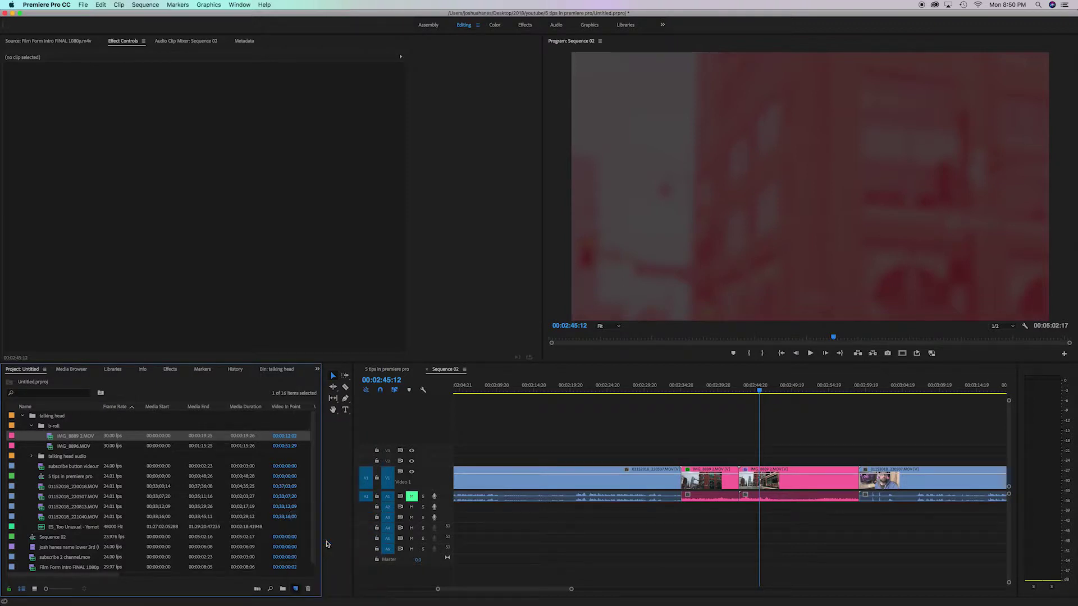
pyautogui.click(589, 342)
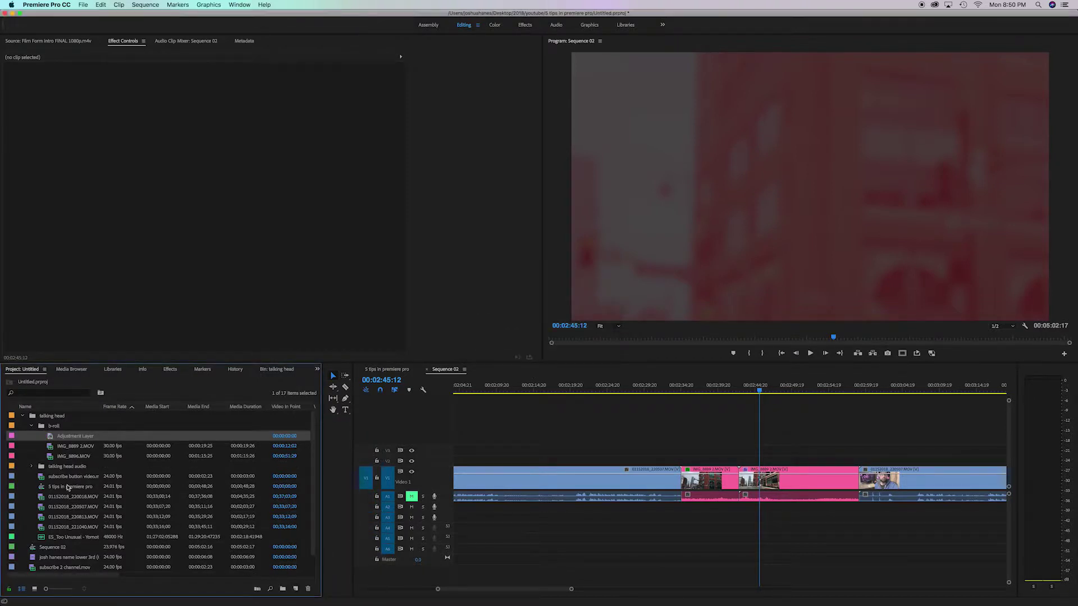
# - Place the adjustment layer on the video track above the b-roll clips, shift it slightly later in time and scrub through it
pyautogui.moveTo(61, 437); pyautogui.dragTo(548, 457)
pyautogui.click(820, 386)
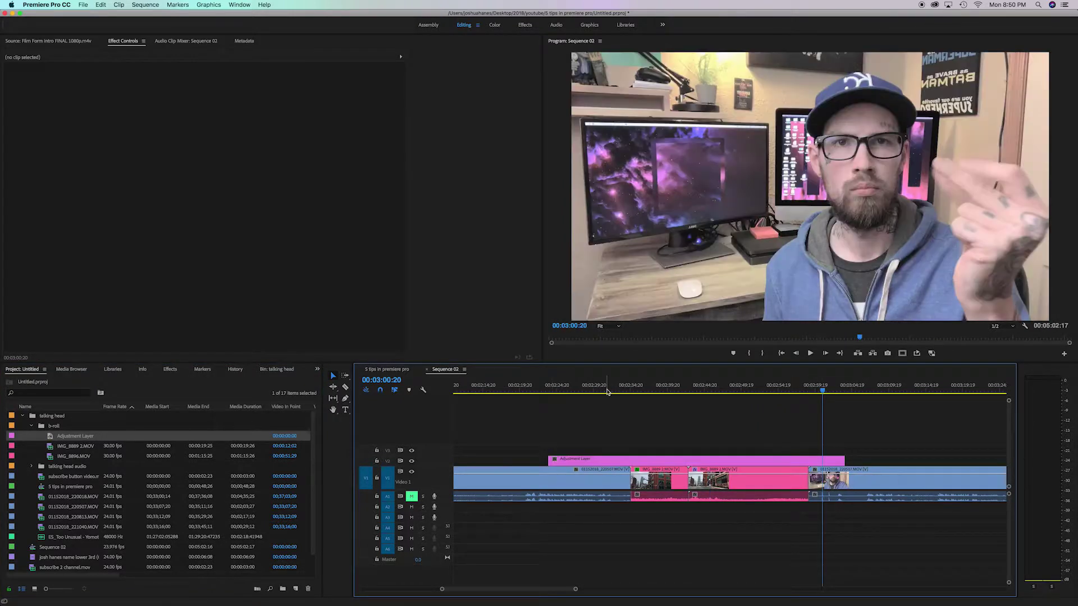
pyautogui.moveTo(604, 387); pyautogui.dragTo(791, 397)
pyautogui.moveTo(797, 464)
pyautogui.mouseDown()
pyautogui.moveTo(825, 426)
pyautogui.moveTo(735, 427)
pyautogui.moveTo(810, 425)
pyautogui.moveTo(773, 425)
pyautogui.moveTo(808, 459)
pyautogui.mouseUp()
pyautogui.moveTo(669, 387); pyautogui.dragTo(806, 392)
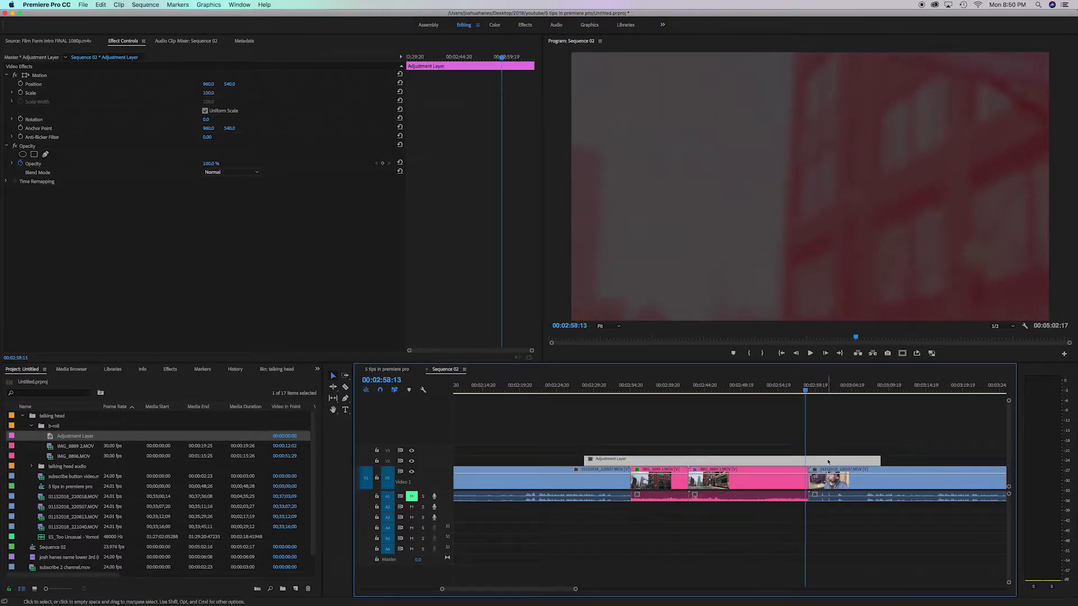
# - Delete all clips from Sequence 02 and move the playhead back to 00:00:11:22
pyautogui.press('Delete')
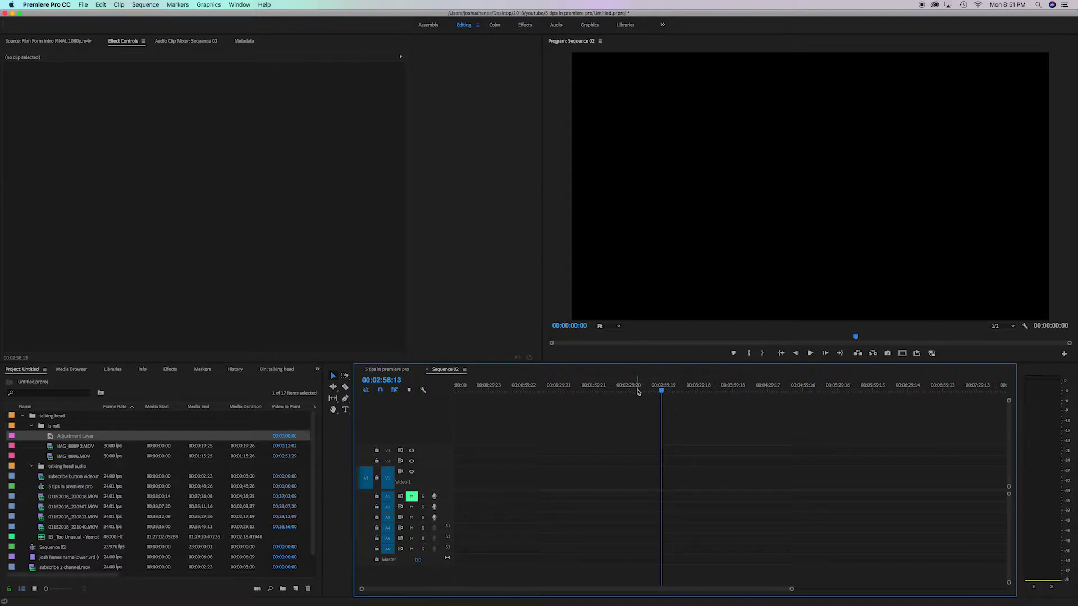
pyautogui.click(645, 387)
pyautogui.moveTo(667, 391); pyautogui.dragTo(468, 393)
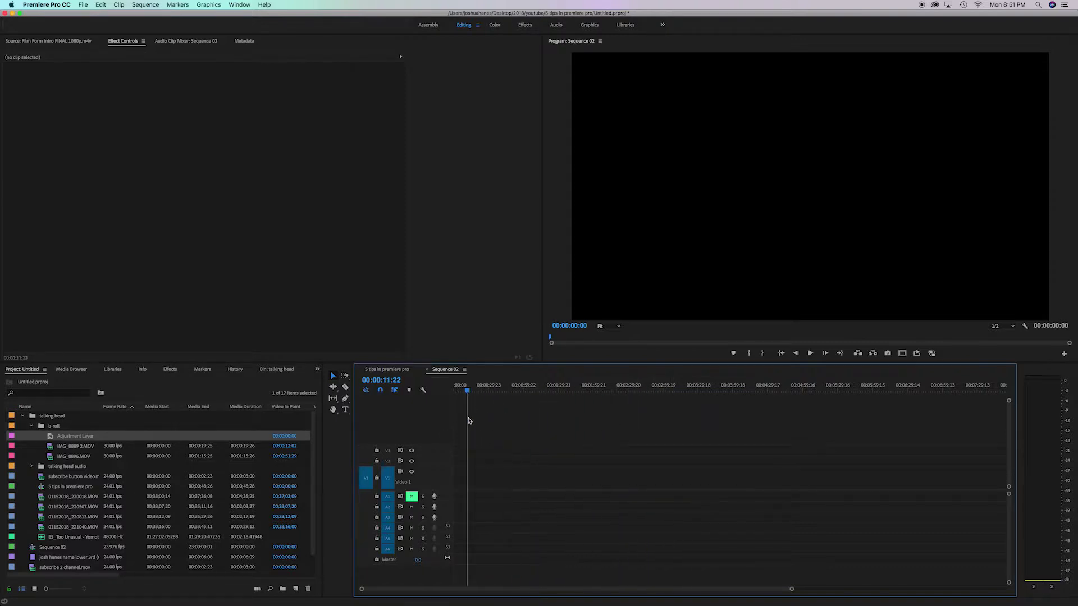
# - Open 01152018_220018.MOV in the source monitor and add it to Sequence 02, keeping the existing sequence settings
pyautogui.click(83, 498)
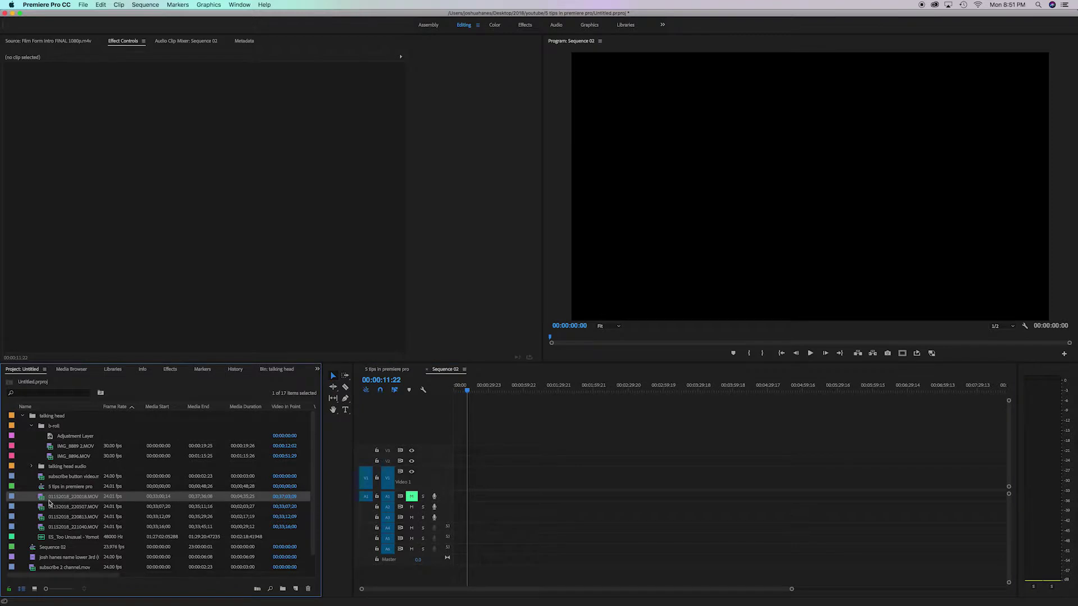
pyautogui.doubleClick(43, 499)
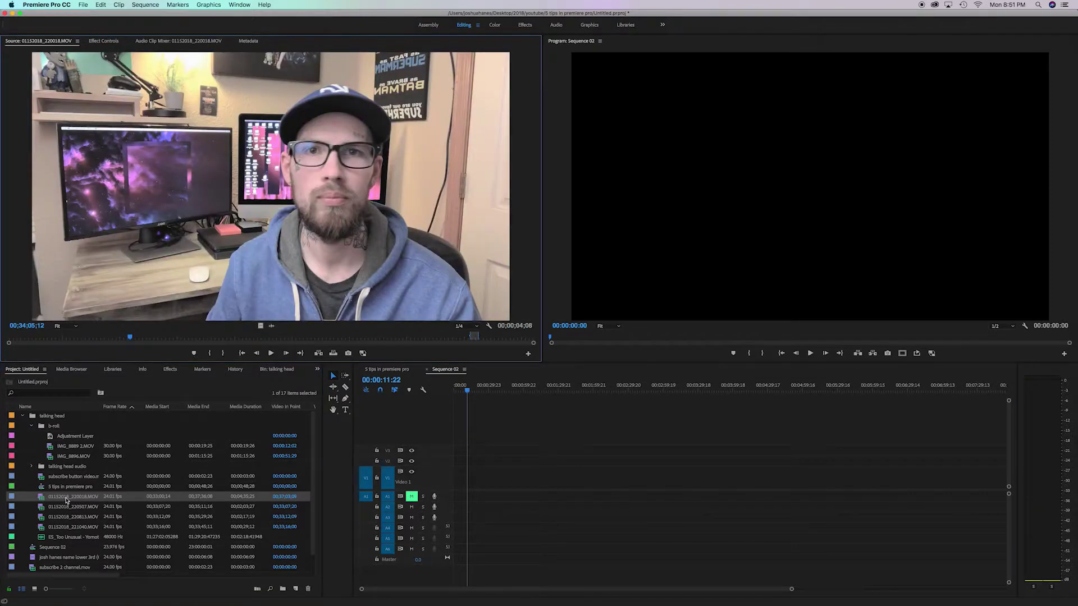
pyautogui.moveTo(65, 499); pyautogui.dragTo(506, 478)
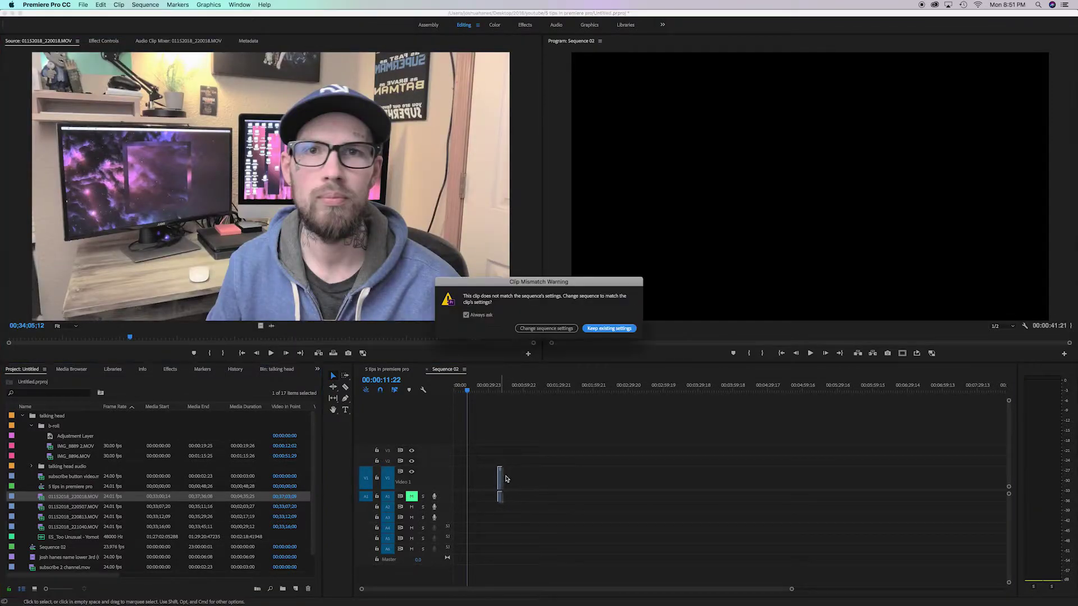
pyautogui.click(599, 333)
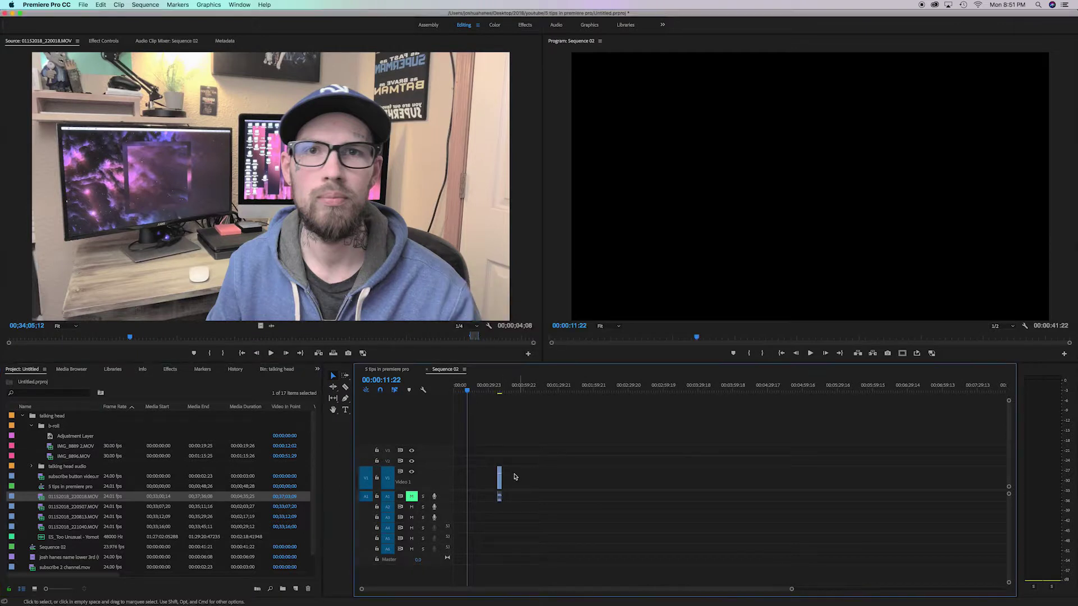
# - Extend the talking-head clip at both ends, with its end at 00:01:10:16 and its start near the sequence's beginning, and scrub through it
pyautogui.moveTo(504, 476); pyautogui.dragTo(618, 477)
pyautogui.click(505, 392)
pyautogui.moveTo(506, 396); pyautogui.dragTo(502, 399)
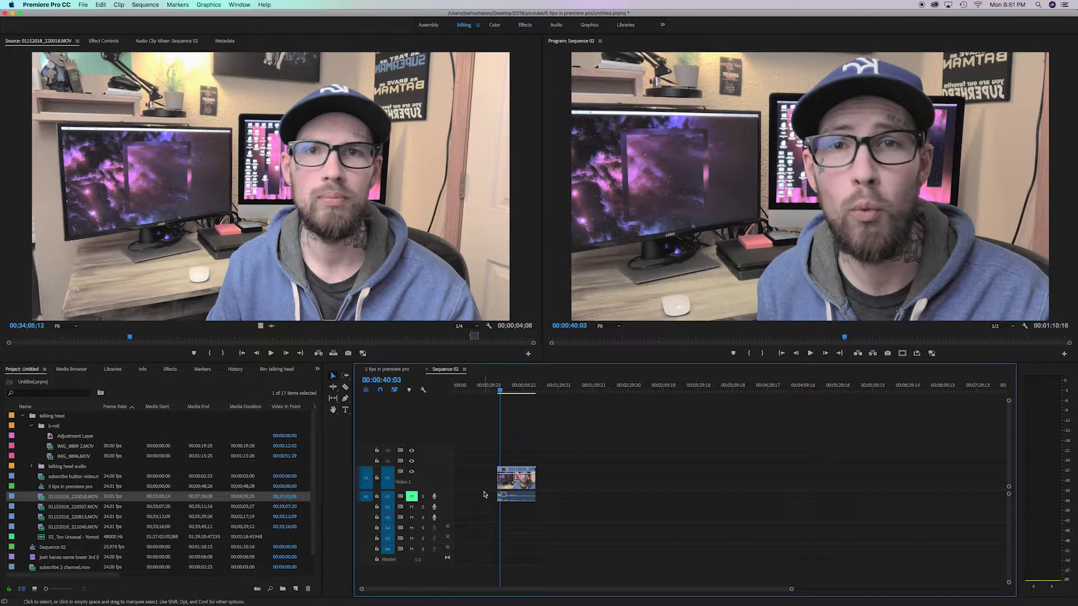
pyautogui.moveTo(498, 478); pyautogui.dragTo(461, 478)
pyautogui.moveTo(474, 396); pyautogui.dragTo(481, 396)
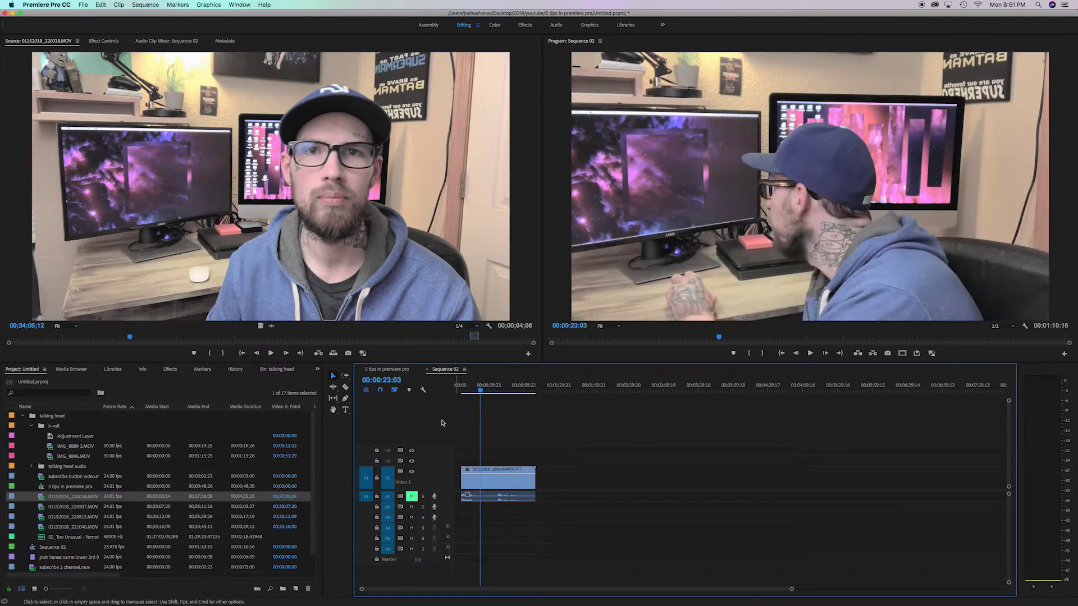
# - Place only the video of IMG_8889 2.MOV above the talking-head clip at 00:00:23:03, preview it and delete it
pyautogui.doubleClick(66, 447)
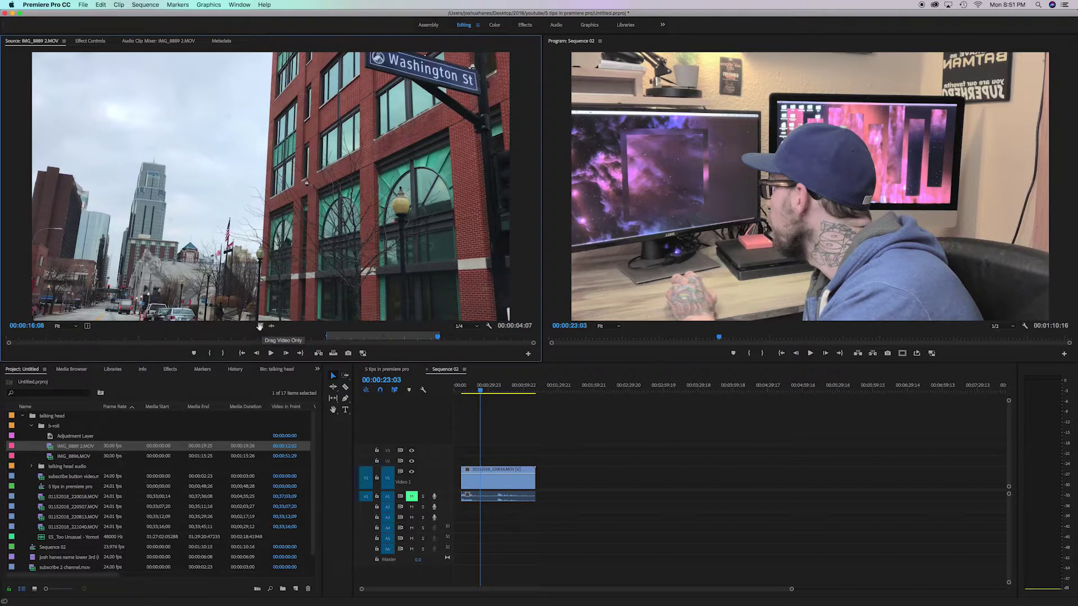
pyautogui.moveTo(259, 327); pyautogui.dragTo(484, 460)
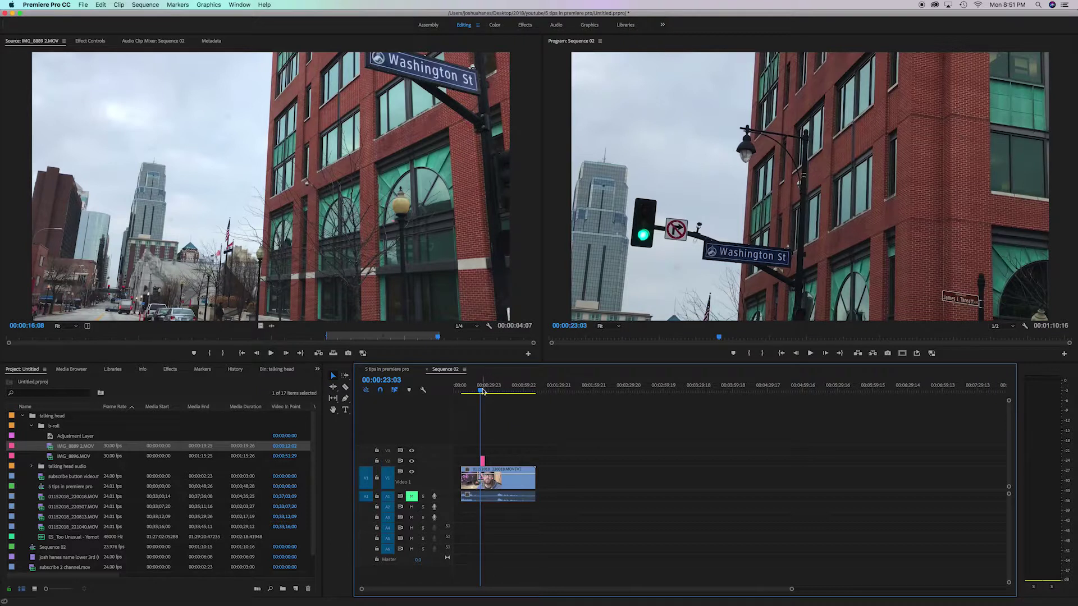
pyautogui.moveTo(481, 390); pyautogui.dragTo(478, 392)
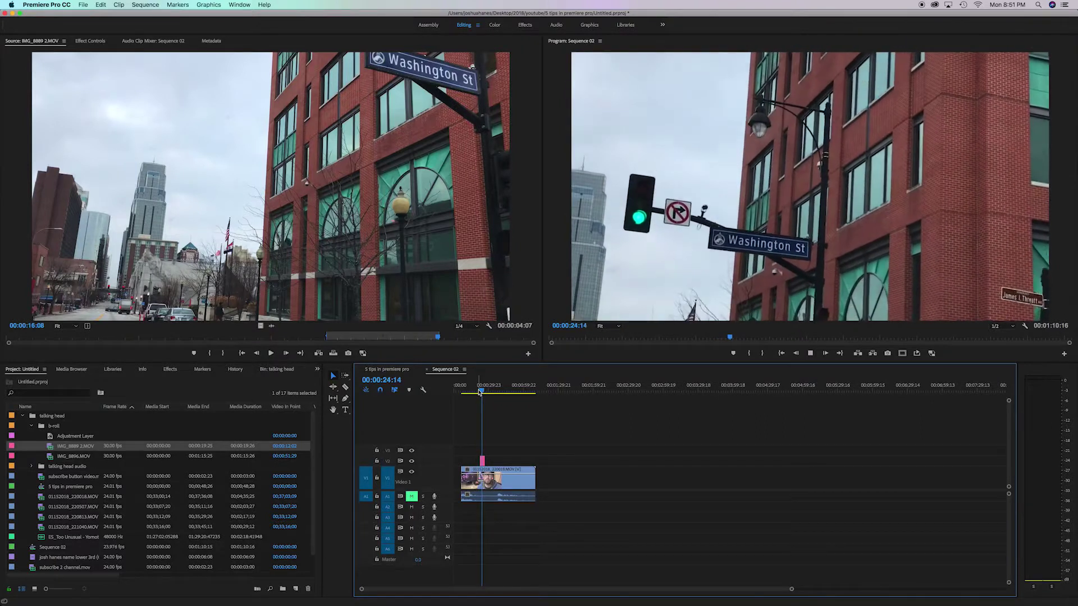
pyautogui.press('space')
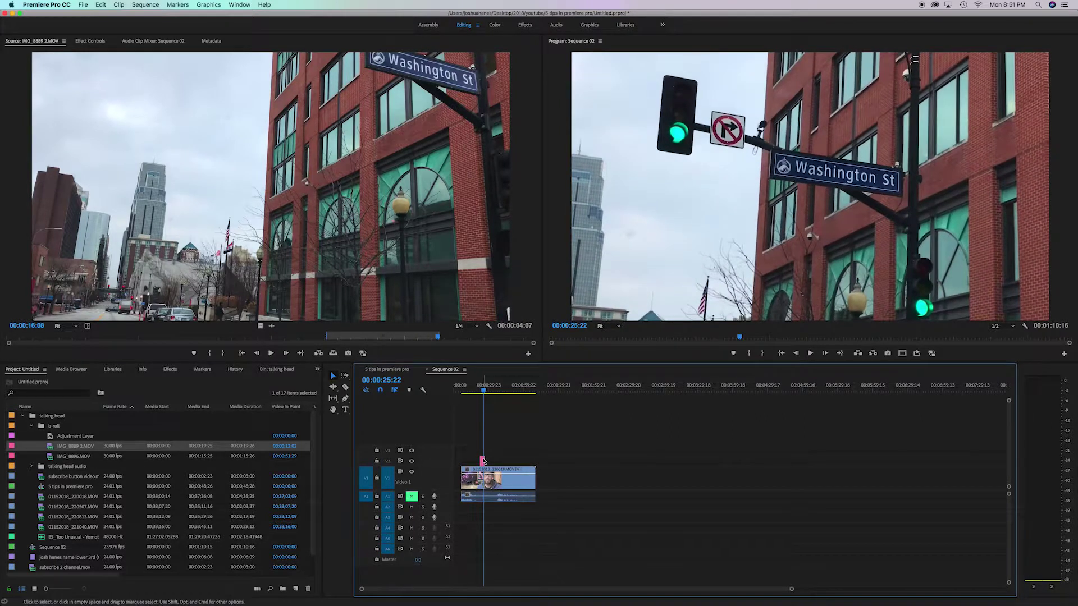
pyautogui.press('Delete')
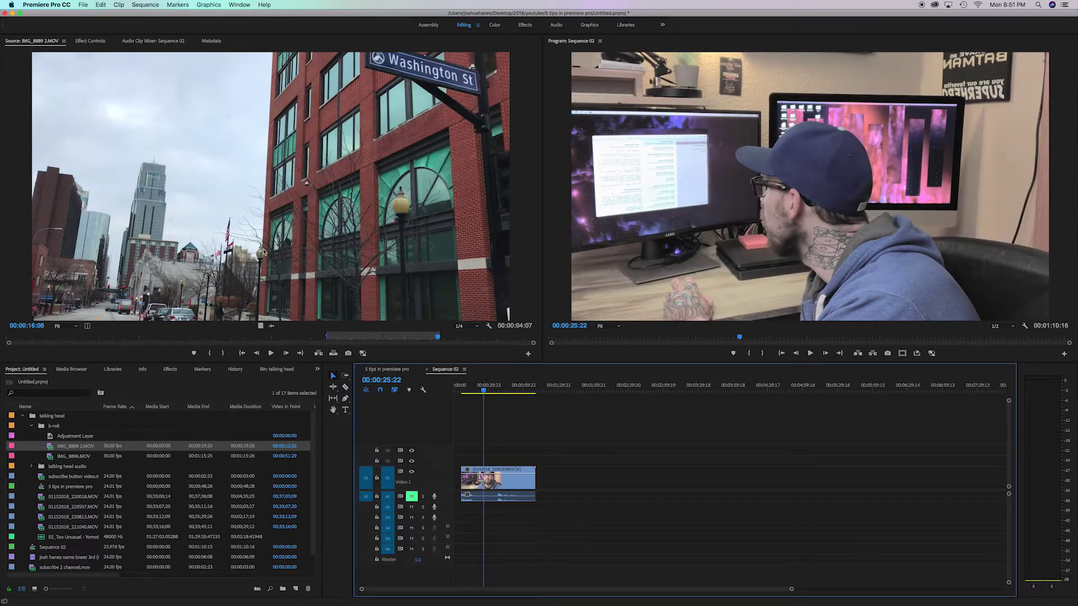
# - Add IMG_8889 2.MOV with its audio at 00:00:25:22, unlink and delete the audio, and play the remaining video
pyautogui.moveTo(264, 252); pyautogui.dragTo(486, 508)
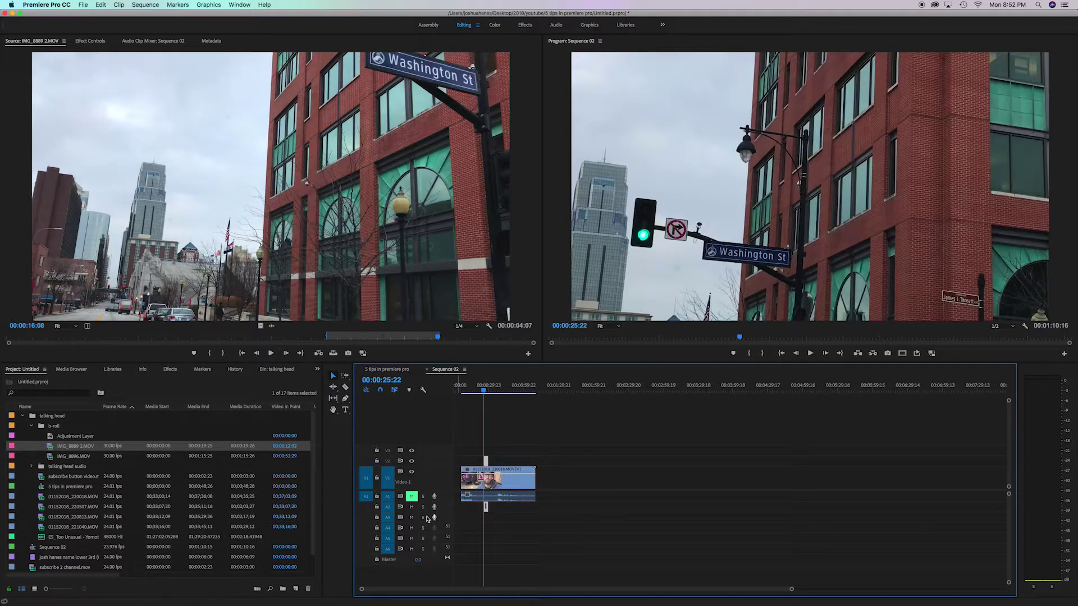
pyautogui.click(411, 507)
pyautogui.rightClick(486, 510)
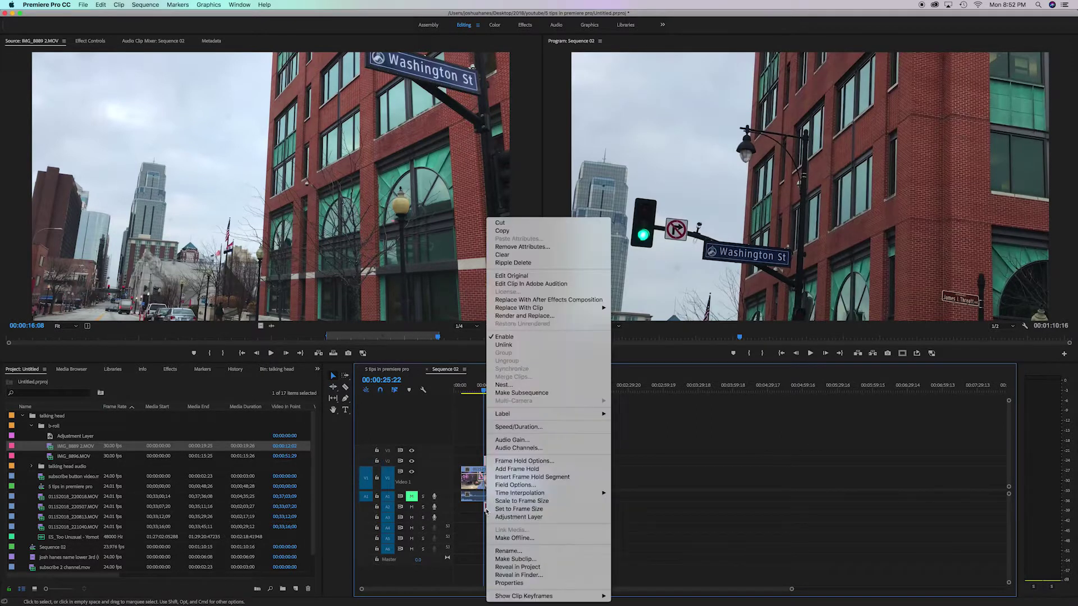
pyautogui.click(526, 345)
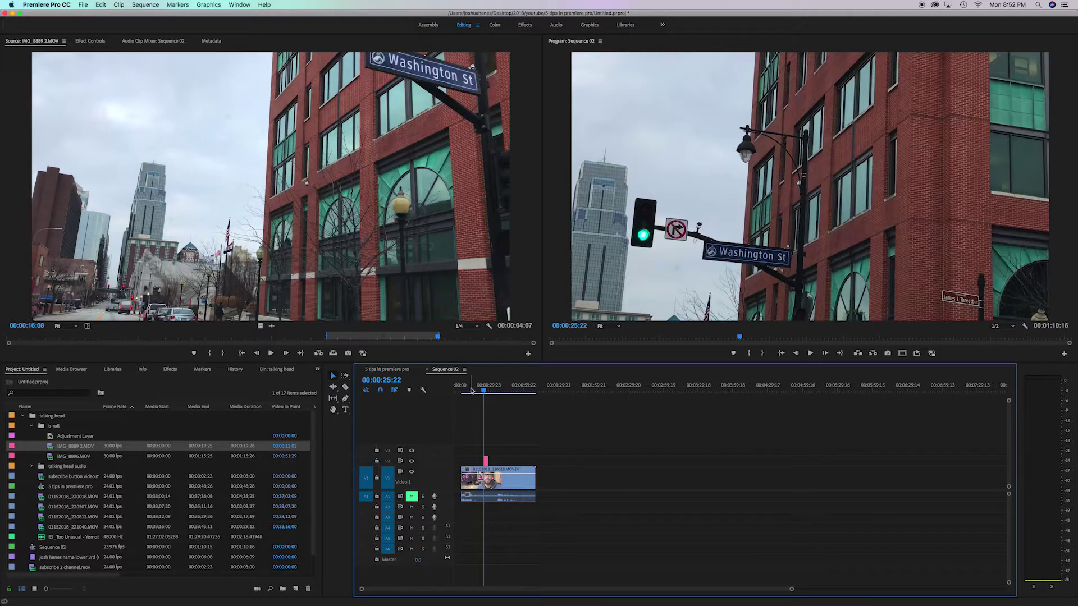
pyautogui.click(478, 391)
pyautogui.press('space')
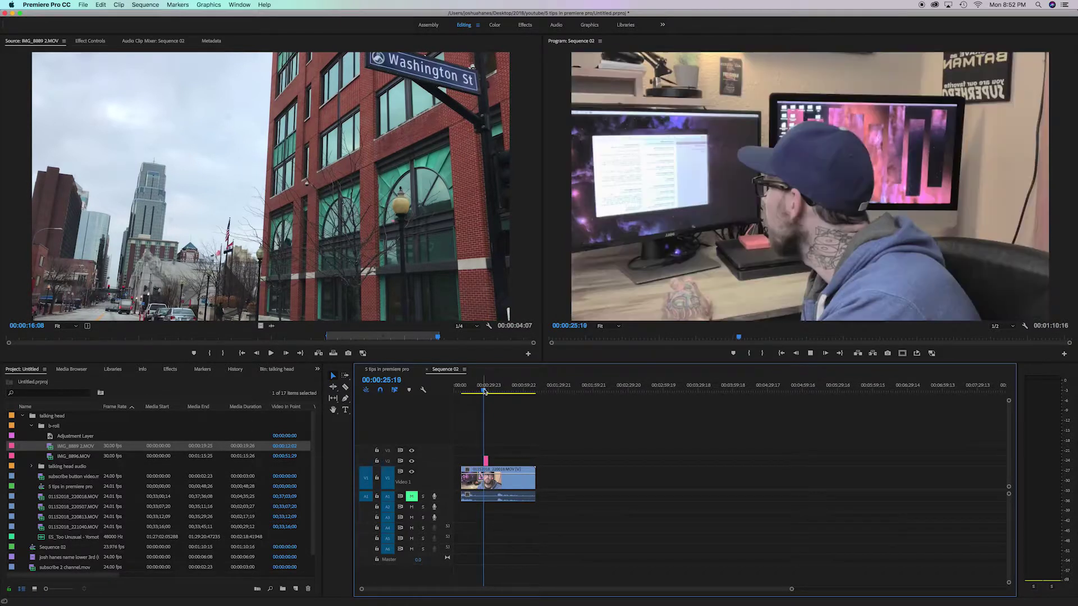
pyautogui.press('space')
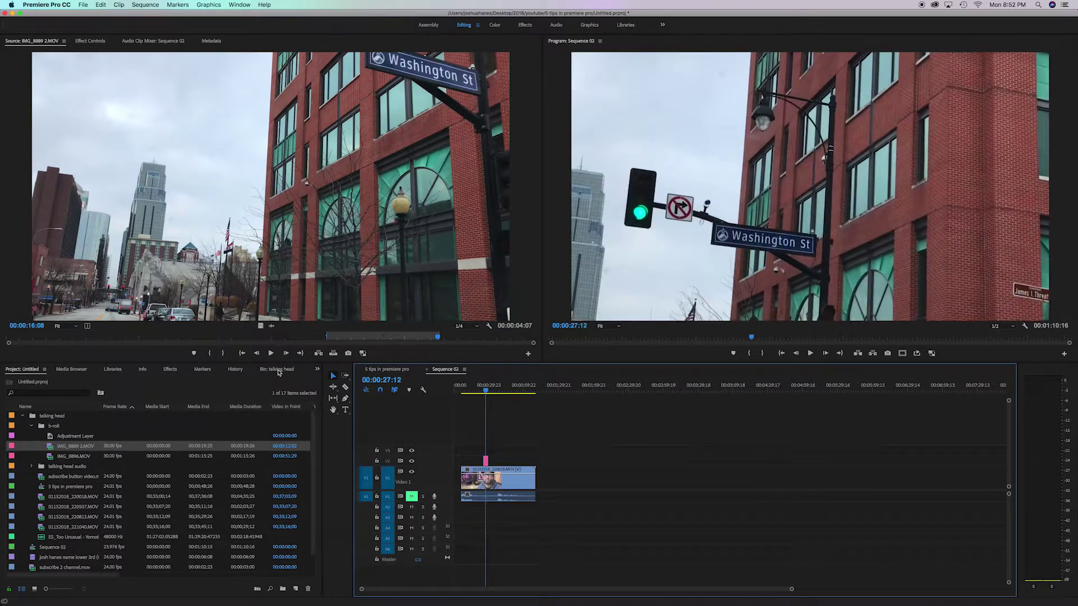
# - Add two more video-only copies of IMG_8889 2.MOV on track V2, one directly after the existing copy and one further along
pyautogui.moveTo(260, 327); pyautogui.dragTo(495, 464)
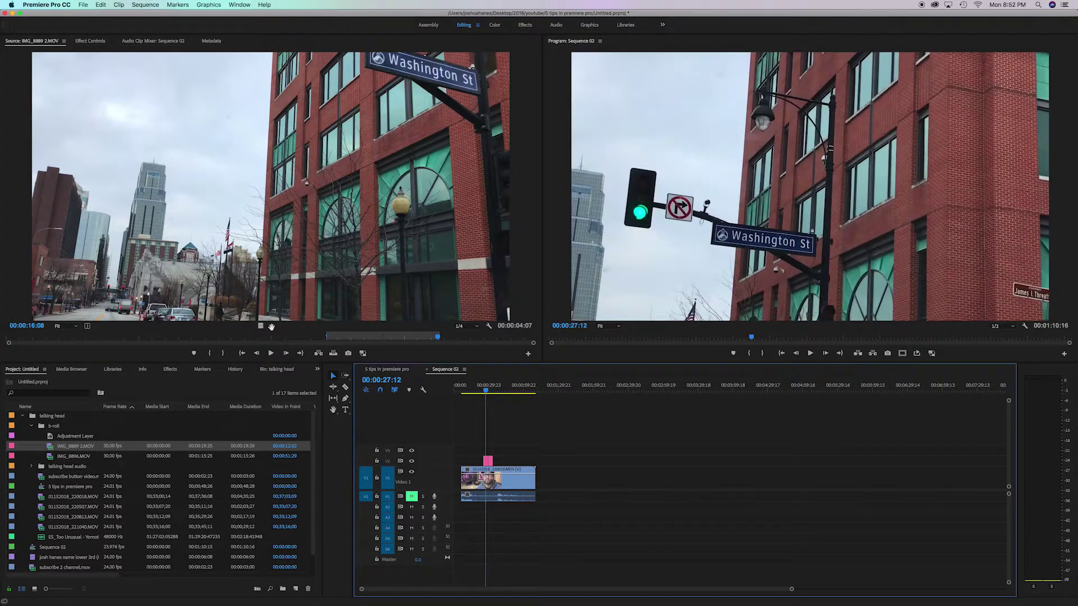
pyautogui.moveTo(260, 325); pyautogui.dragTo(502, 462)
pyautogui.moveTo(504, 381); pyautogui.dragTo(487, 395)
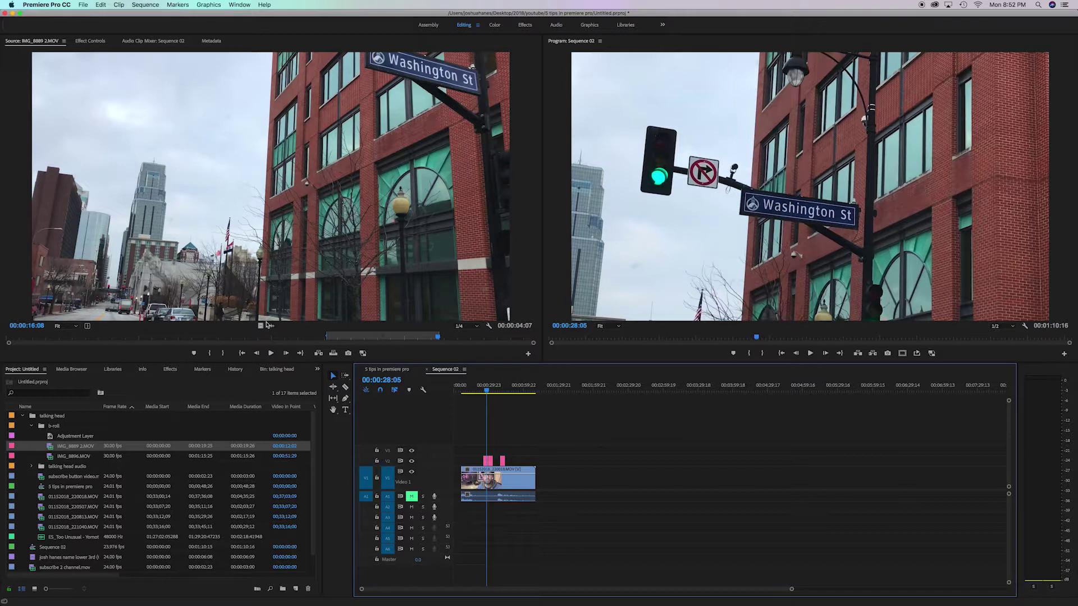
# - Add two audio-only copies of IMG_8889 2.MOV on track A2 and scrub past them
pyautogui.moveTo(271, 325); pyautogui.dragTo(486, 508)
pyautogui.moveTo(273, 326); pyautogui.dragTo(494, 508)
pyautogui.moveTo(486, 391); pyautogui.dragTo(506, 393)
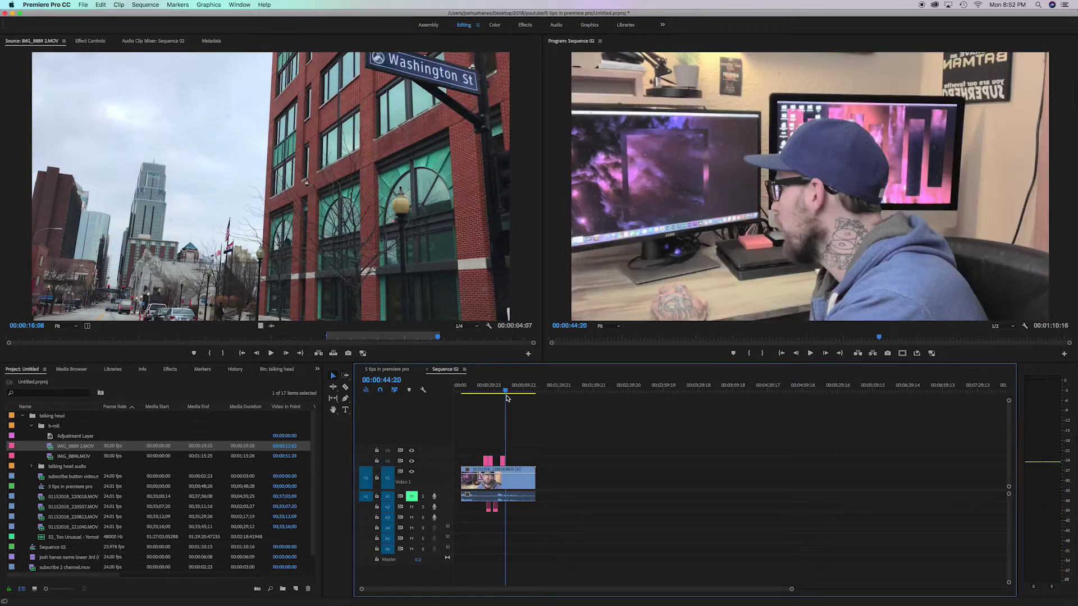
# - Mute audio track A2 and scrub back over the b-roll clips
pyautogui.click(411, 507)
pyautogui.scroll(-1, 524, 501)
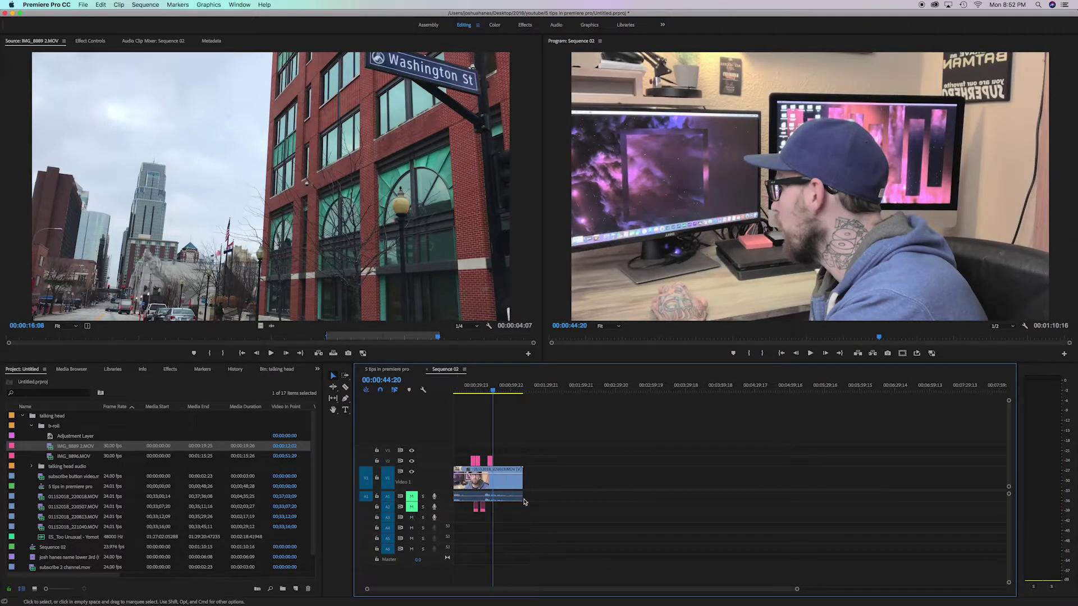
pyautogui.scroll(1, 545, 455)
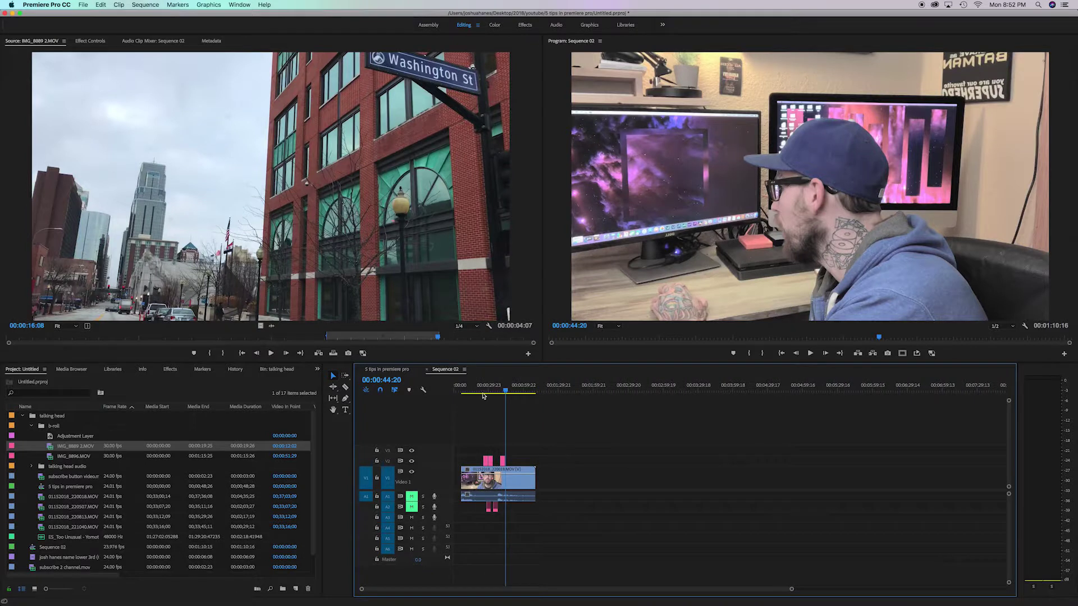
pyautogui.moveTo(499, 392); pyautogui.dragTo(481, 391)
# - Delete the talking-head clip and all the b-roll video and audio pieces from Sequence 02
pyautogui.moveTo(567, 447); pyautogui.dragTo(454, 554)
pyautogui.press('Delete')
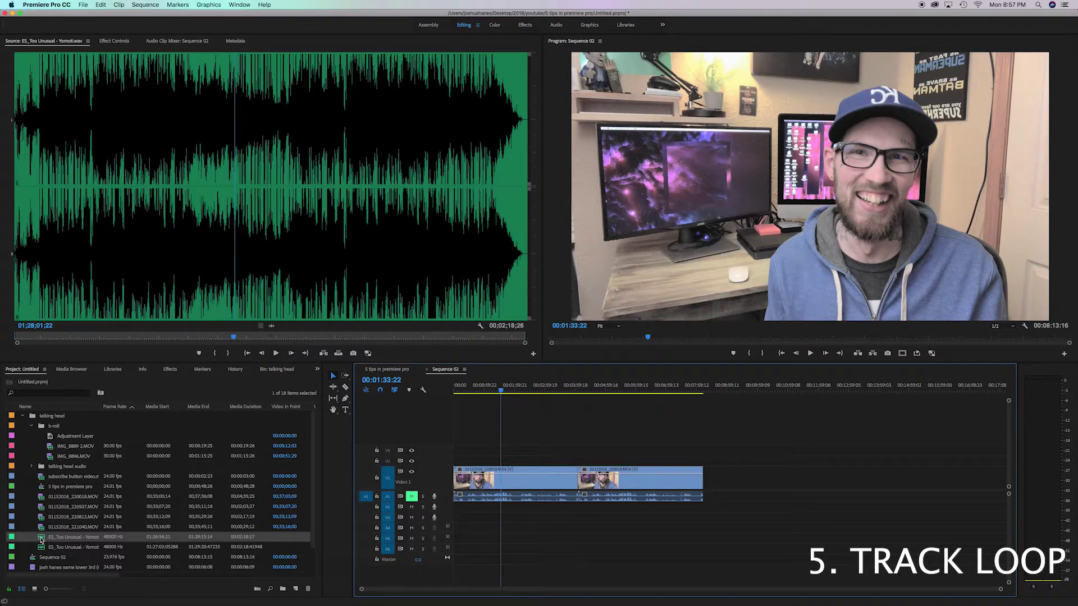
# - Place the first ES_Too Unusual music track on audio track A2 at the start of the sequence
pyautogui.moveTo(41, 540); pyautogui.dragTo(466, 508)
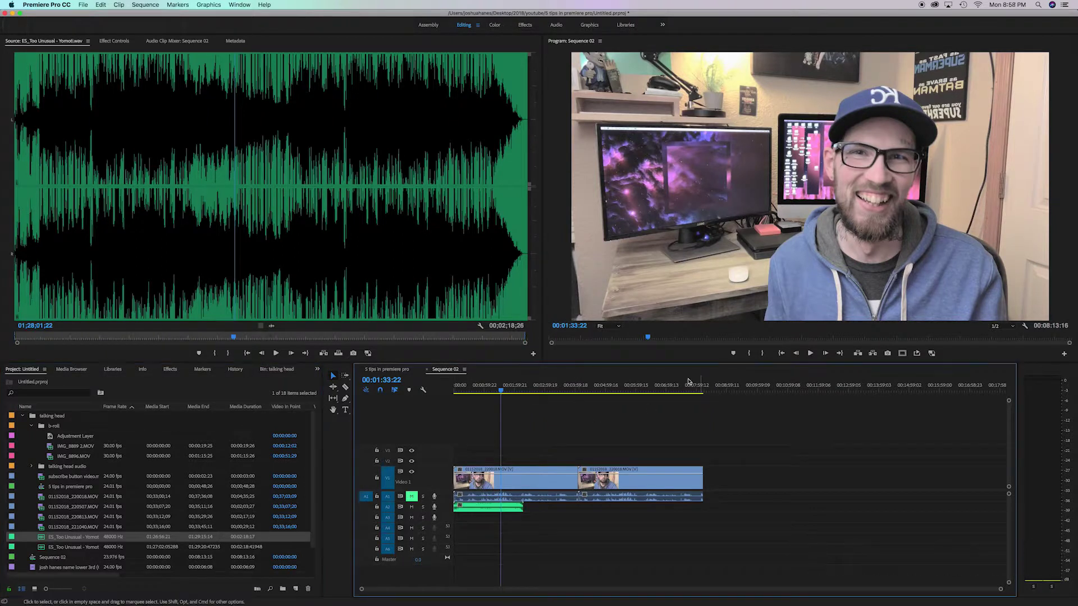
# - Lay staggered copies of the ES_Too Unusual track across audio tracks A2 and A3 to span the talking-head clips
pyautogui.moveTo(706, 387); pyautogui.dragTo(702, 390)
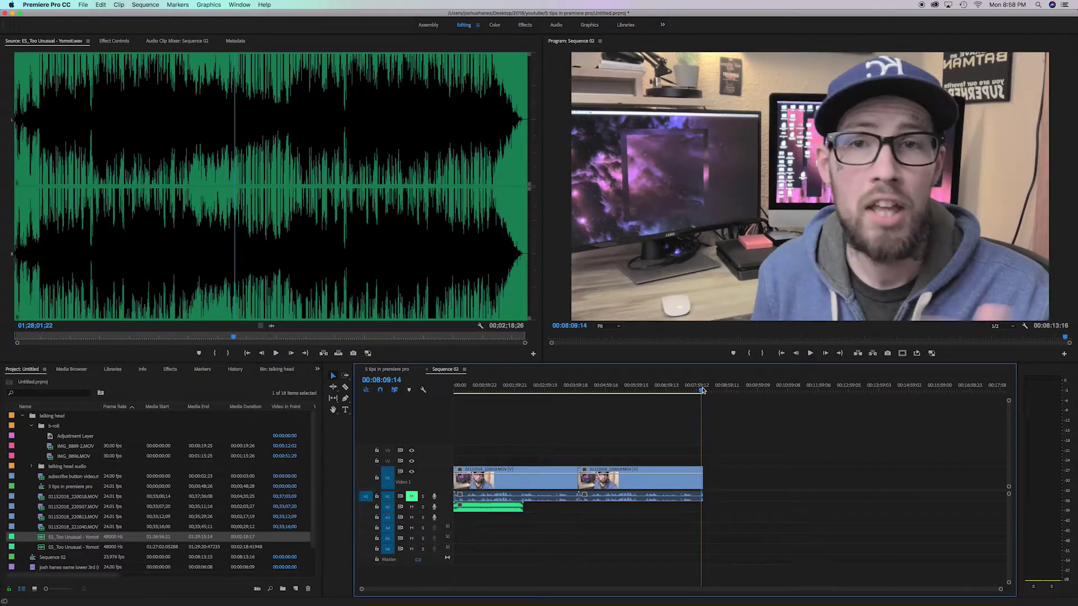
pyautogui.click(485, 508)
pyautogui.moveTo(532, 388); pyautogui.dragTo(524, 390)
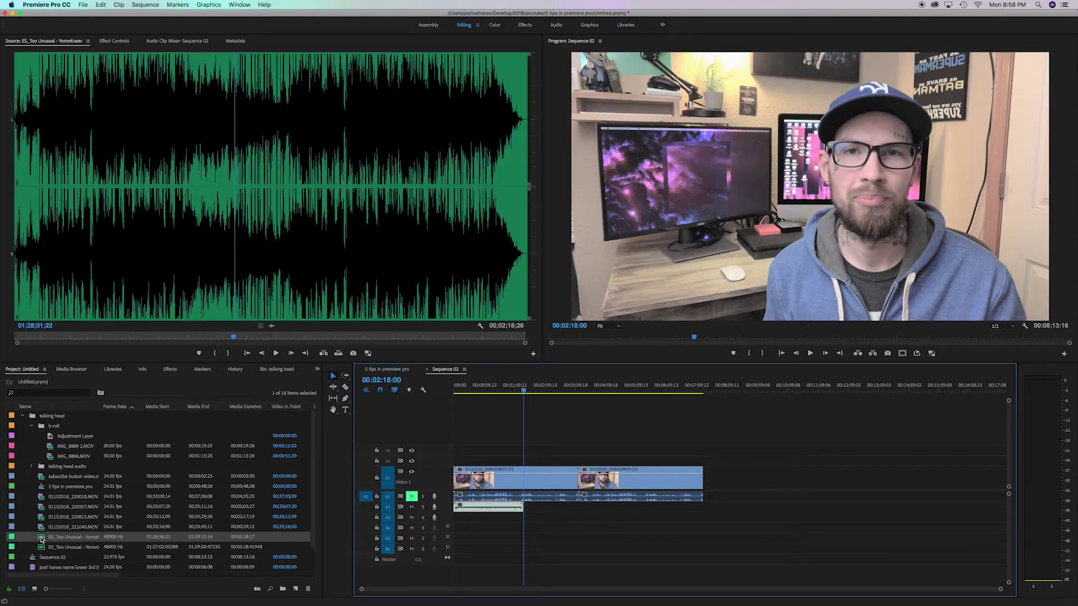
pyautogui.moveTo(41, 540); pyautogui.dragTo(521, 517)
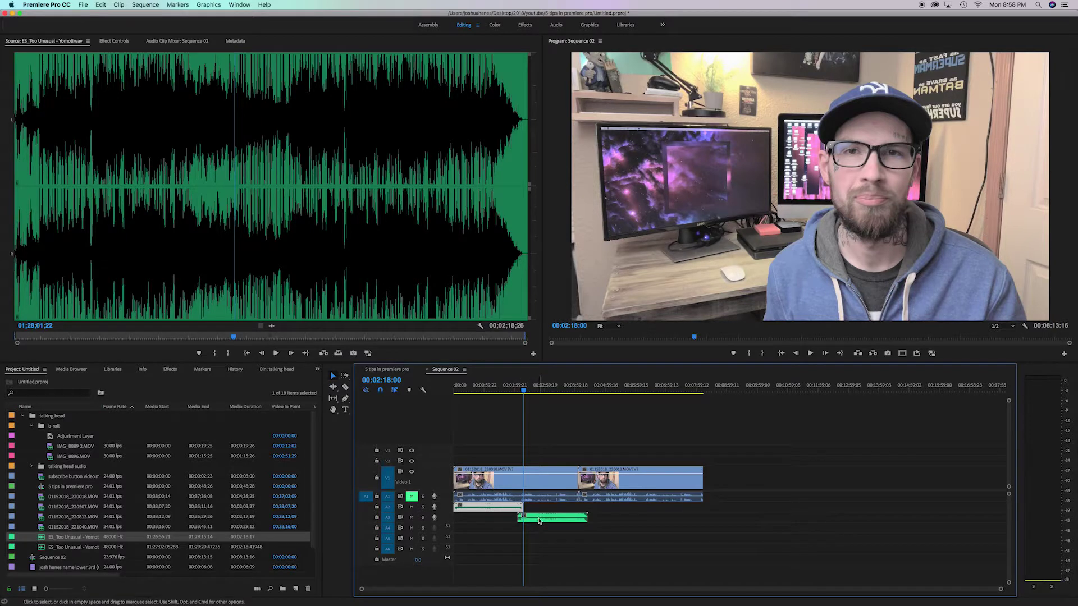
pyautogui.moveTo(539, 520); pyautogui.dragTo(663, 517)
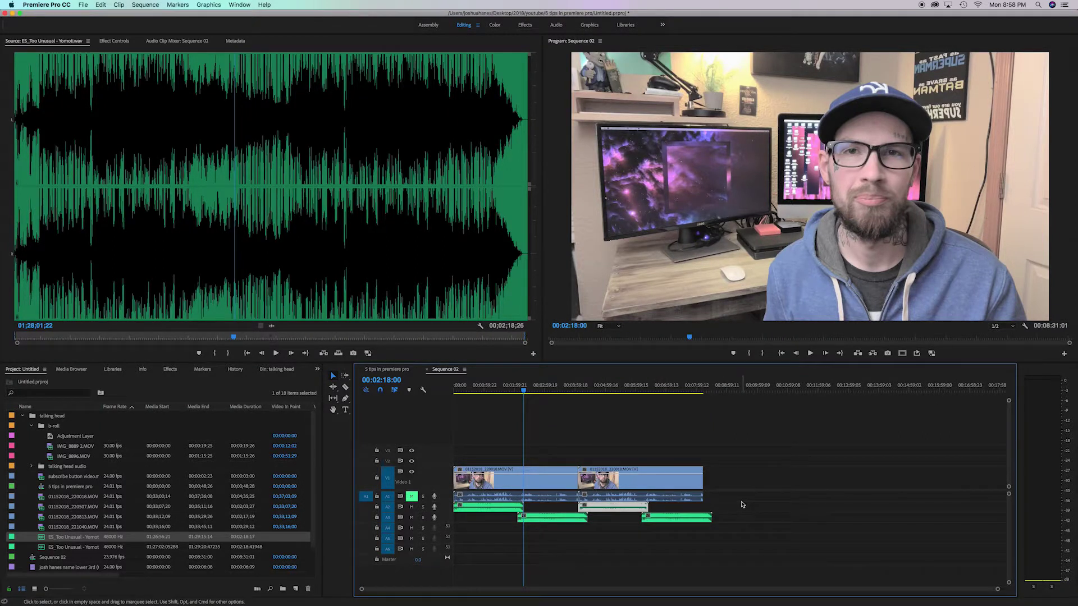
# - Delete every clip from Sequence 02 and place the first ES_Too Unusual track at the start of audio track A1
pyautogui.click(753, 472)
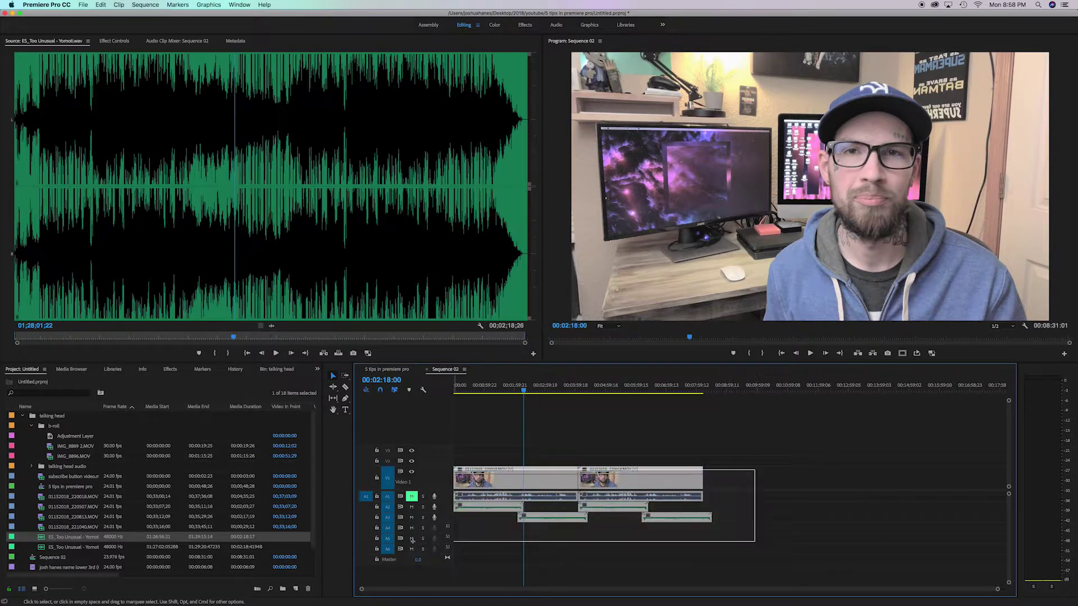
pyautogui.press('super+a')
pyautogui.press('BackSpace')
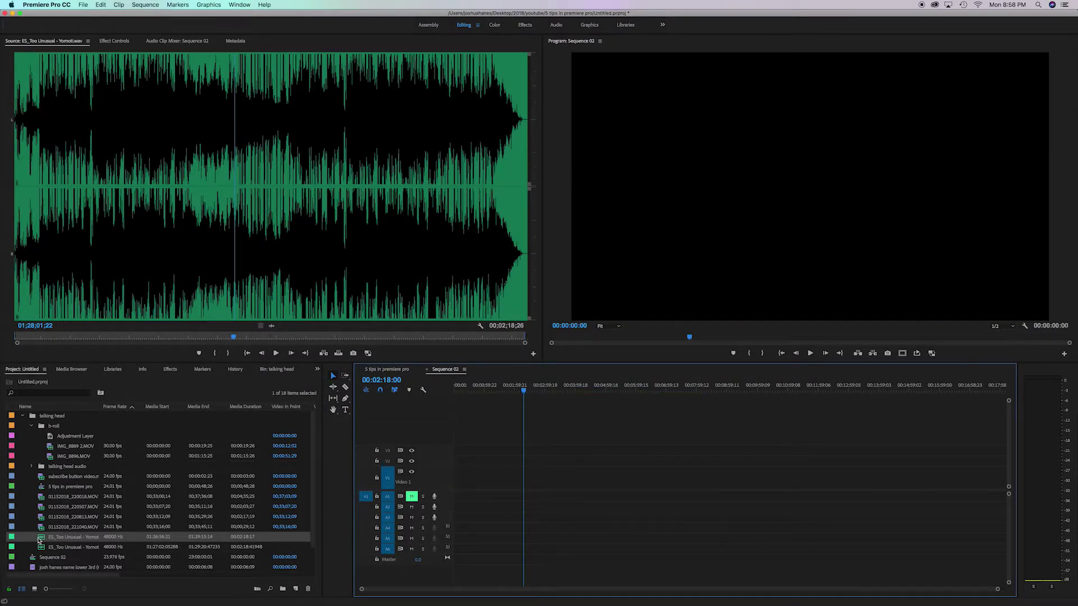
pyautogui.moveTo(39, 539); pyautogui.dragTo(457, 500)
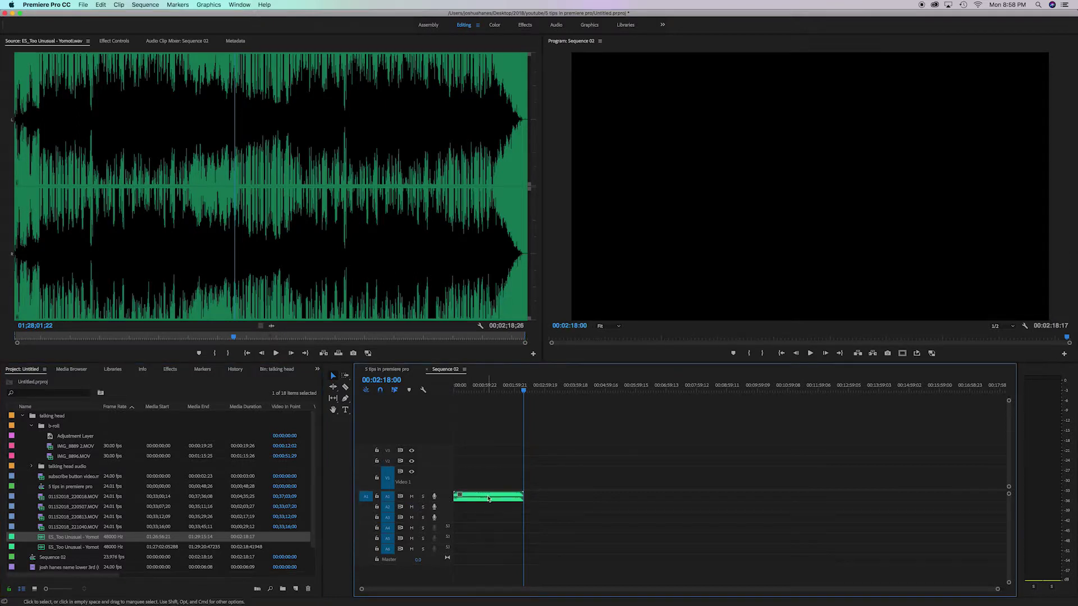
# - Send the entire Sequence 02 to Adobe Audition under the name "remix test youtube"
pyautogui.click(100, 5)
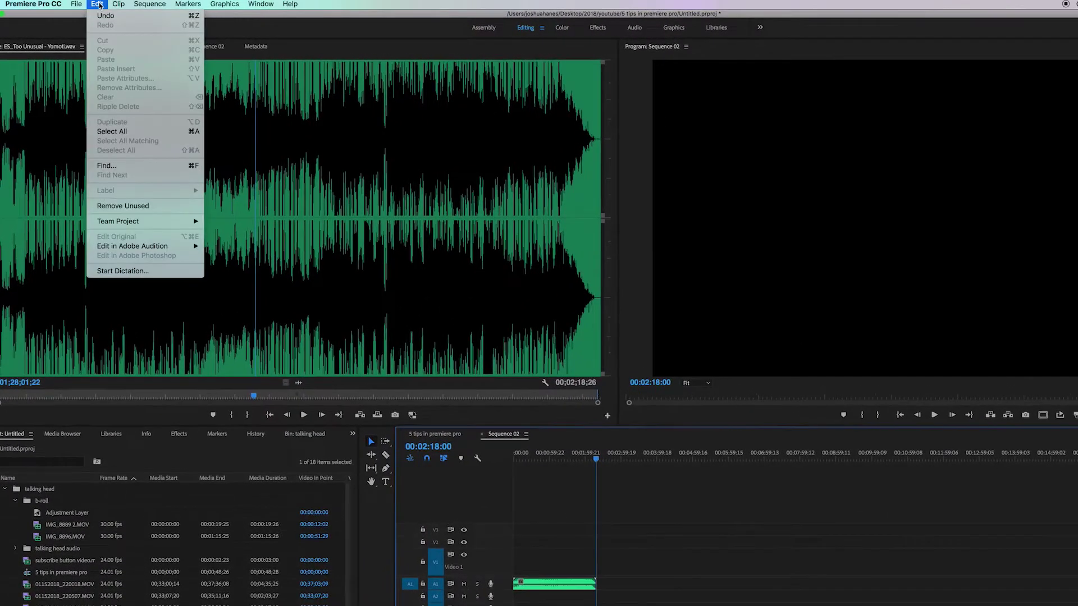
pyautogui.moveTo(168, 245)
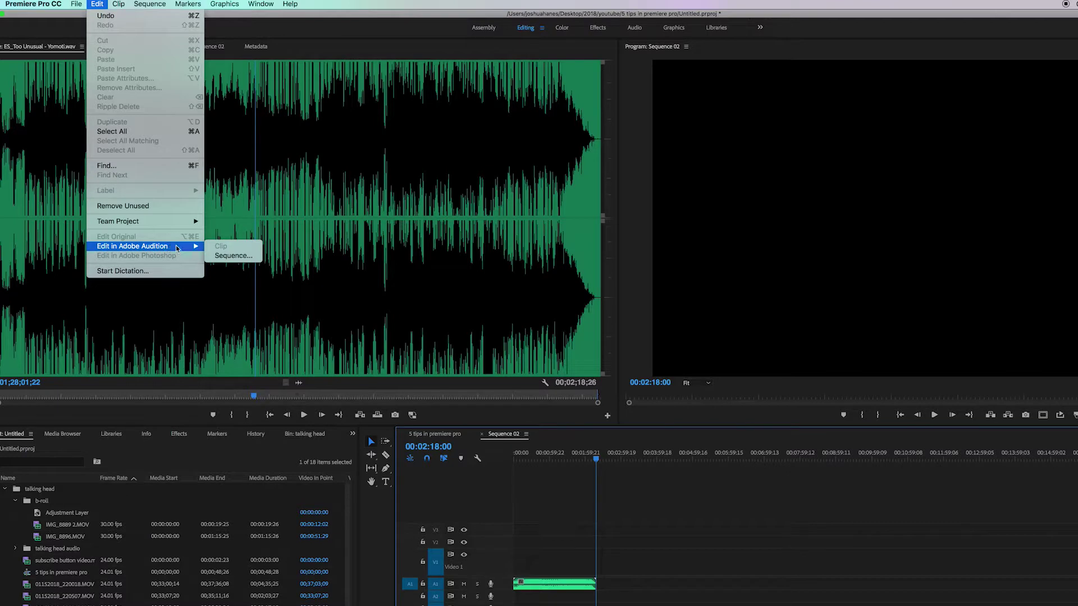
pyautogui.click(228, 256)
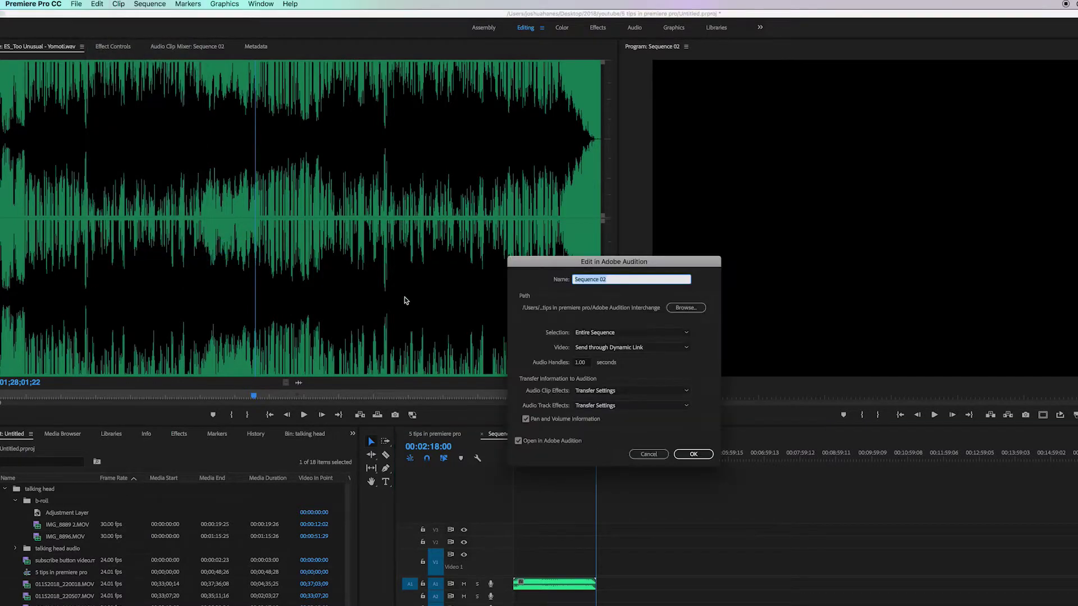
pyautogui.write('remix test youtube')
pyautogui.press('Return')
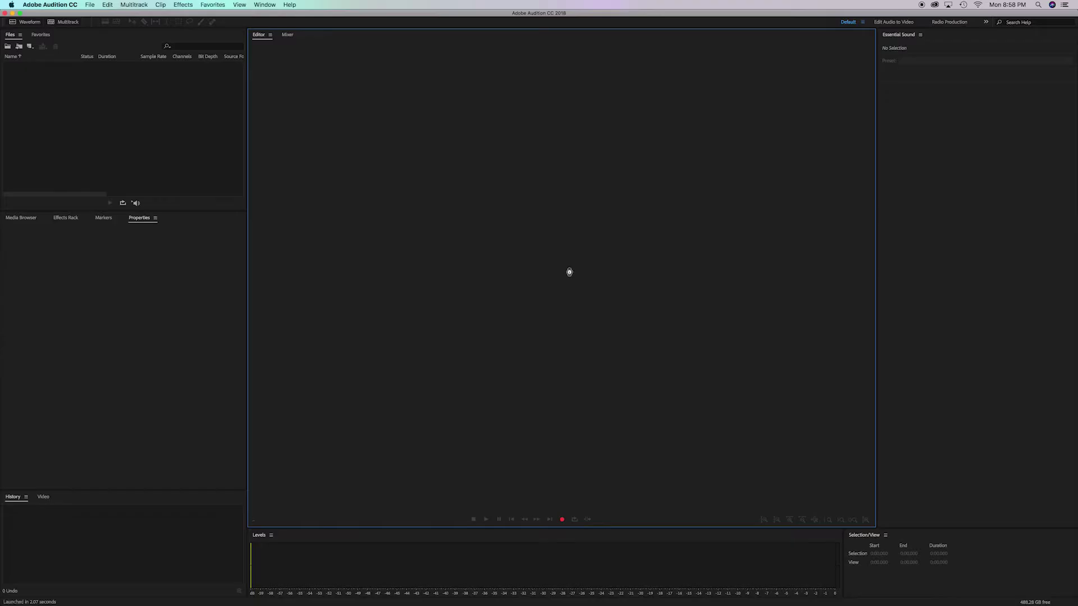
# - Create a new multitrack session named "remix" at 48000 Hz, 32-bit float, with a stereo master
pyautogui.click(90, 5)
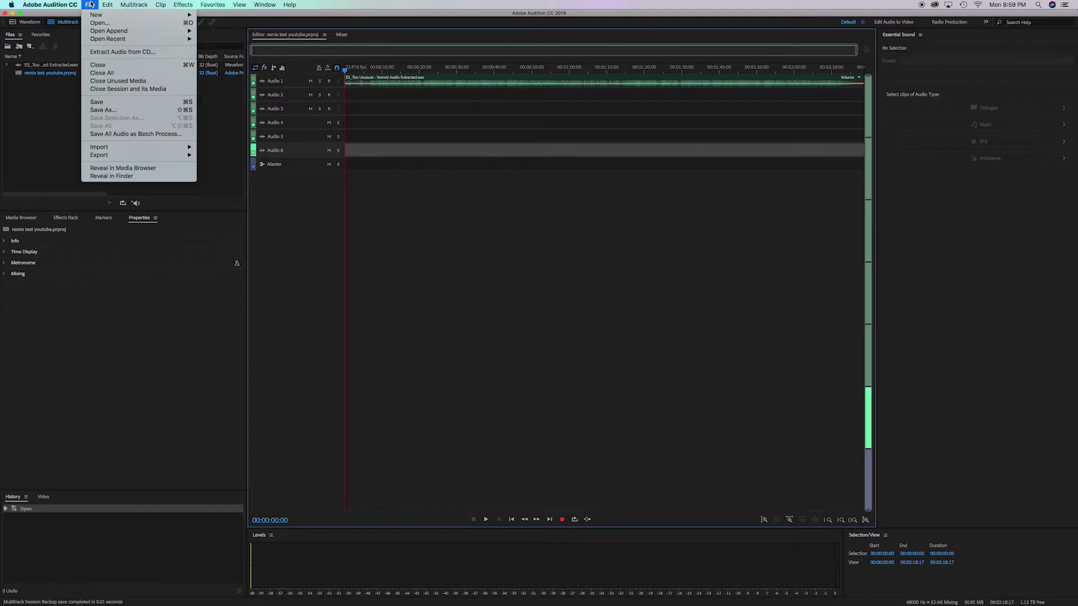
pyautogui.moveTo(106, 15)
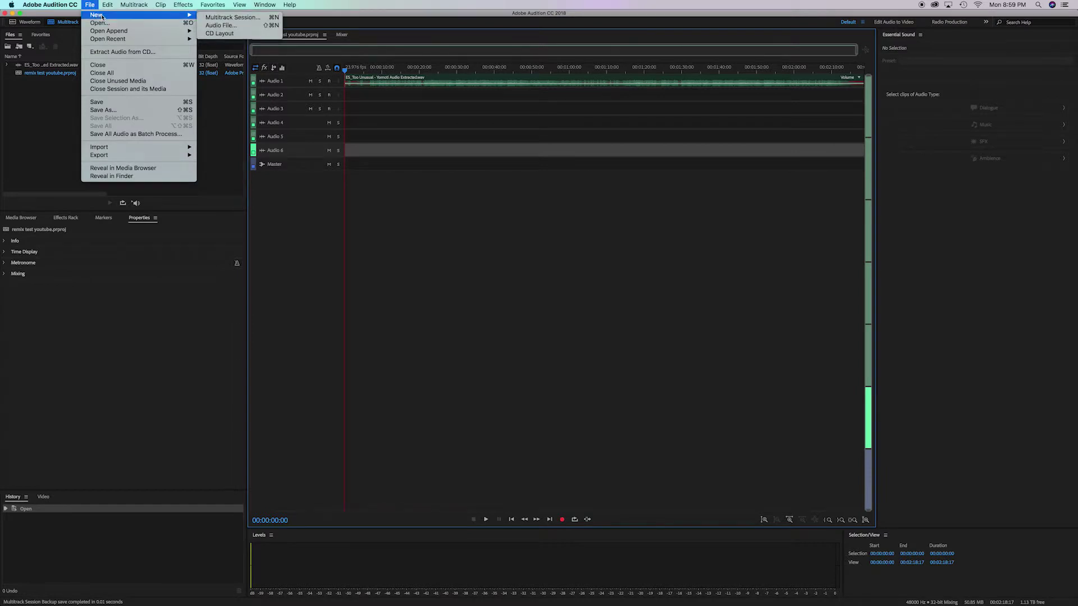
pyautogui.click(252, 18)
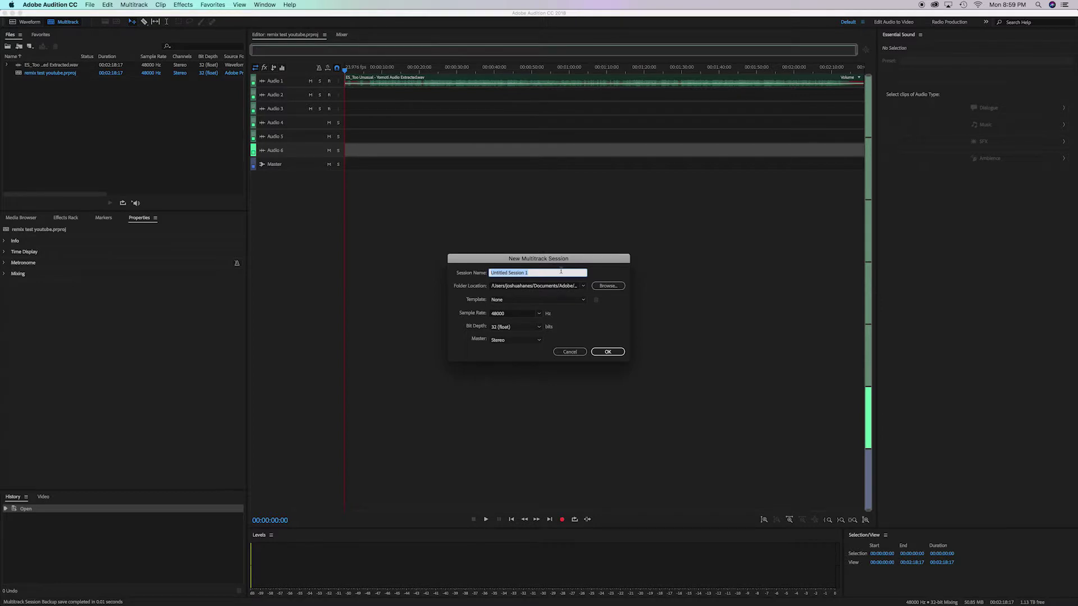
pyautogui.write('remix')
pyautogui.press('Return')
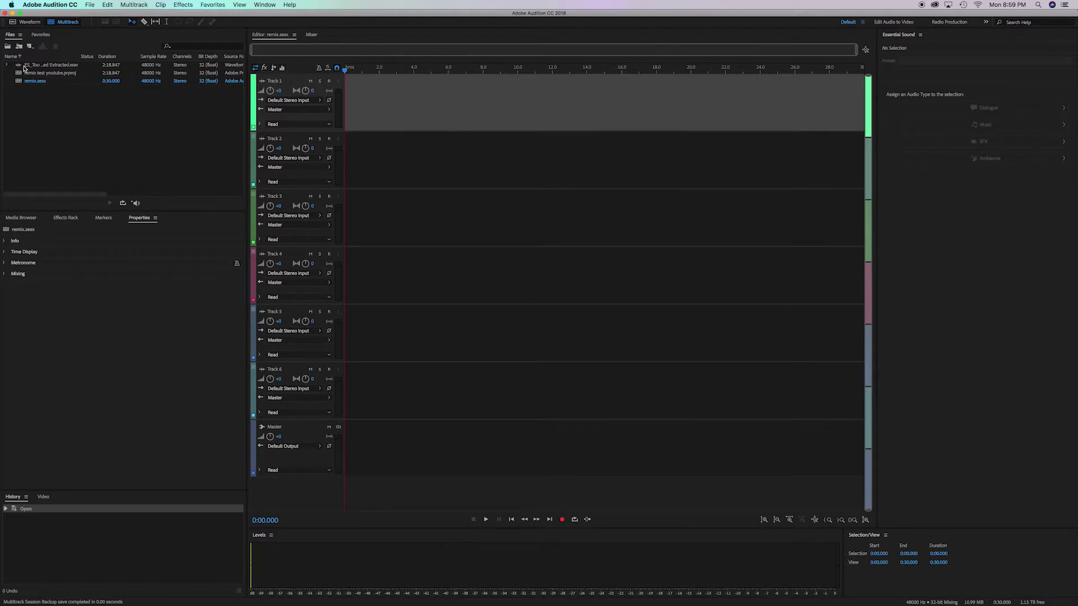
# - Place the extracted ES_Too Unusual audio at the start of Track 1 and enable Remix on the clip
pyautogui.moveTo(21, 67); pyautogui.dragTo(339, 97)
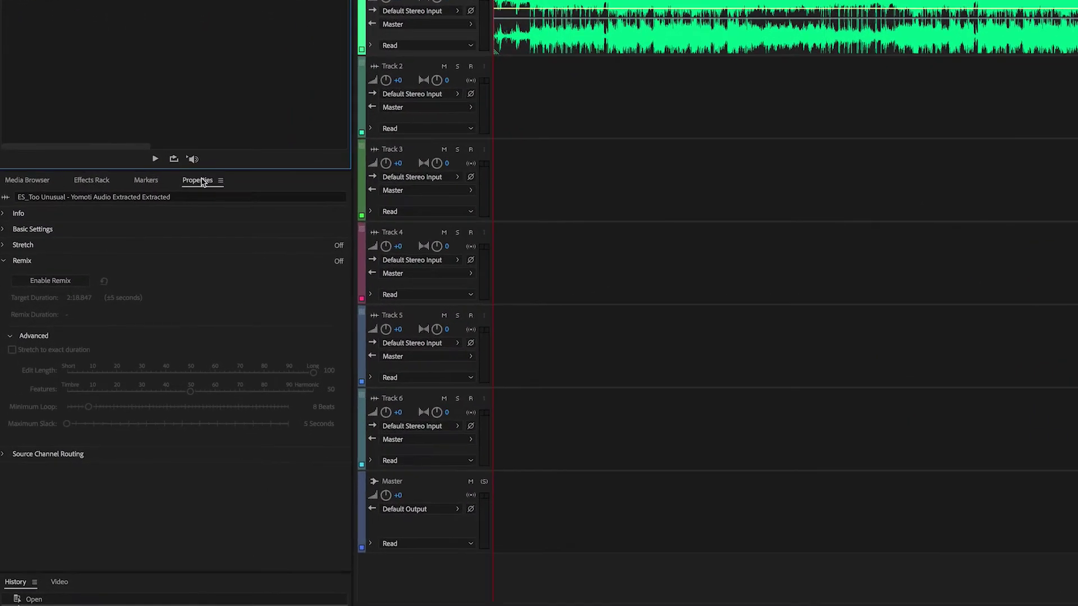
pyautogui.click(53, 282)
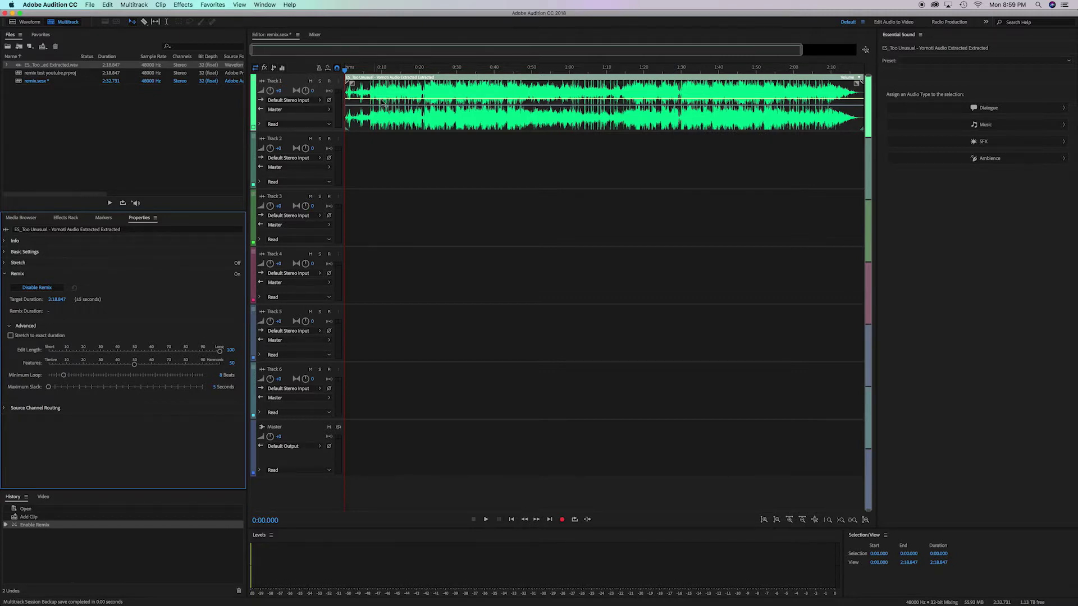
# - Set the clip's Remix target duration to 8:18.847
pyautogui.click(57, 301)
pyautogui.click(52, 300)
pyautogui.write('8')
pyautogui.press('Return')
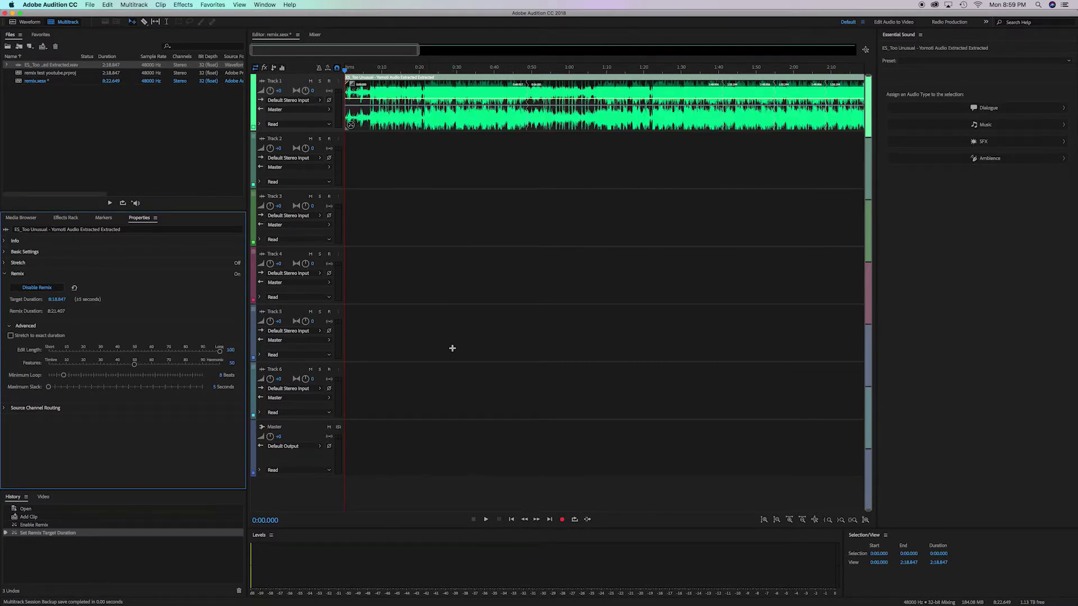
# - Play part of the remixed clip around 5:12 and look over its final section
pyautogui.click(680, 68)
pyautogui.press('space')
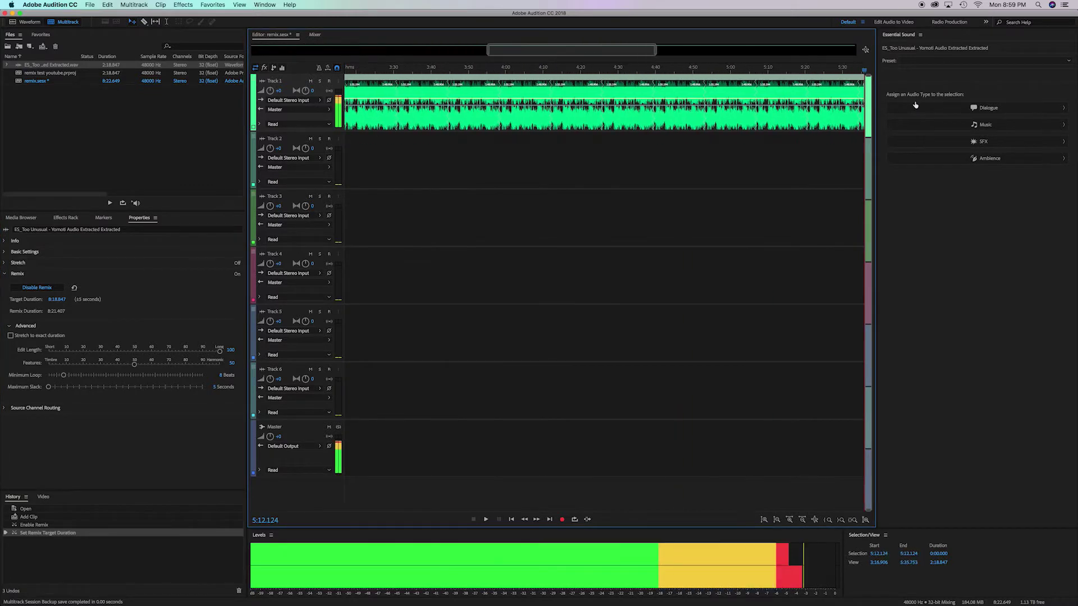
pyautogui.moveTo(914, 105); pyautogui.dragTo(692, 85)
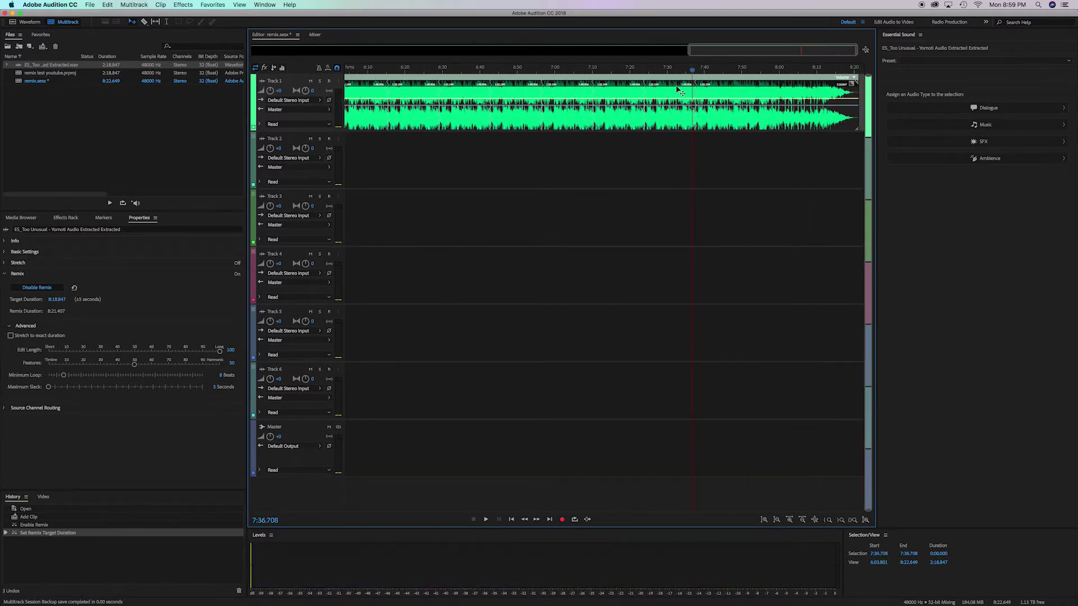
# - Examine the remix edit points around 7:00 up close and play the music across one of them
pyautogui.click(591, 71)
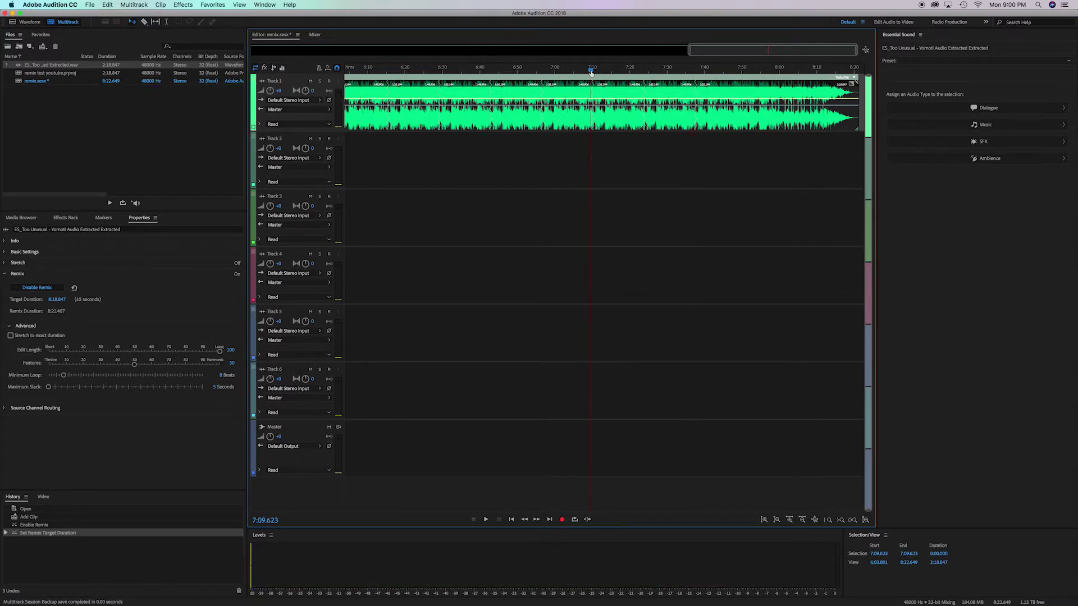
pyautogui.click(789, 519)
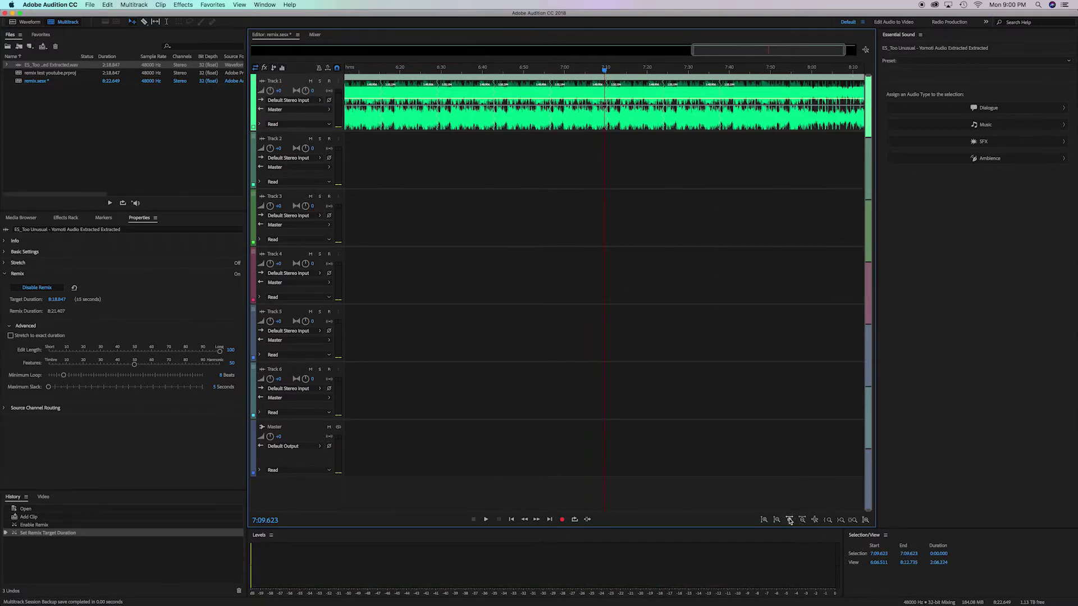
pyautogui.click(790, 521)
pyautogui.click(790, 520)
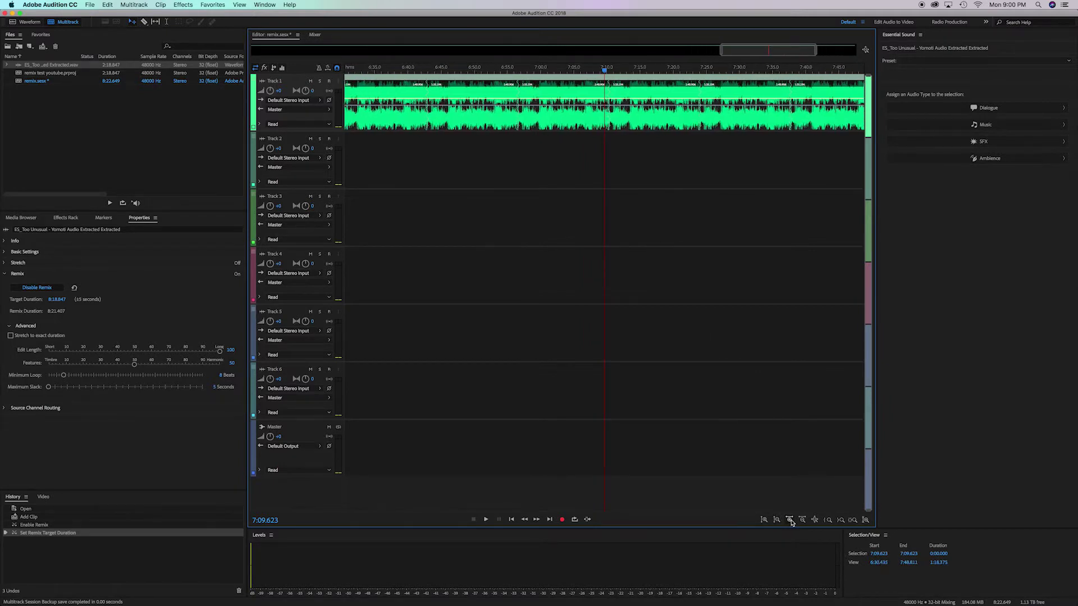
pyautogui.click(790, 521)
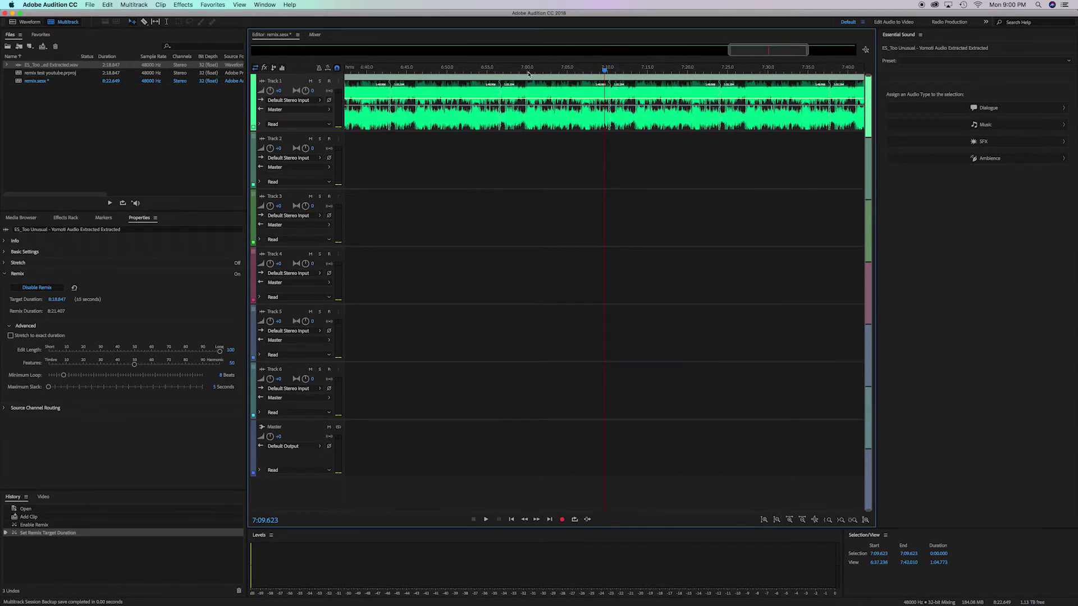
pyautogui.press('space')
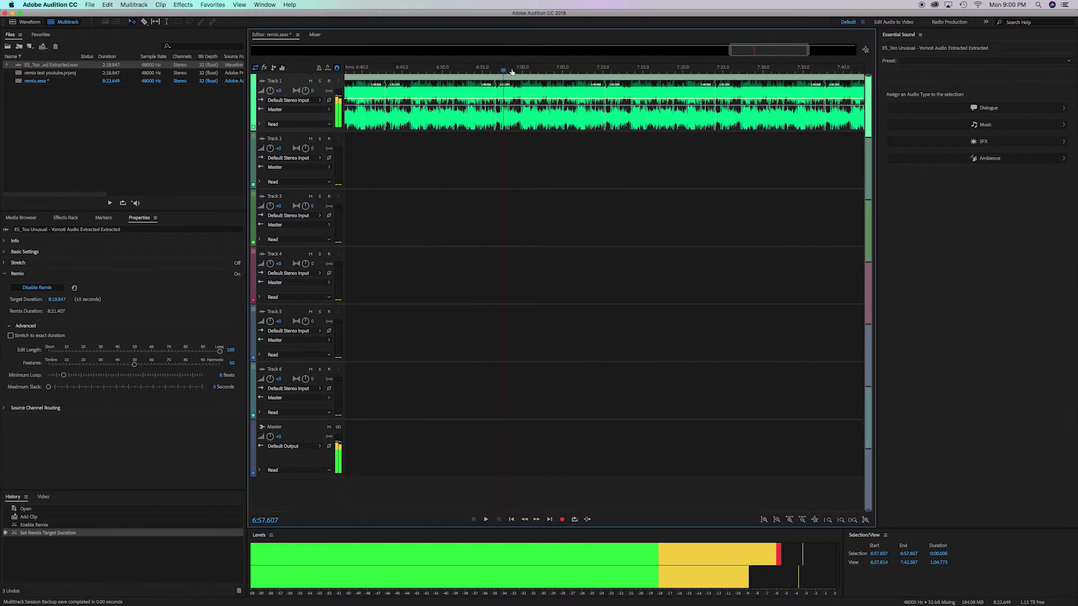
pyautogui.press('space')
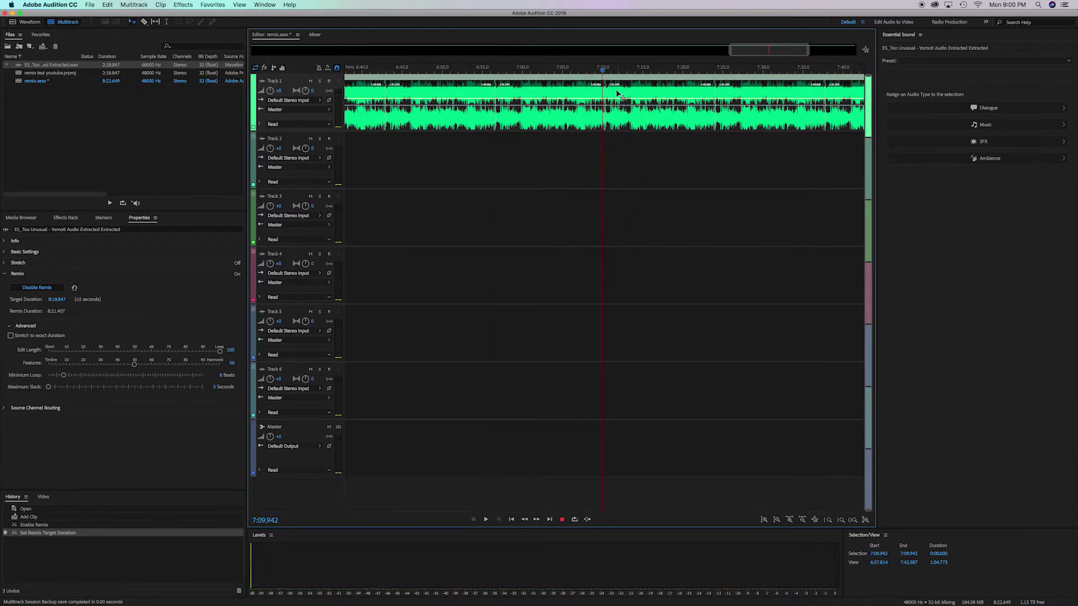
# - Set the Remix target duration to 1:18.846 and inspect the shortened clip from its start
pyautogui.click(54, 300)
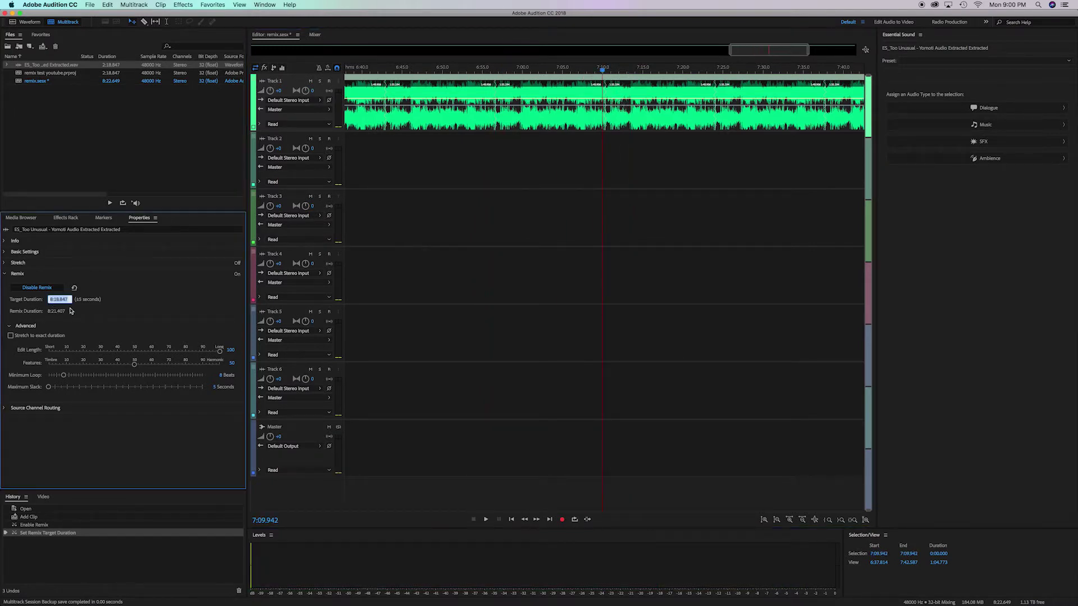
pyautogui.click(51, 300)
pyautogui.press('Return')
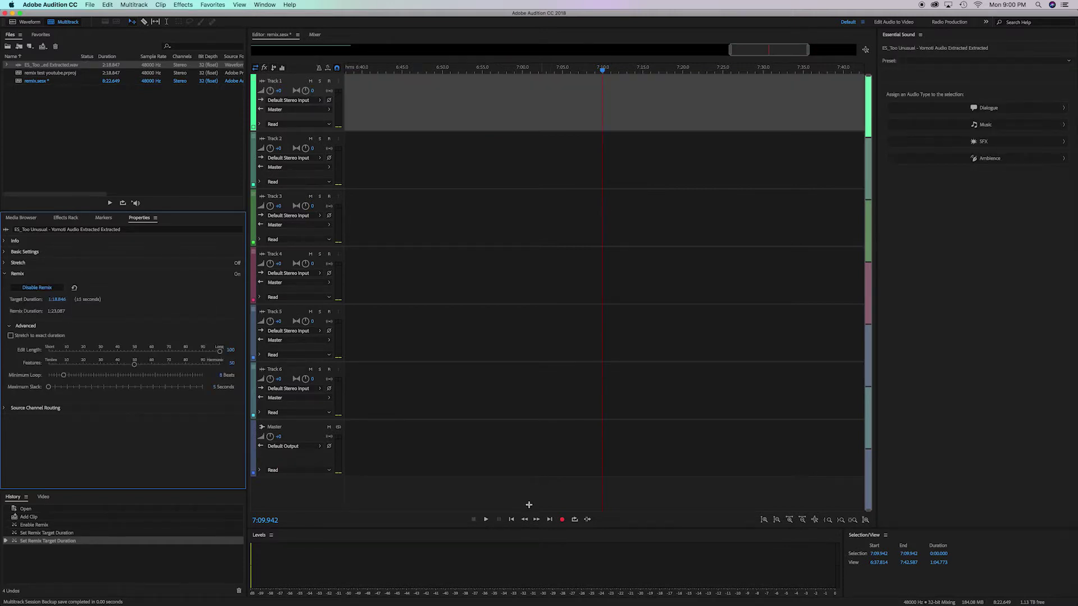
pyautogui.moveTo(779, 51); pyautogui.dragTo(297, 55)
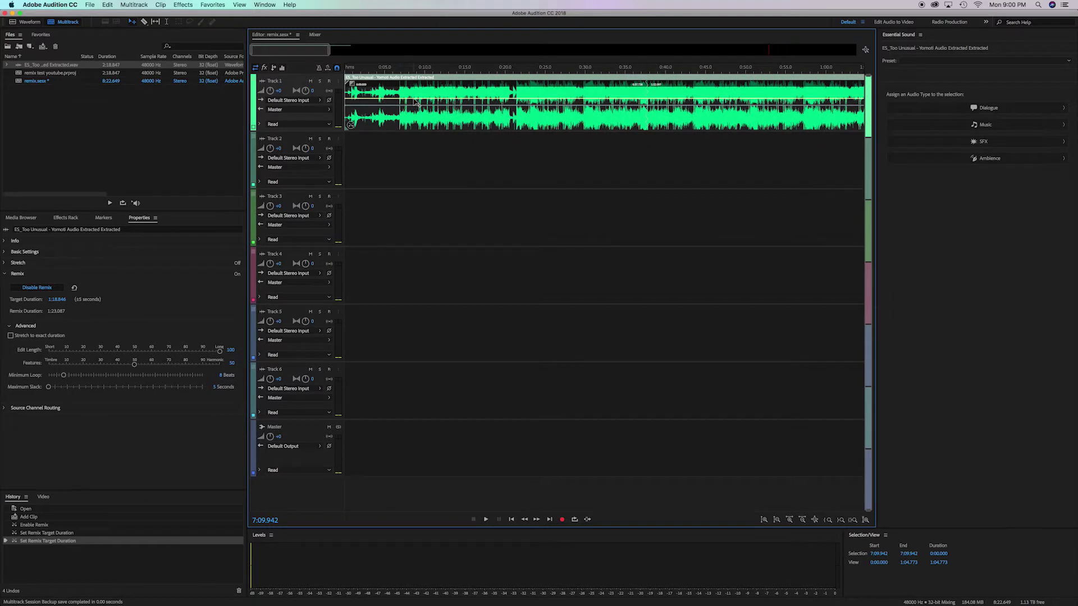
# - Set the Remix target duration to 8:18.846 and select the remixed clip on Track 1
pyautogui.click(58, 299)
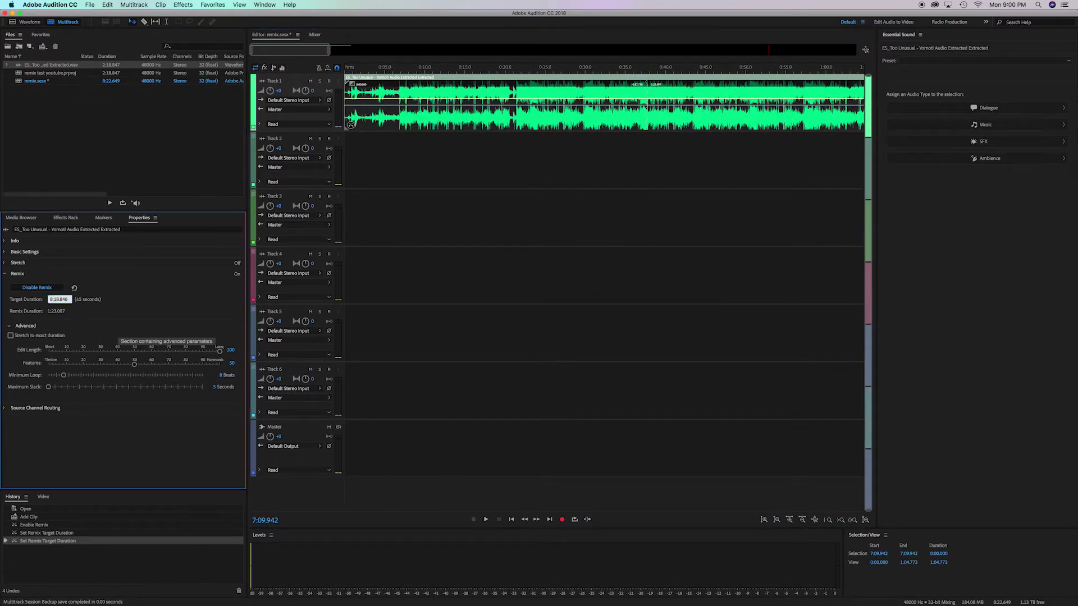
pyautogui.press('Return')
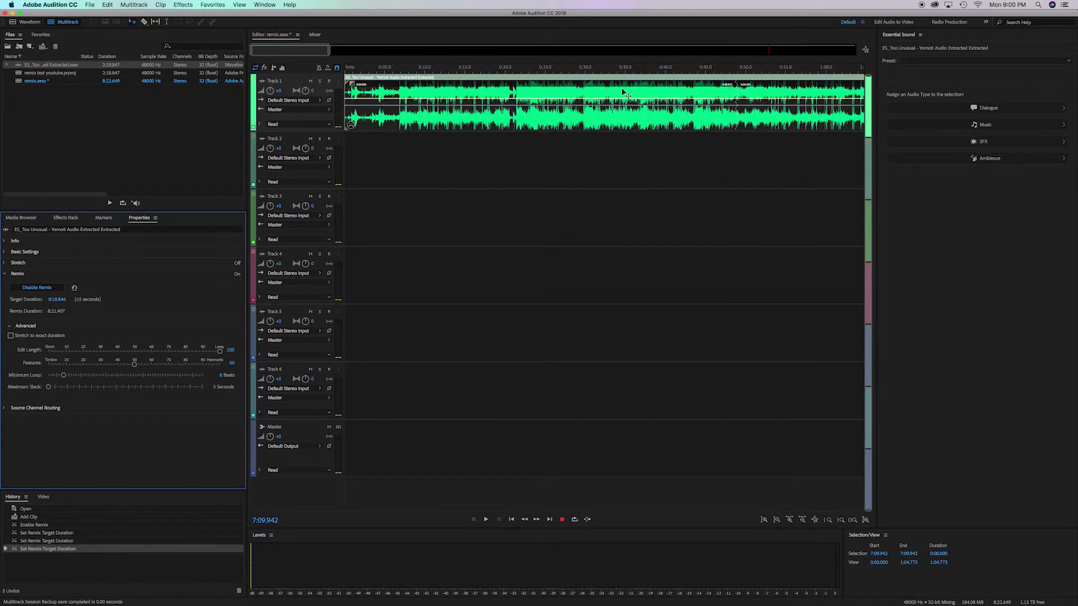
pyautogui.click(430, 163)
pyautogui.click(432, 93)
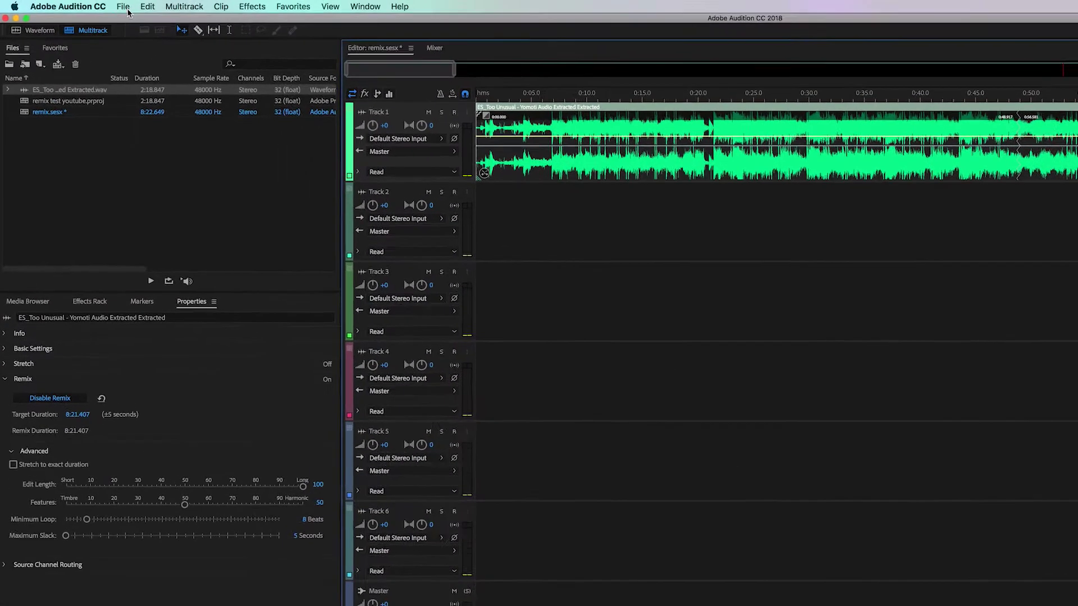
# - Export the remix session to Adobe Premiere Pro with each track as a stem, copying it to a new audio track in Sequence 02
pyautogui.click(124, 7)
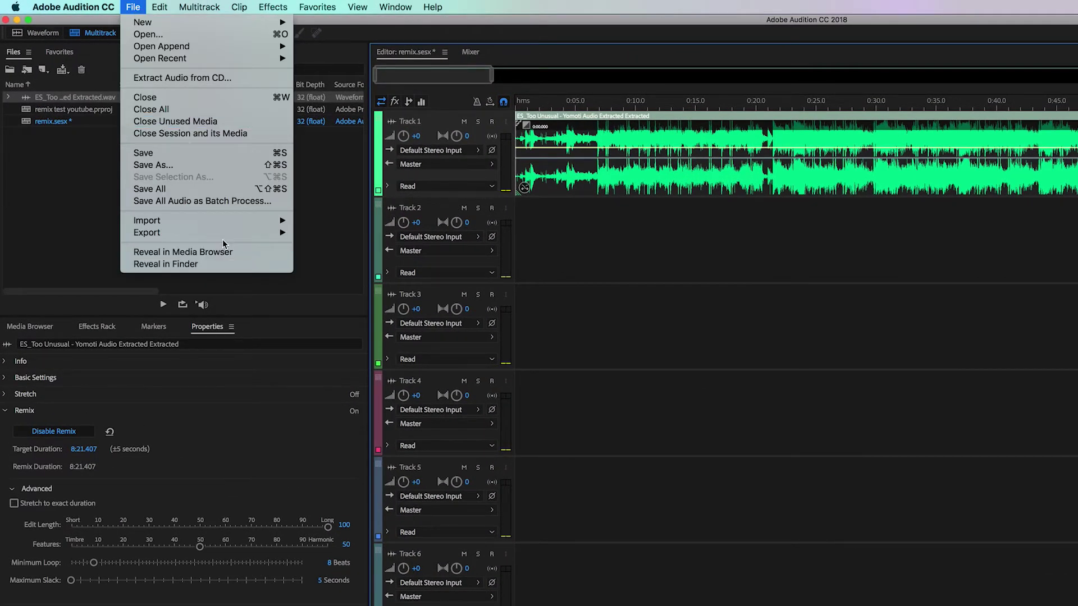
pyautogui.moveTo(227, 234)
pyautogui.moveTo(399, 290)
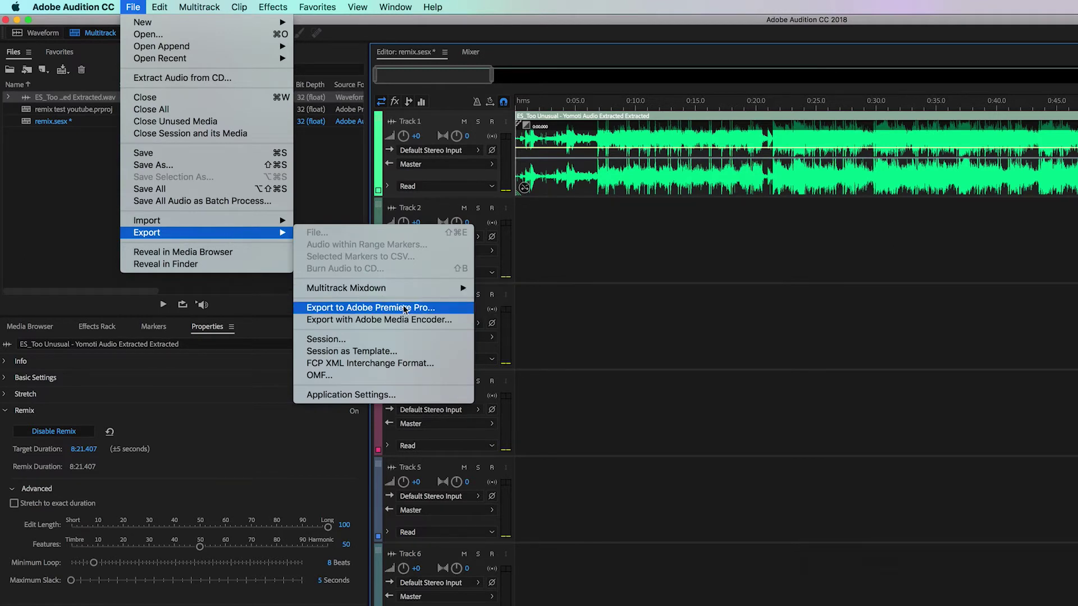
pyautogui.click(404, 307)
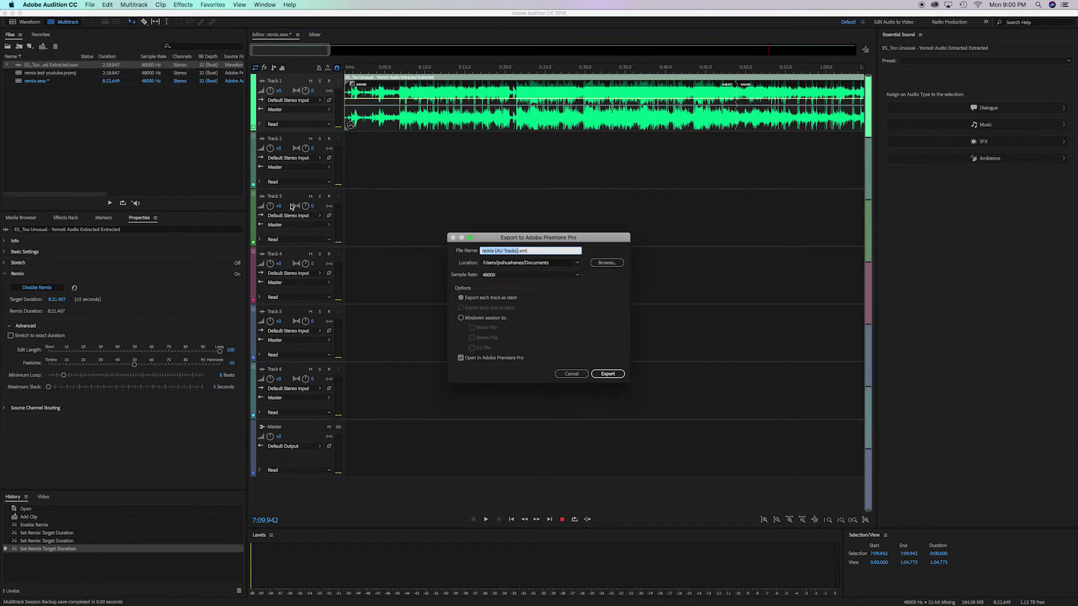
pyautogui.click(620, 375)
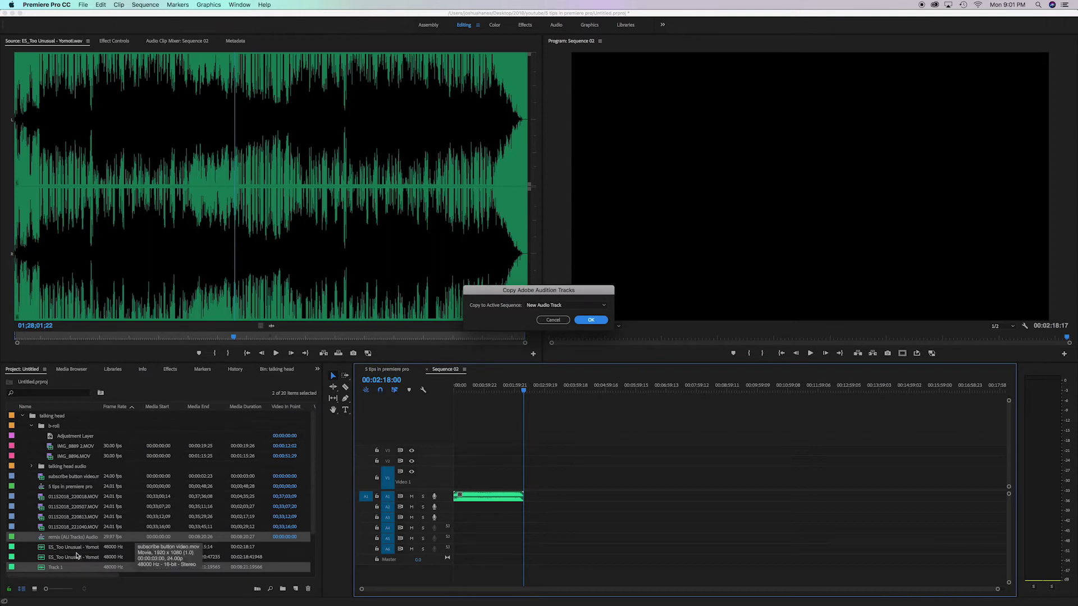
pyautogui.click(591, 320)
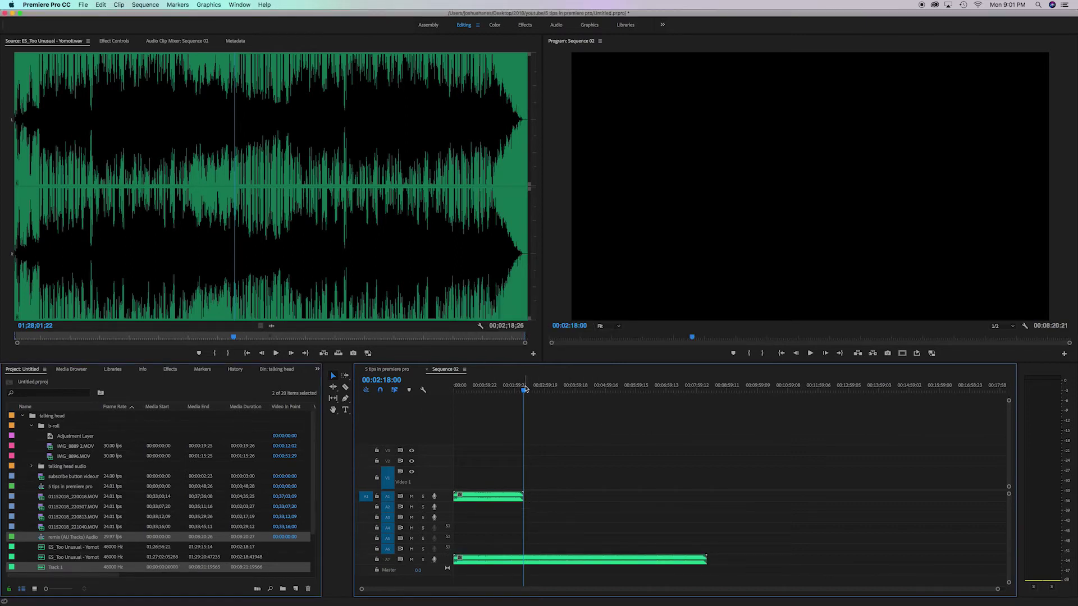
# - Delete the original music clip from audio track A1 and scrub along the remixed track on A7
pyautogui.moveTo(533, 386); pyautogui.dragTo(557, 387)
pyautogui.click(514, 493)
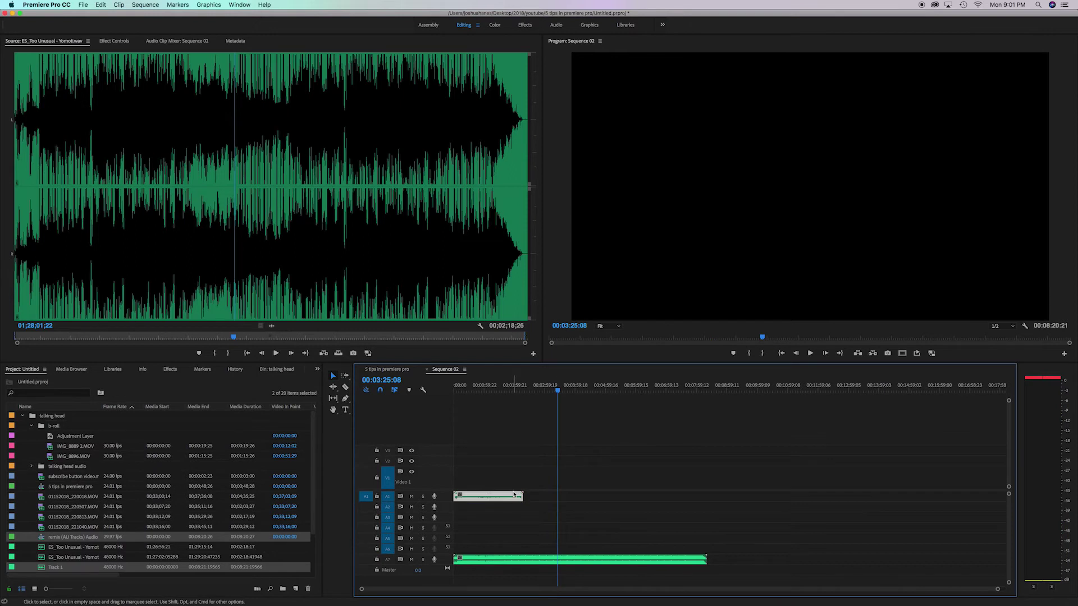
pyautogui.press('Delete')
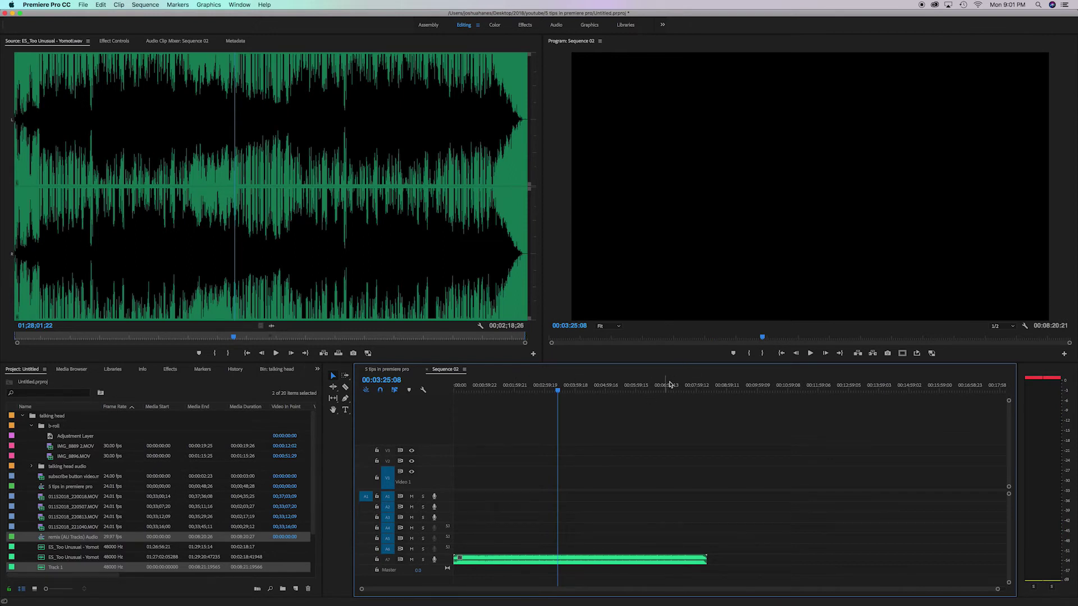
pyautogui.moveTo(672, 386)
pyautogui.mouseDown()
pyautogui.moveTo(706, 390)
pyautogui.moveTo(620, 389)
pyautogui.moveTo(656, 389)
pyautogui.mouseUp()
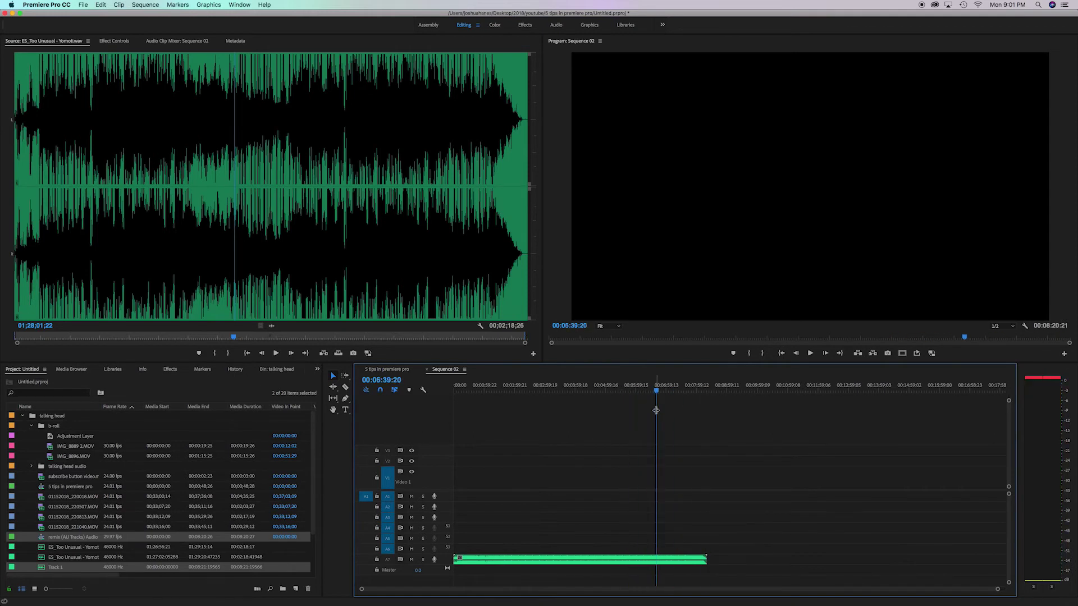